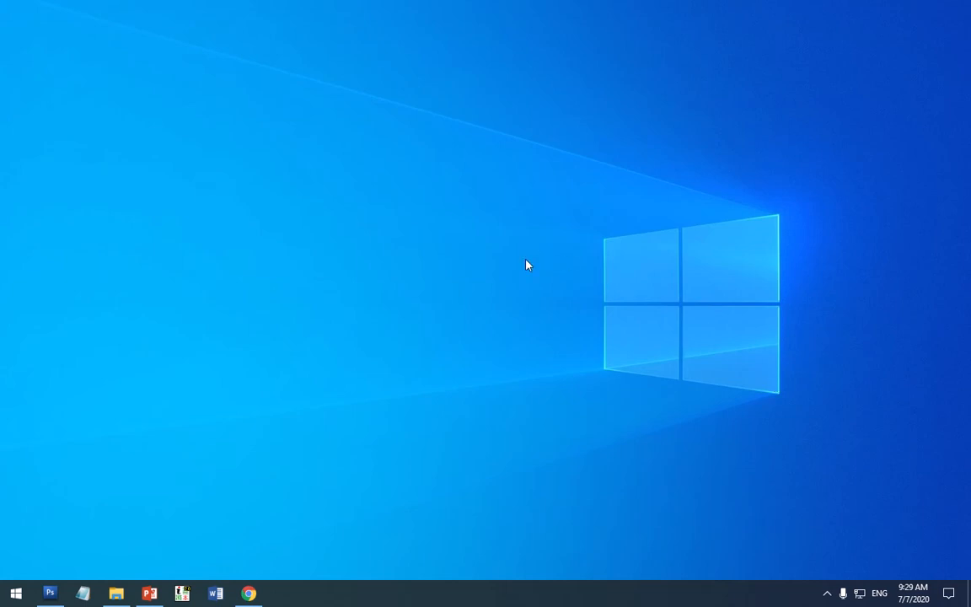
- Open Microsoft Word and create a blank document
left_click(215, 594)
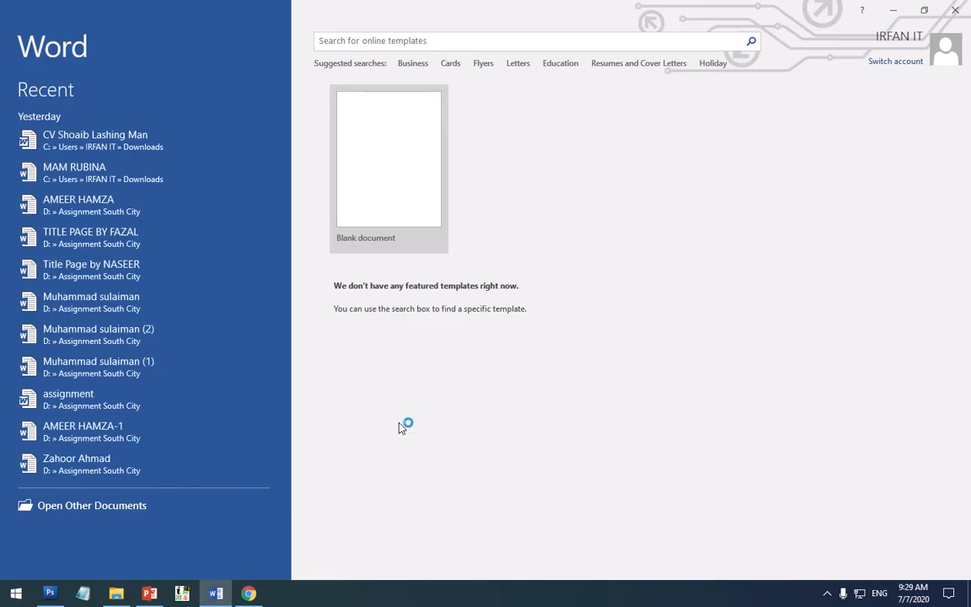
left_click(417, 203)
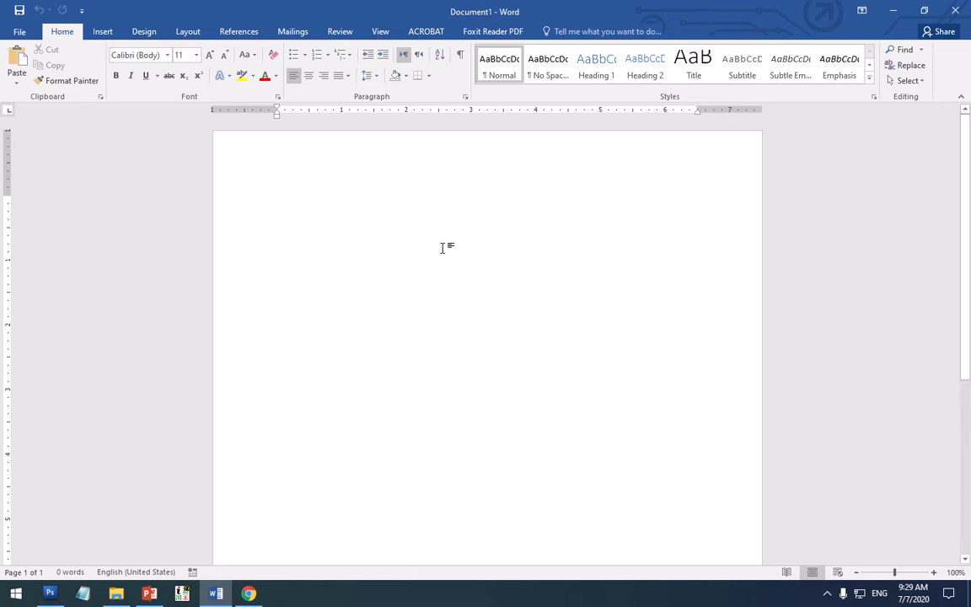
left_click(102, 31)
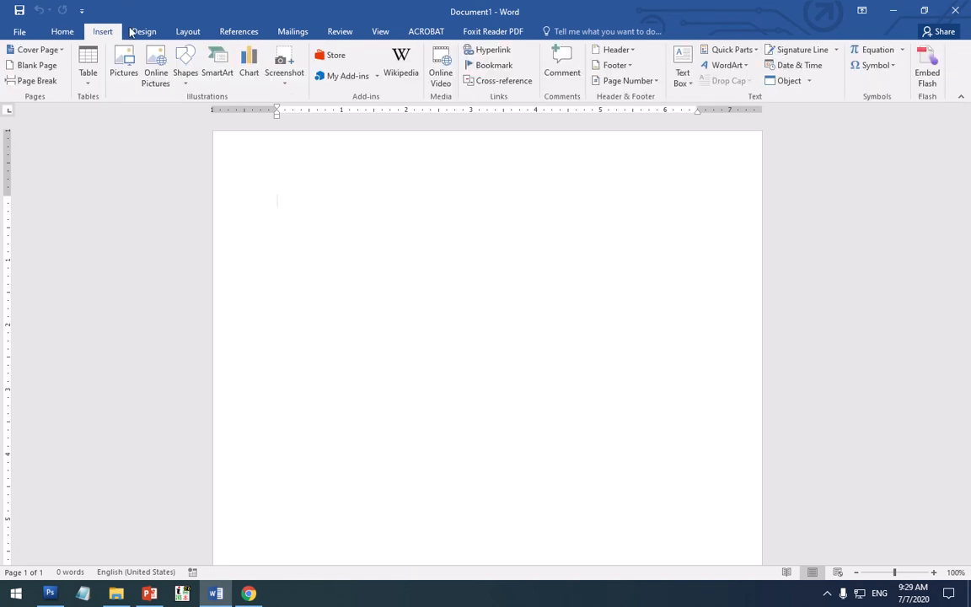
left_click(143, 32)
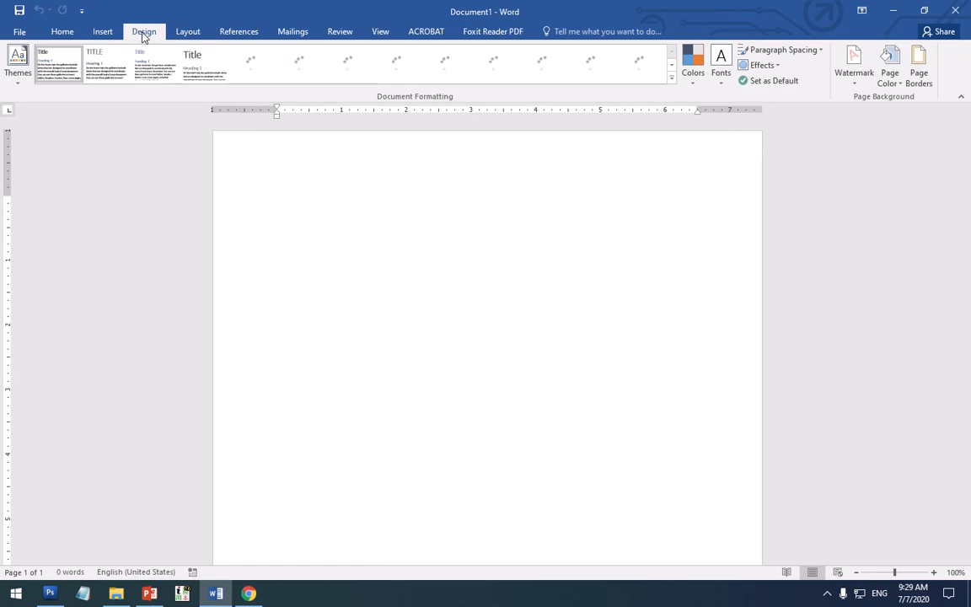
left_click(186, 31)
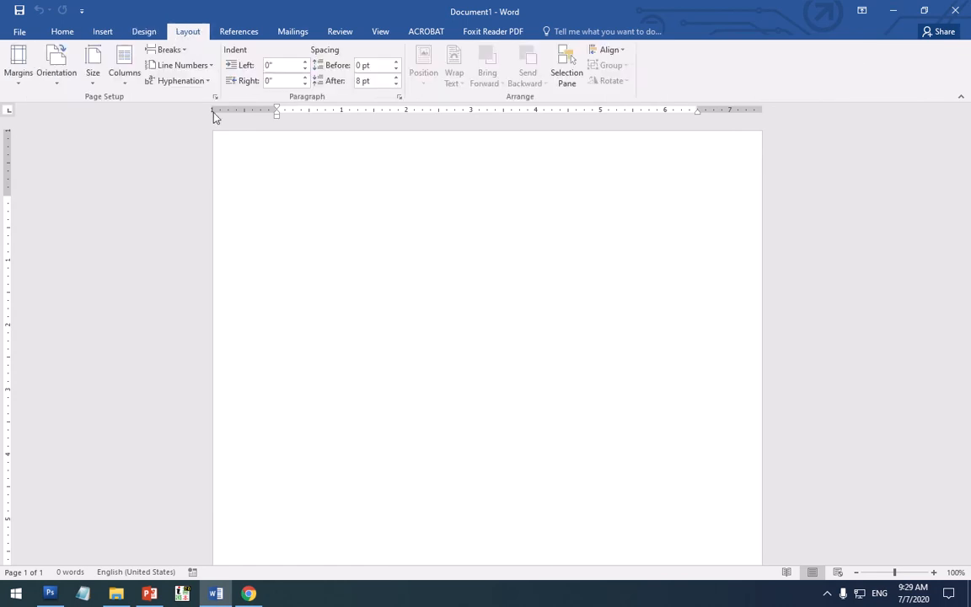
left_click(244, 35)
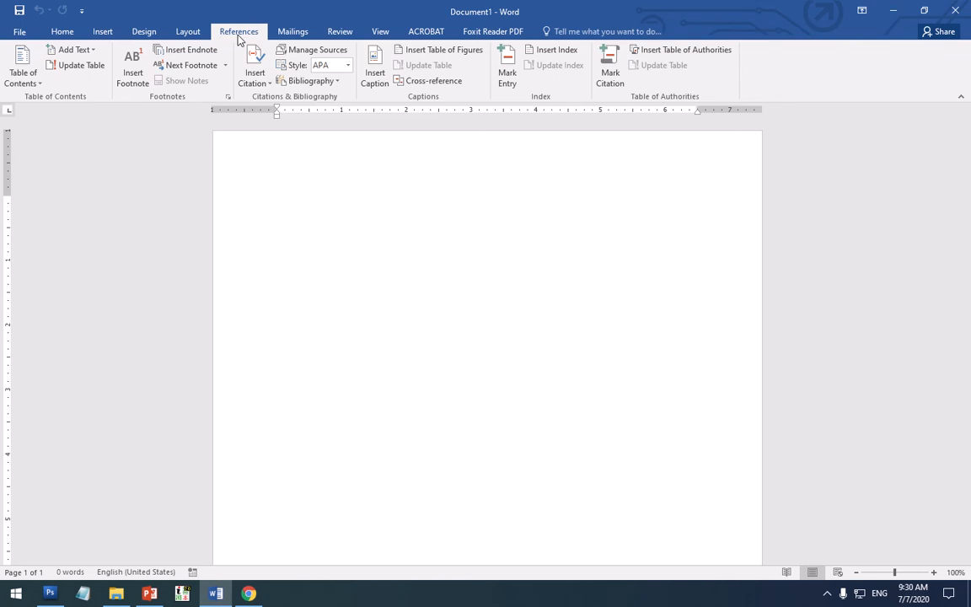
left_click(293, 32)
left_click(150, 32)
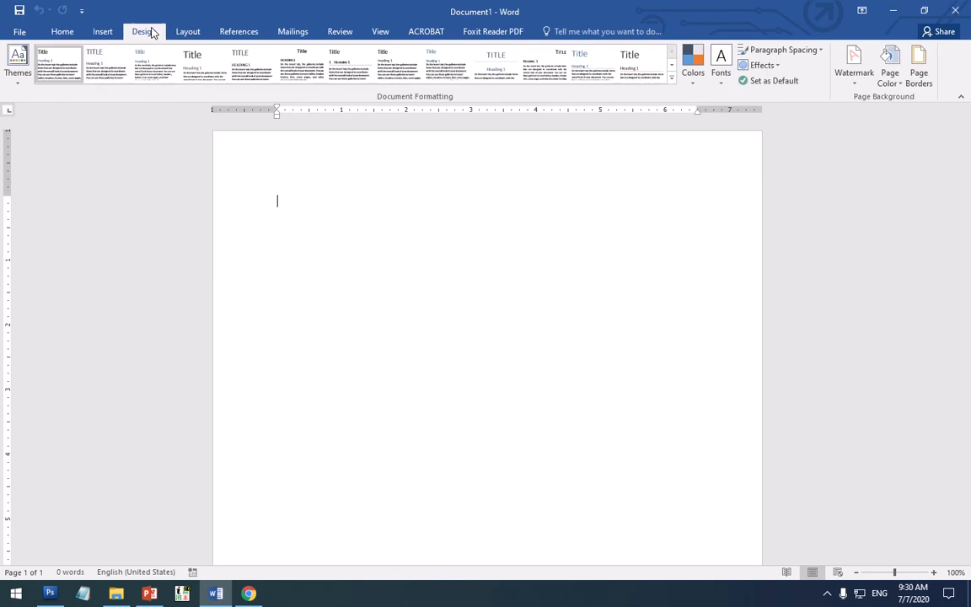
left_click(78, 32)
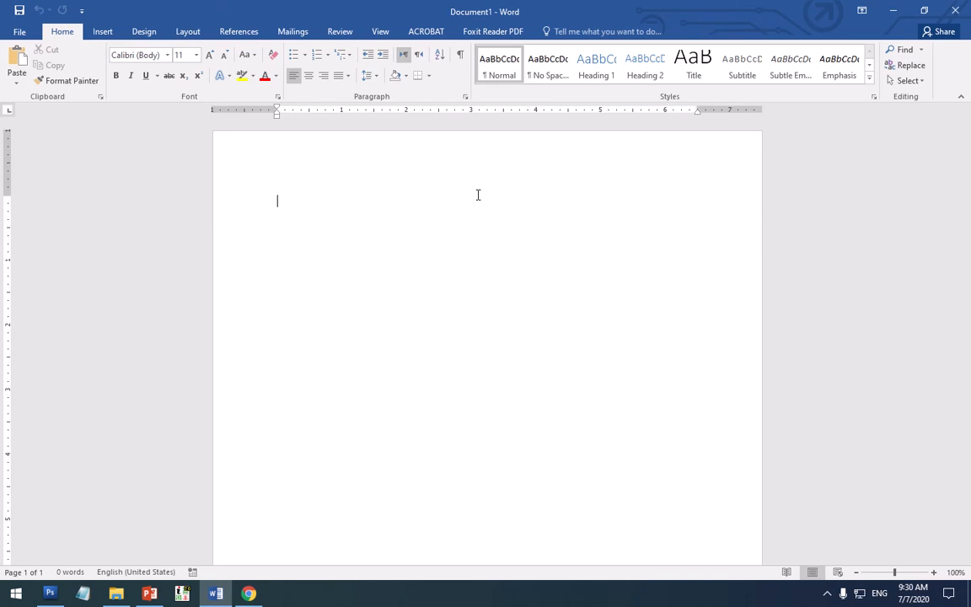
- Switch to Chrome and search Google for "apa stands for"
mouse_move(453, 5)
left_click(248, 593)
left_click(286, 102)
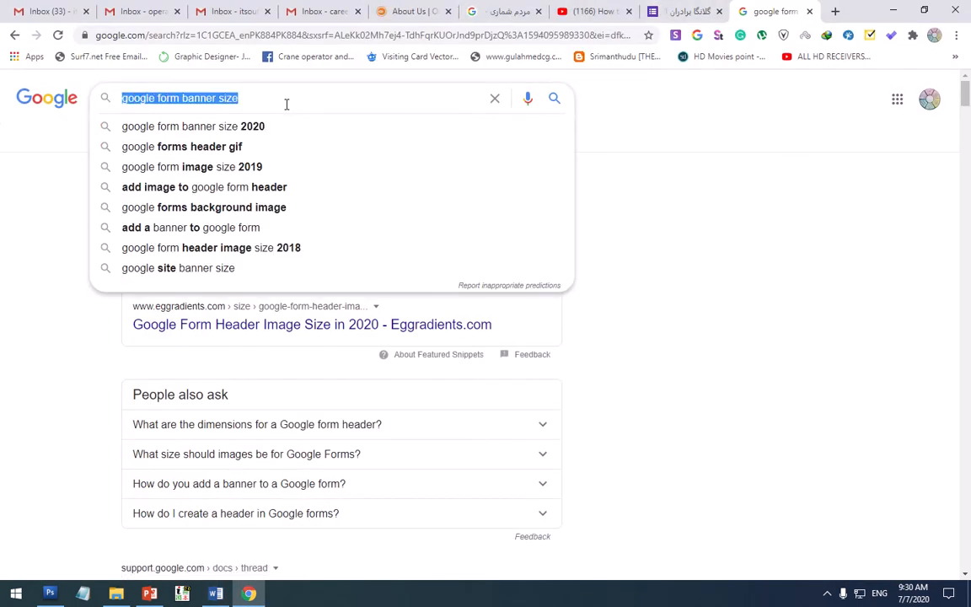
type("APA")
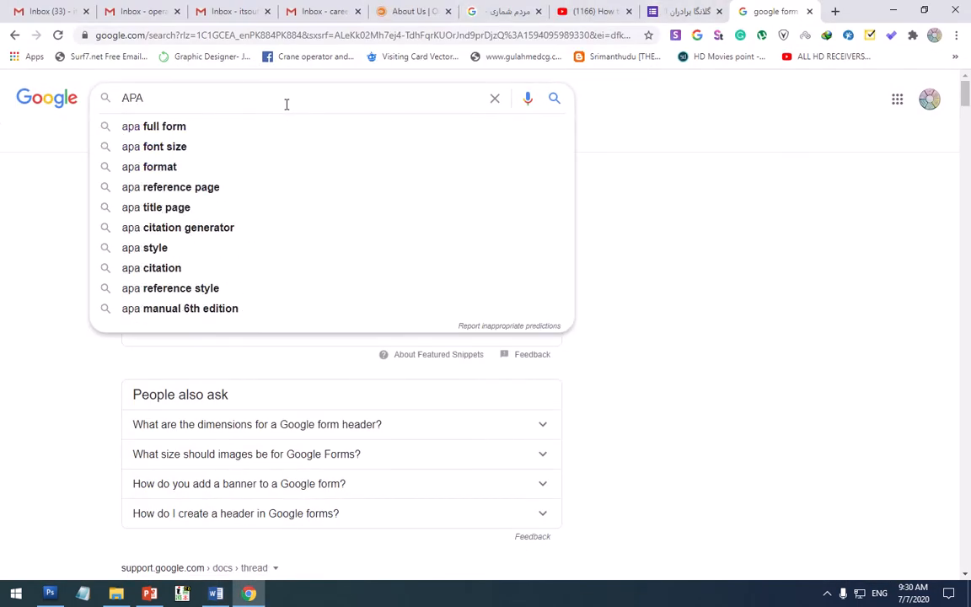
type(" Stand")
key("Down")
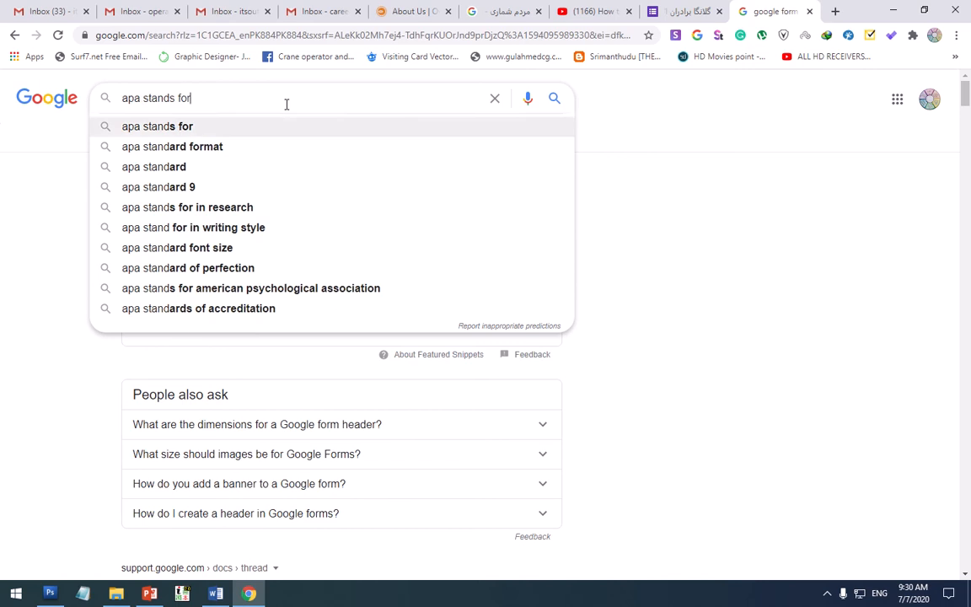
key("Return")
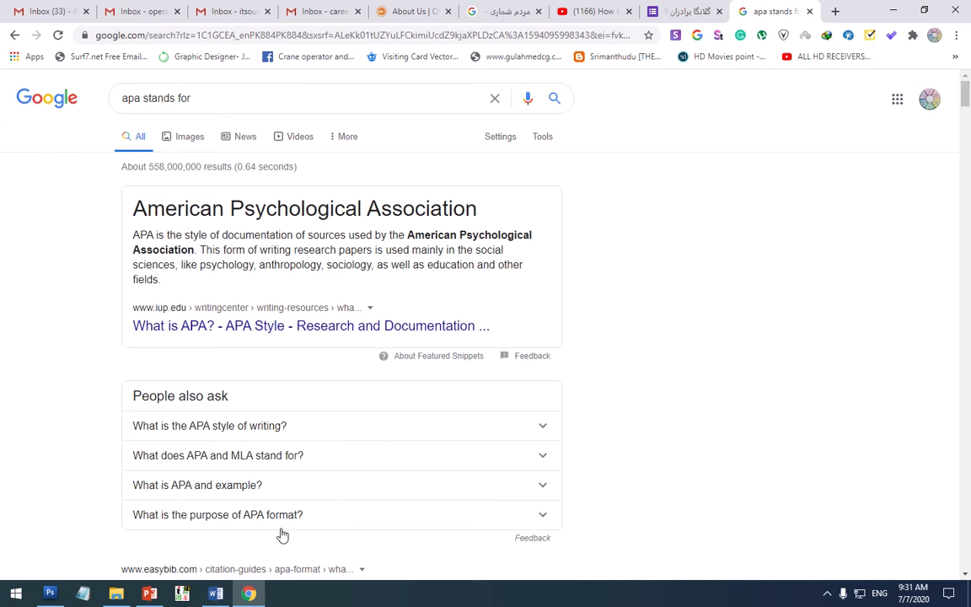
- Return to the blank Word document and enter "APA STYLYE FORMATING" as its title
left_click(216, 594)
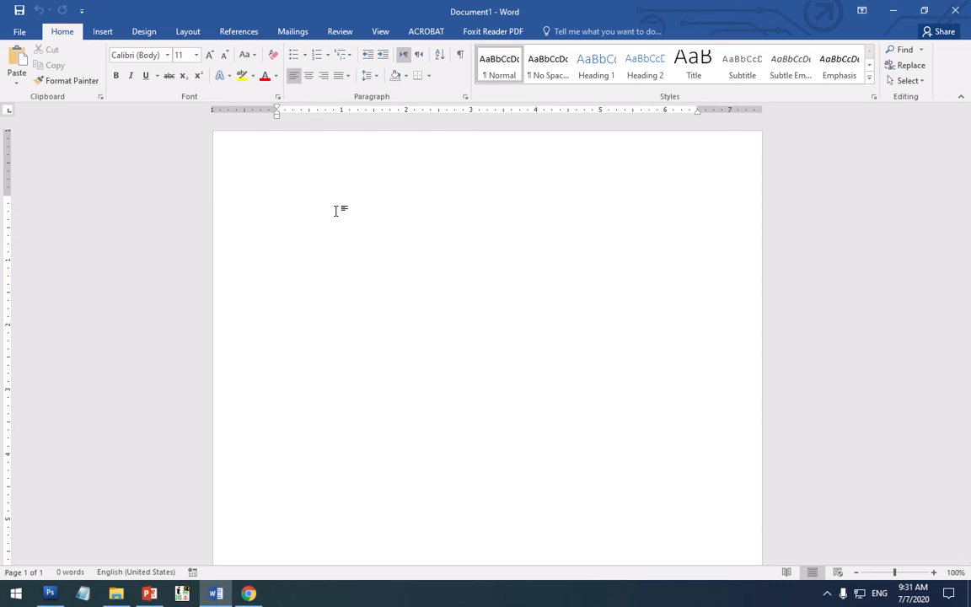
type("APA ")
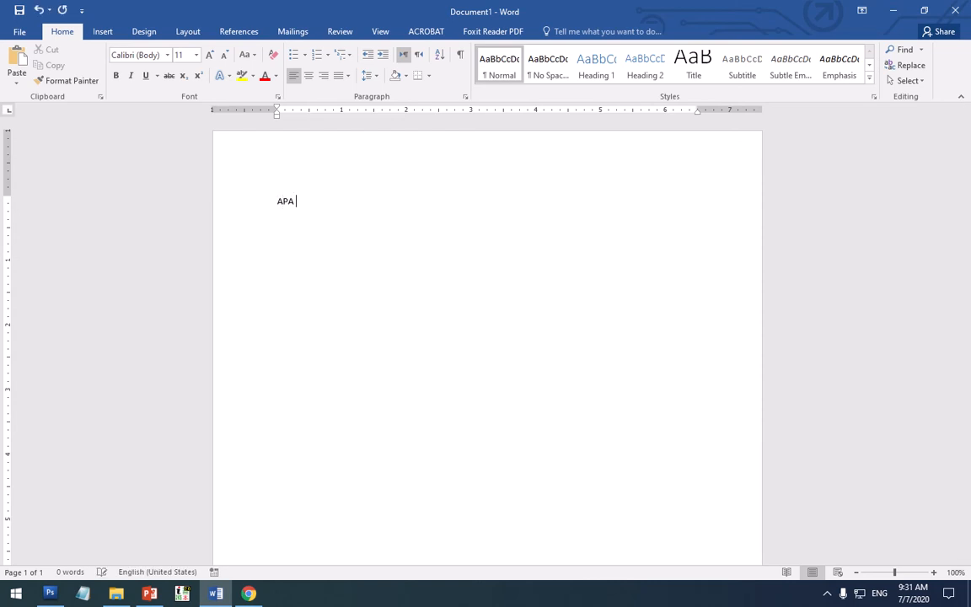
type("STYLYE FORMATING")
- Format the title line as bold, centered text at size 21
triple_click(336, 215)
key("ctrl+b")
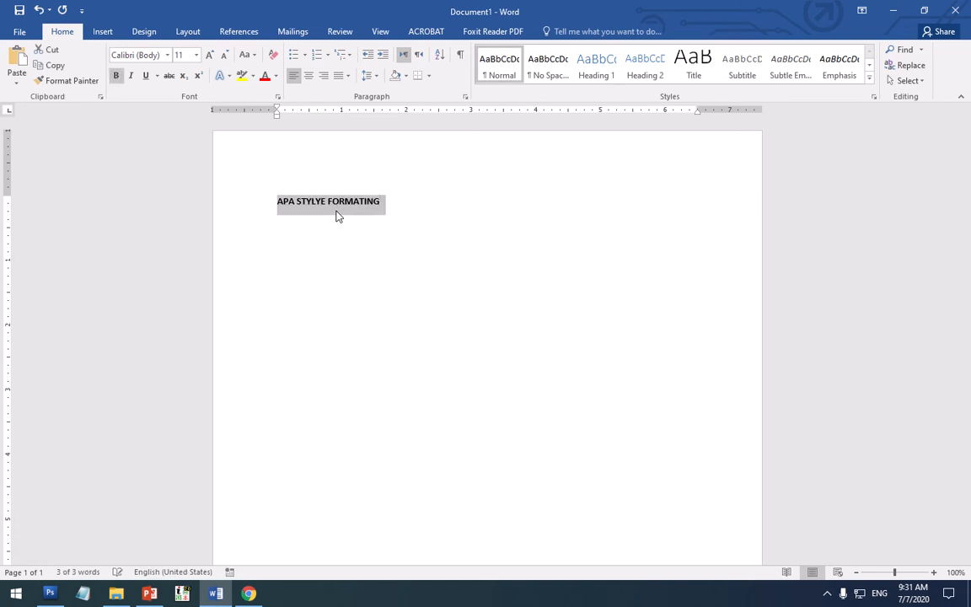
key("ctrl+e")
key("ctrl+bracketright")
key("ctrl+bracketright")
key("ctrl+bracketright")
key("ctrl+bracketright")
key("ctrl+bracketright")
key("ctrl+bracketright")
key("ctrl+bracketright")
key("ctrl+bracketright")
key("ctrl+bracketright")
key("ctrl+bracketright")
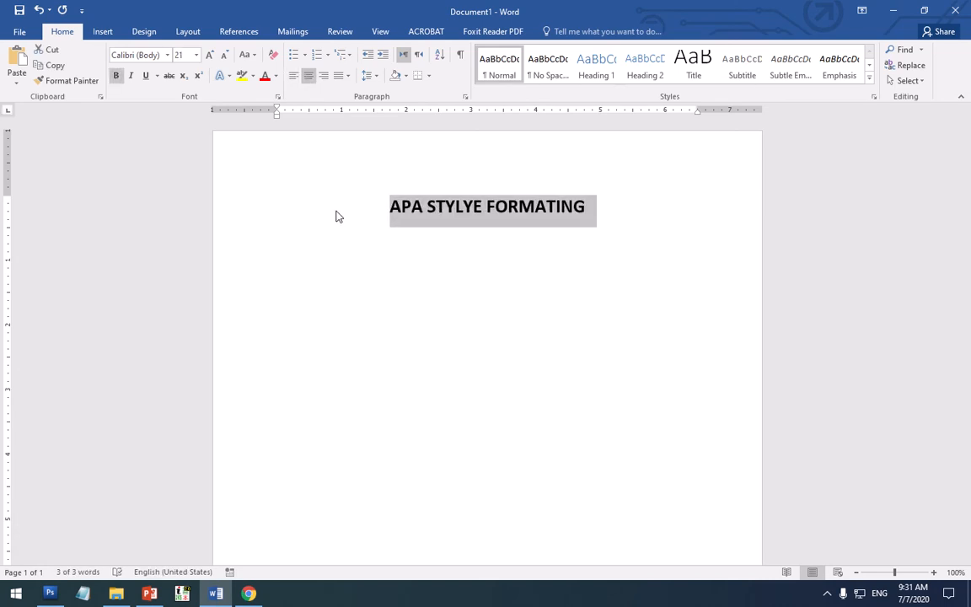
key("Right")
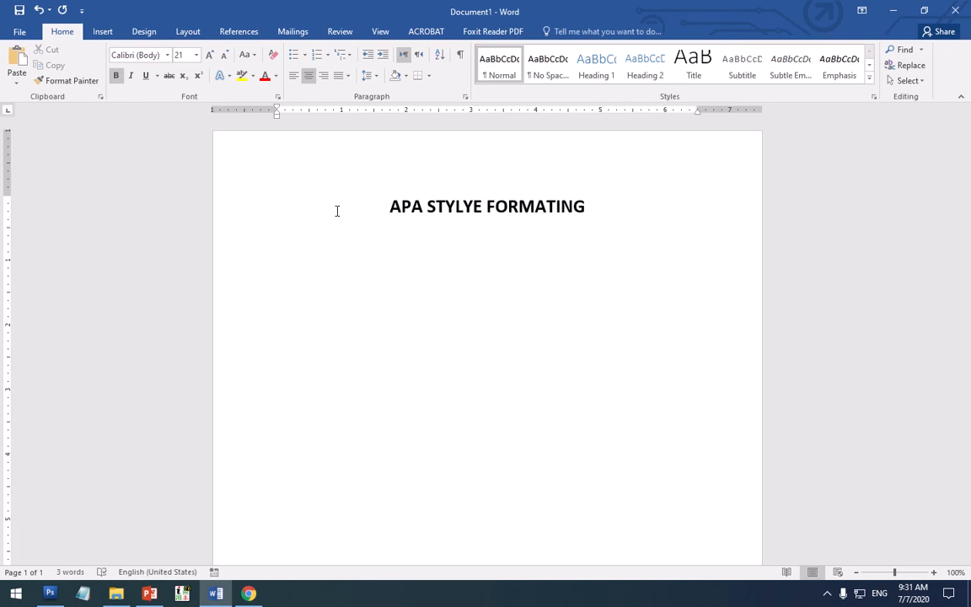
- Add the line "Font Size: 12" below the title
key("Return")
mouse_move(535, 4)
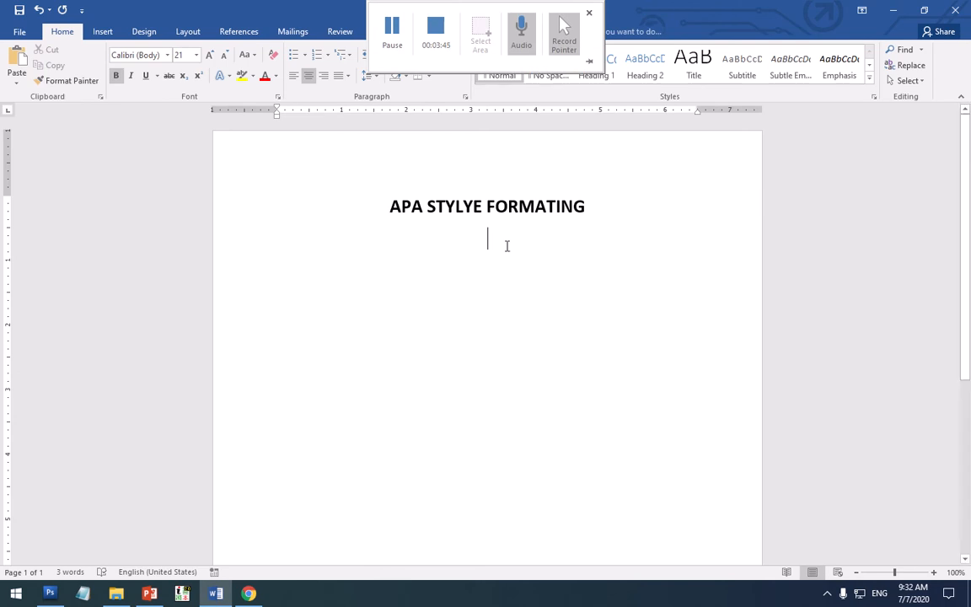
type("Fo")
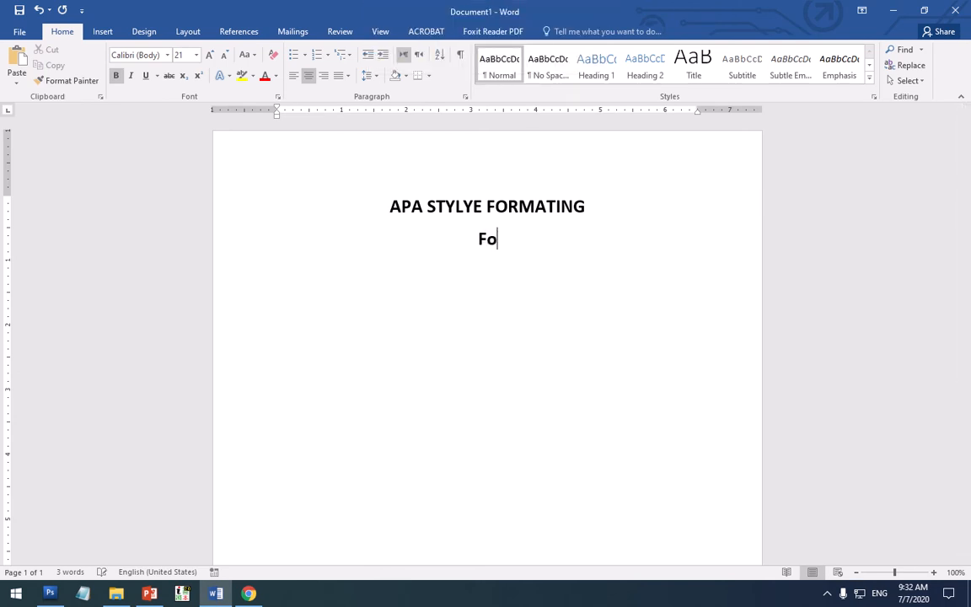
type("nt Size: 112")
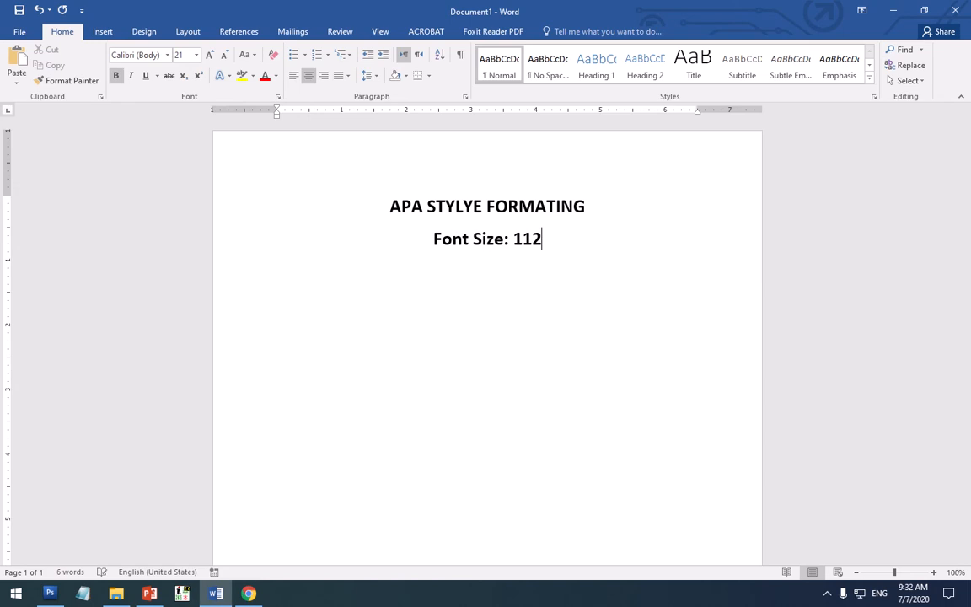
key("BackSpace")
key("BackSpace")
type("2")
key("Return")
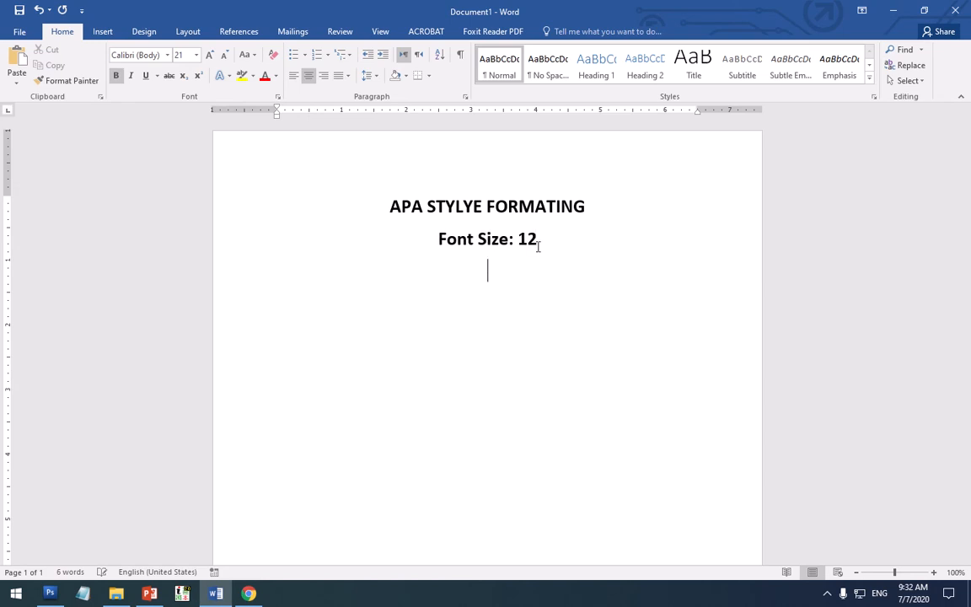
- Write "Font Style: Times New Roman" on the line below the font size
type("Font St")
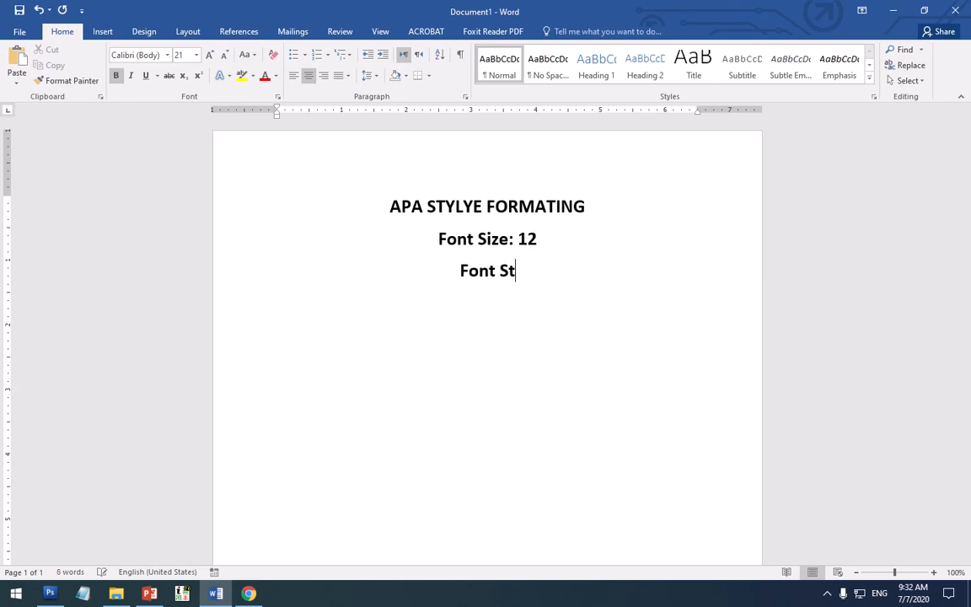
type("yle: Time")
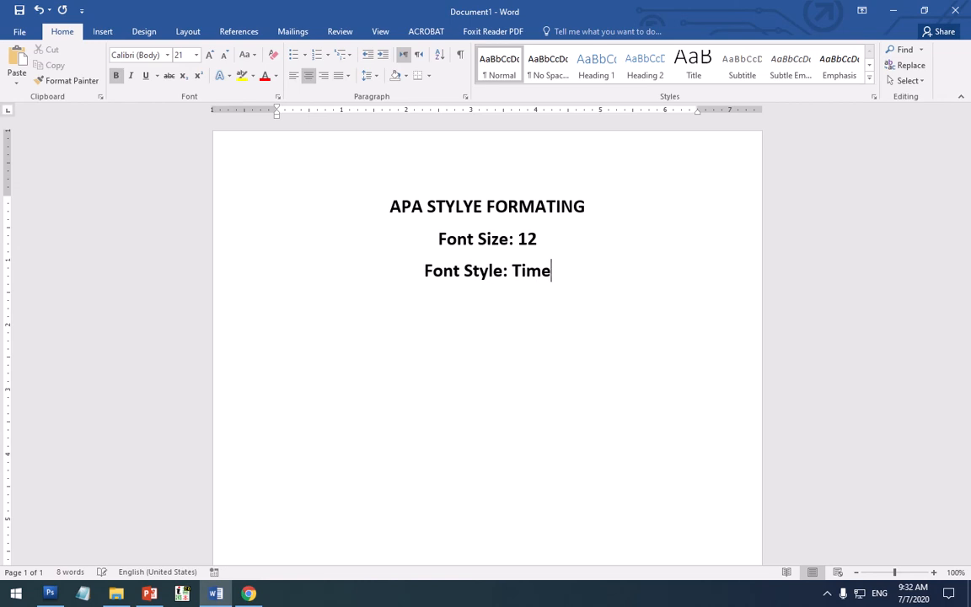
type("s New Roman")
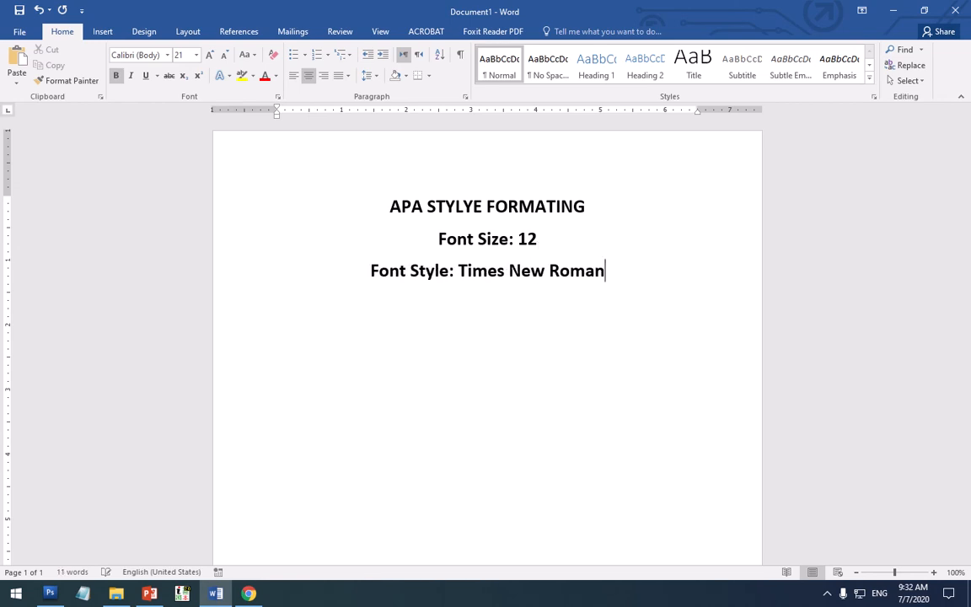
- Add the line "Fonts Color: Depending your file" below the font style
key("Return")
type("Fonts")
type(":")
key("BackSpace")
key("BackSpace")
type("Colour")
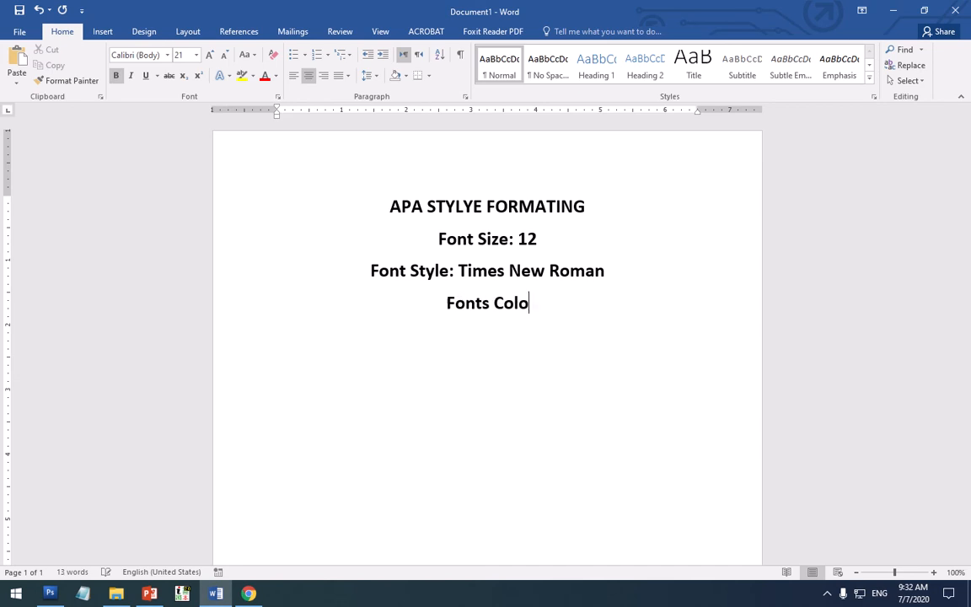
key("BackSpace")
key("BackSpace")
type("r:")
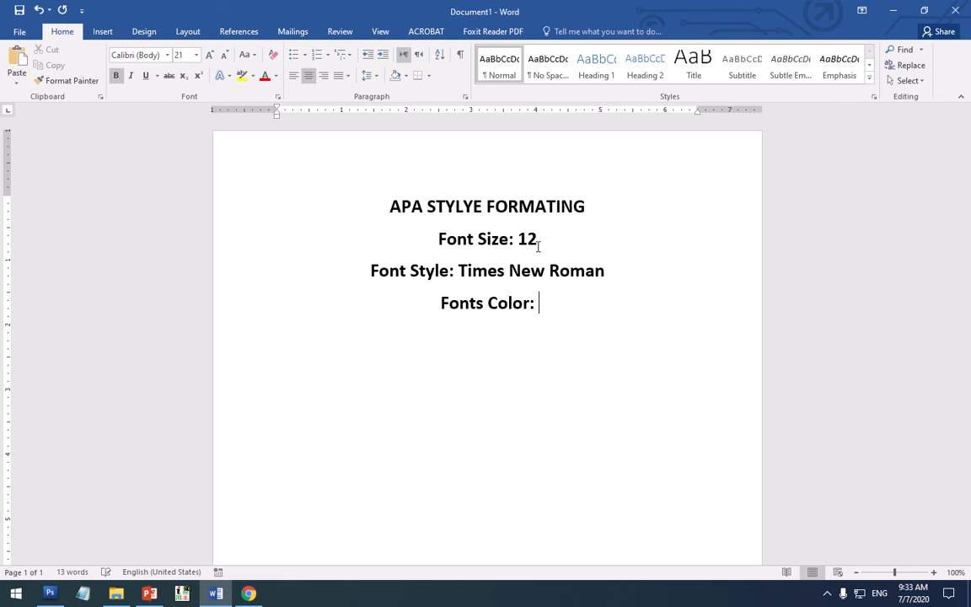
type("Dependinf")
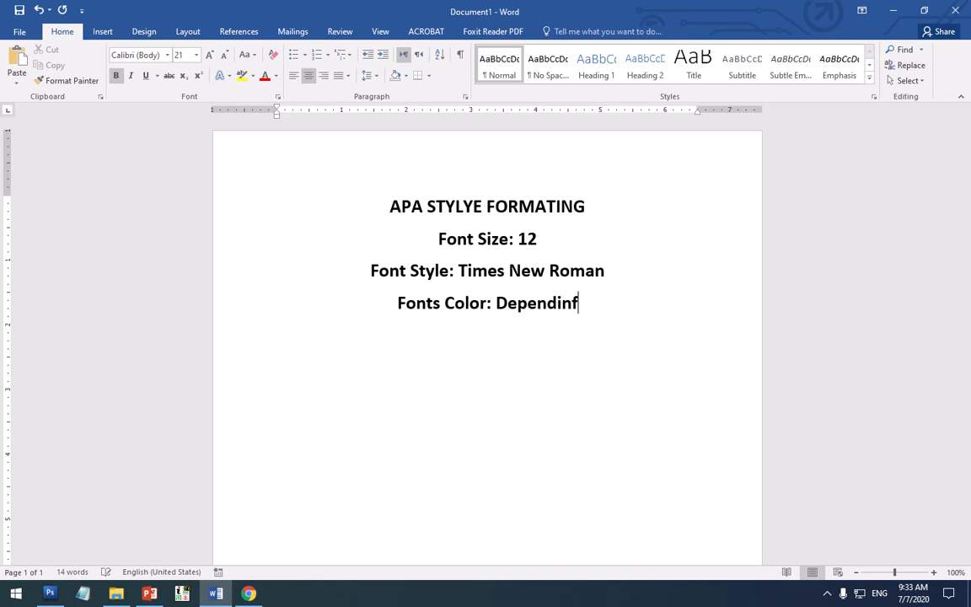
key("BackSpace")
type("g your file")
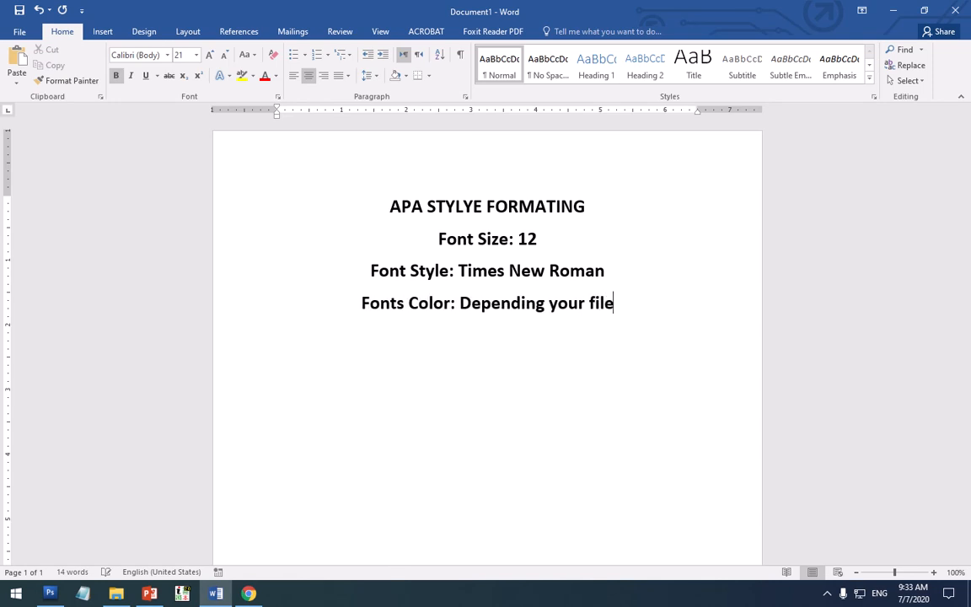
- Add the line "Paragraph Line Spacing: 2.0" below the font color line
key("Return")
type("Paragr")
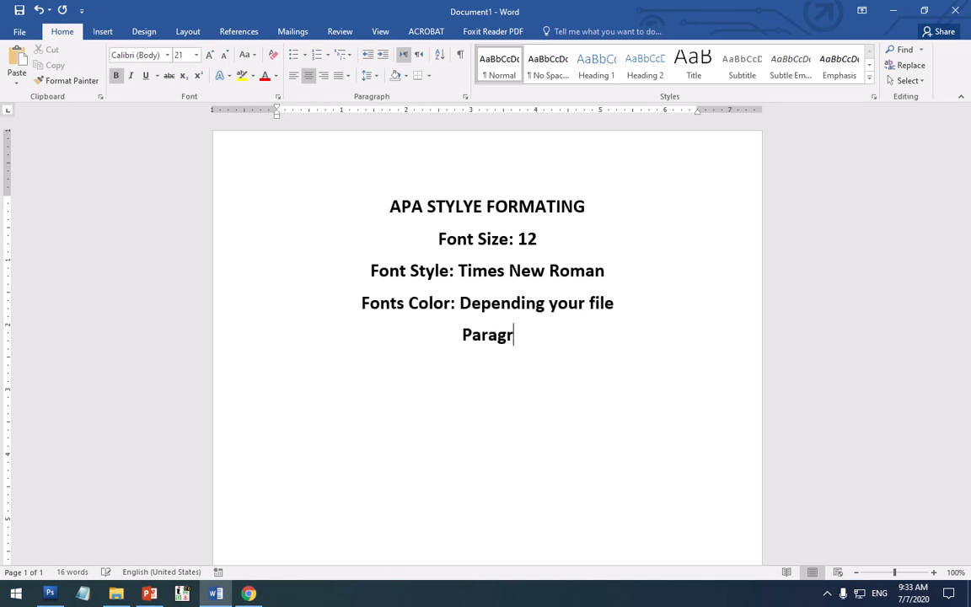
type("aph Line")
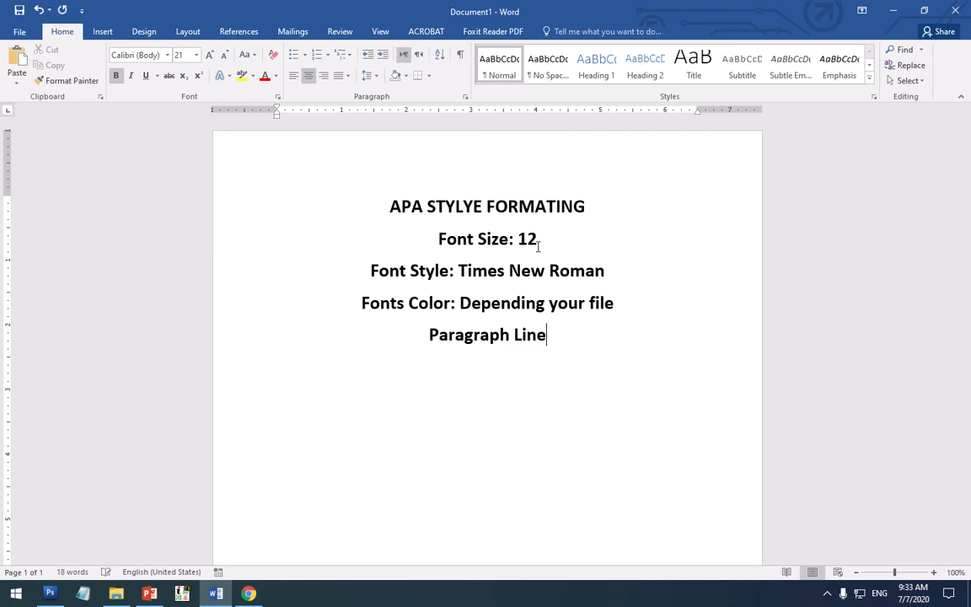
type(" Spacin")
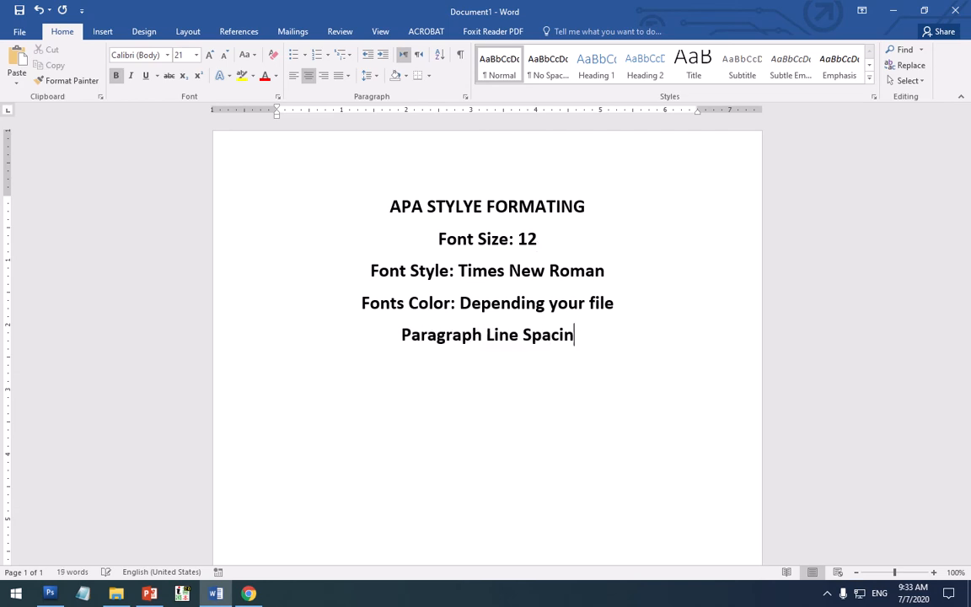
type("g: 2.0")
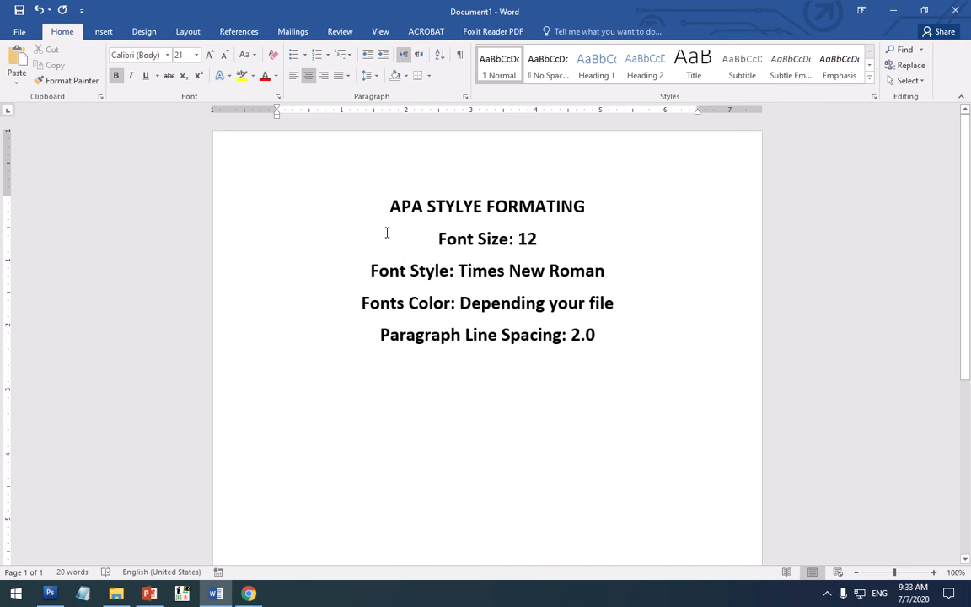
- Preview a line spacing of 2.0 on all the document's text without applying it
left_click_drag(385, 205, 685, 342)
left_click(581, 243)
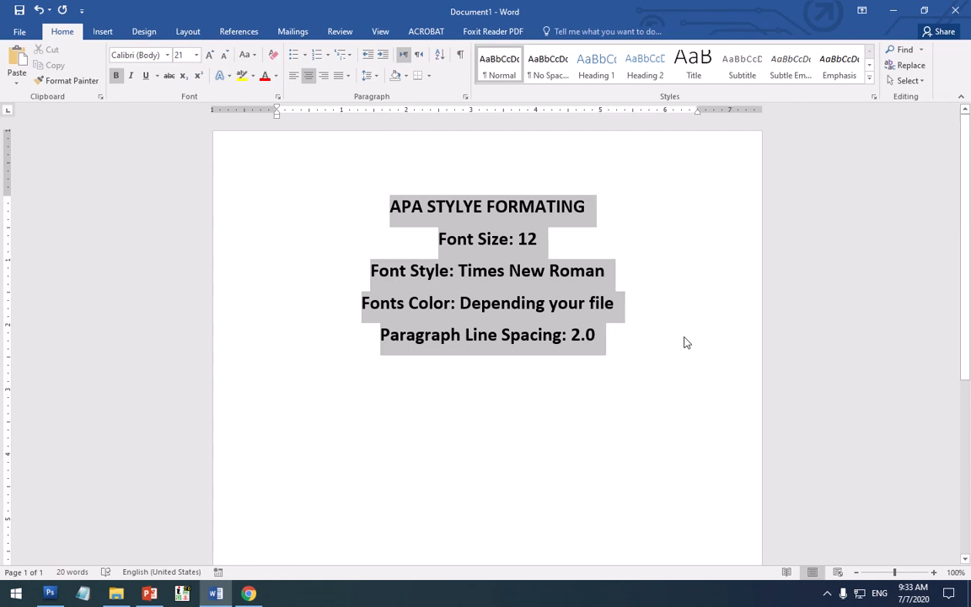
left_click(378, 79)
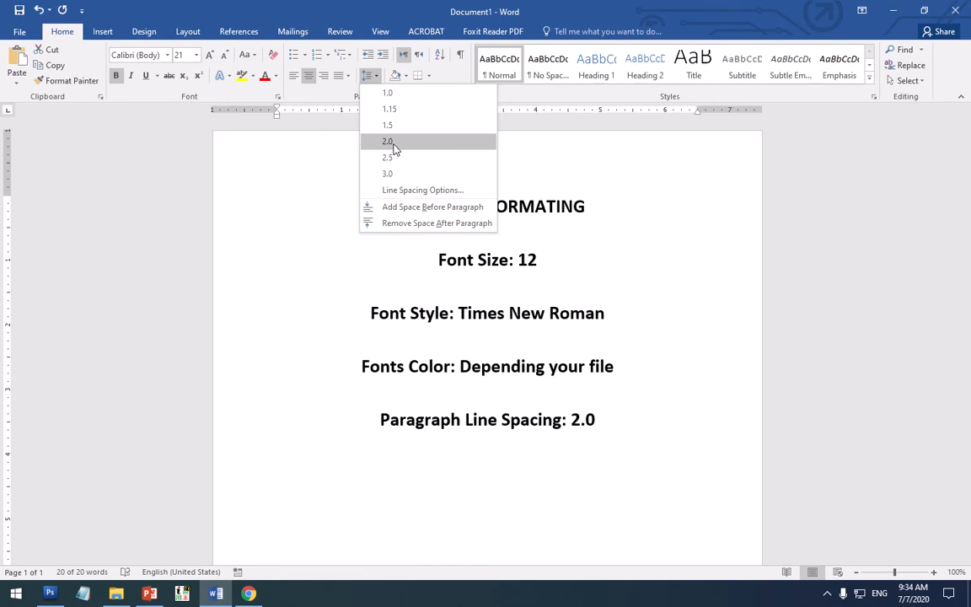
key("Escape")
mouse_move(539, 9)
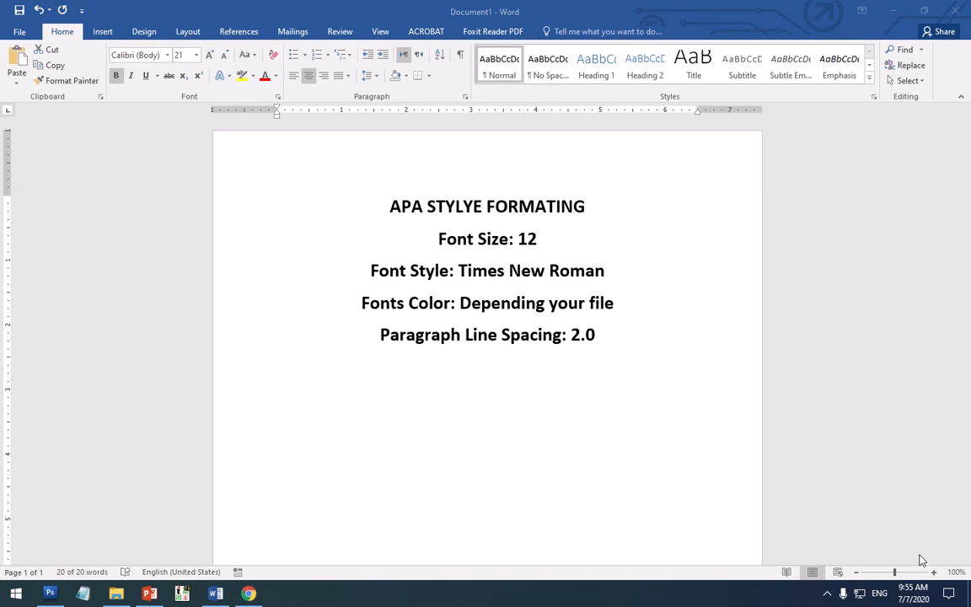
- Add the line "Paragraph Justify:" below the line spacing rule, correcting the misspelled word "Paragarph" to "Paragraph"
left_click(666, 354)
key("ctrl+a")
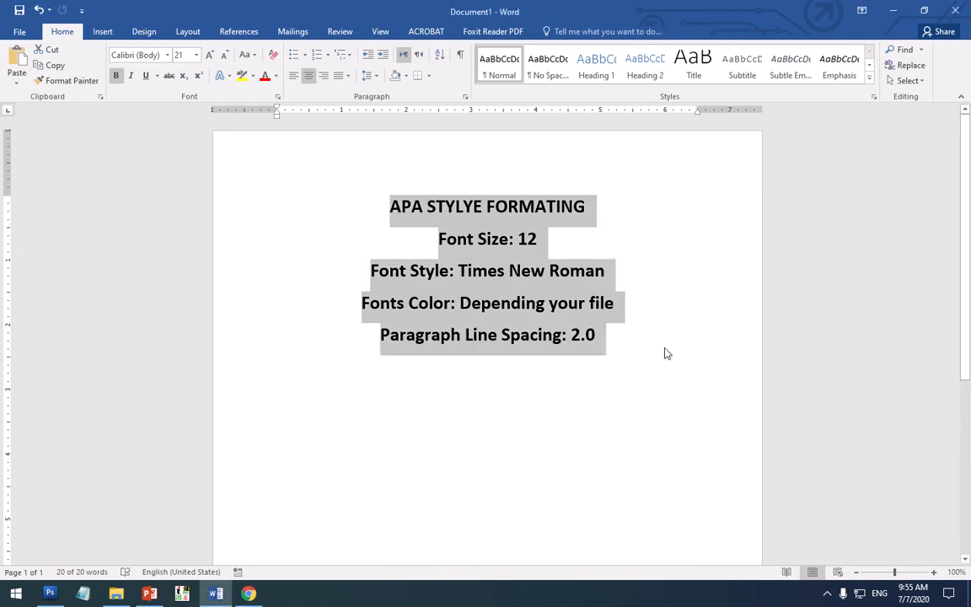
left_click(665, 353)
key("Return")
type("Para")
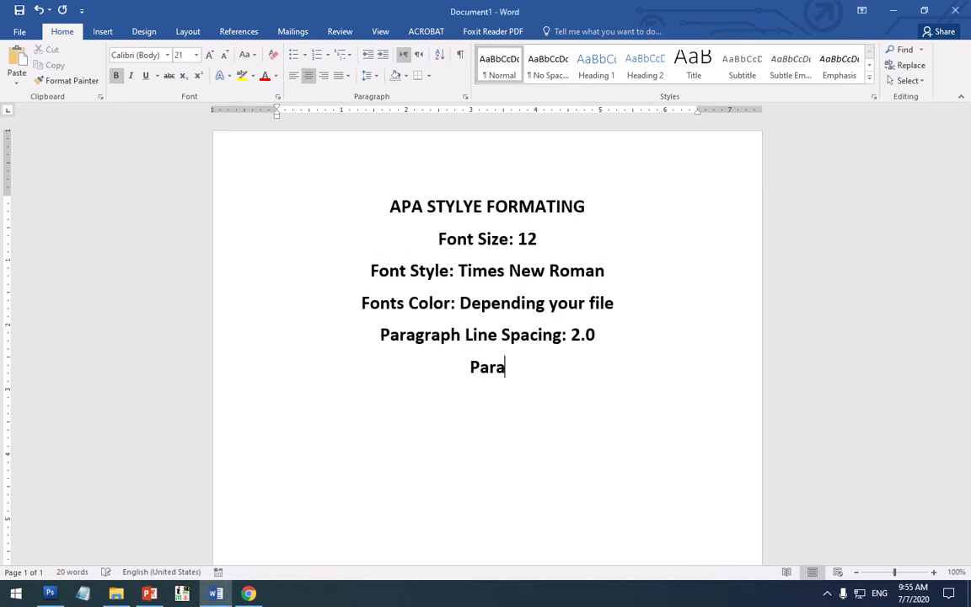
type("garp")
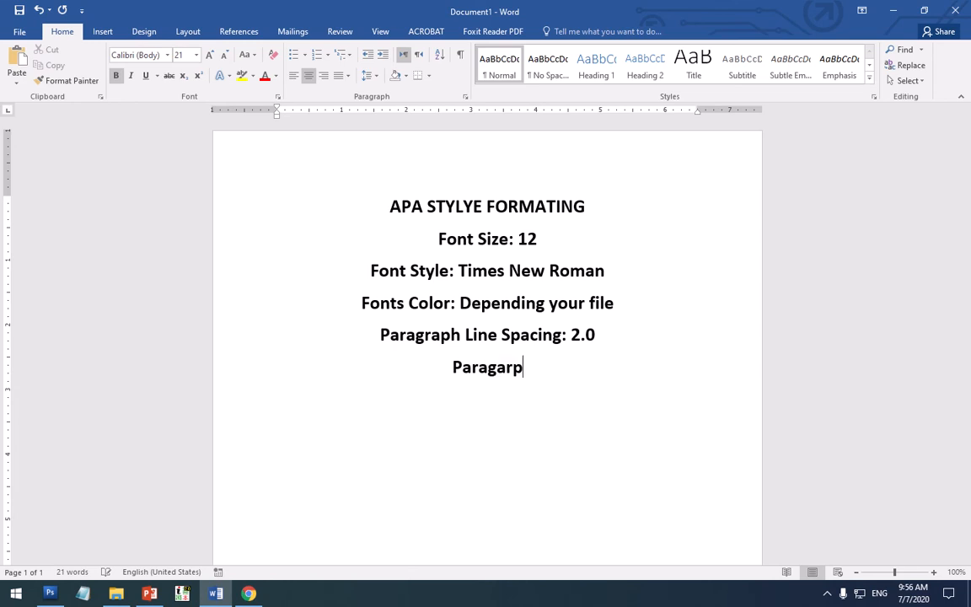
type("h Justify")
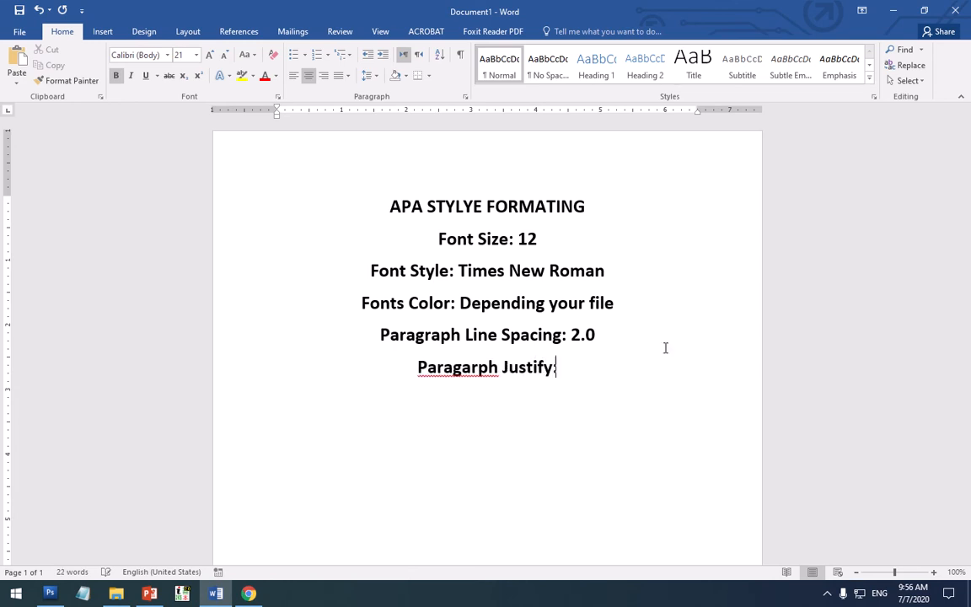
type(":")
right_click(472, 368)
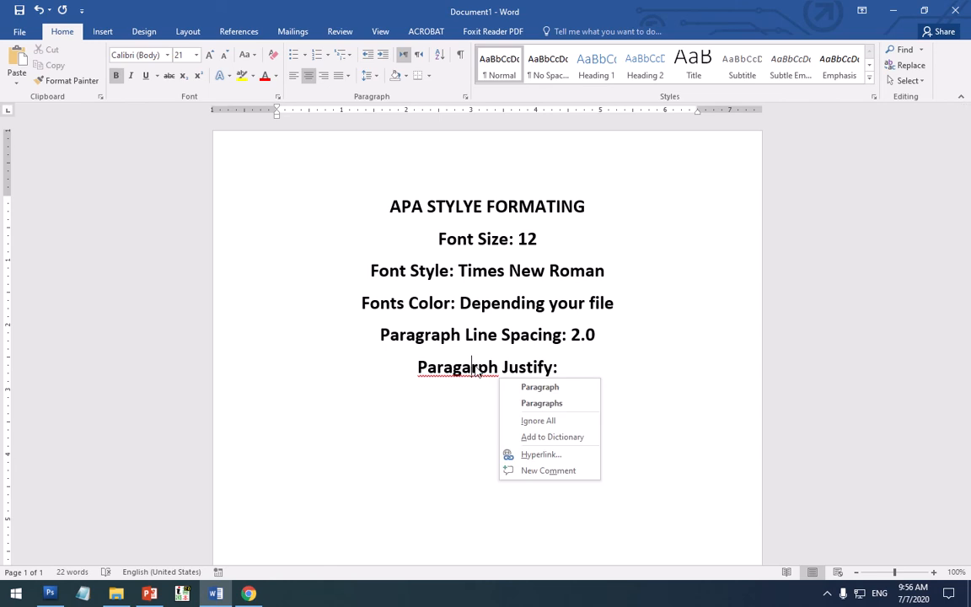
left_click(540, 389)
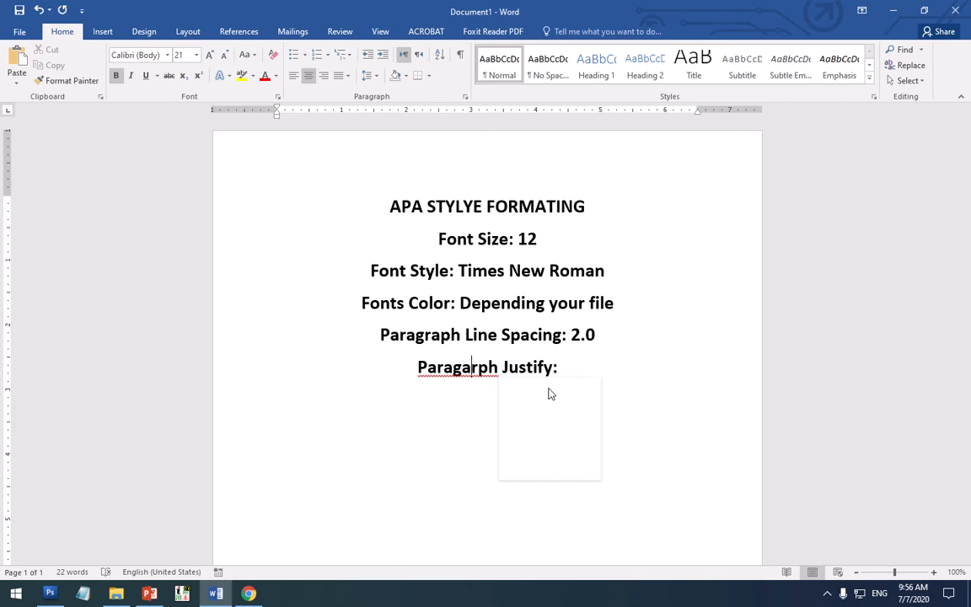
- View the available justify options without applying one, and remove the colon after "Paragraph Justify"
left_click(592, 371)
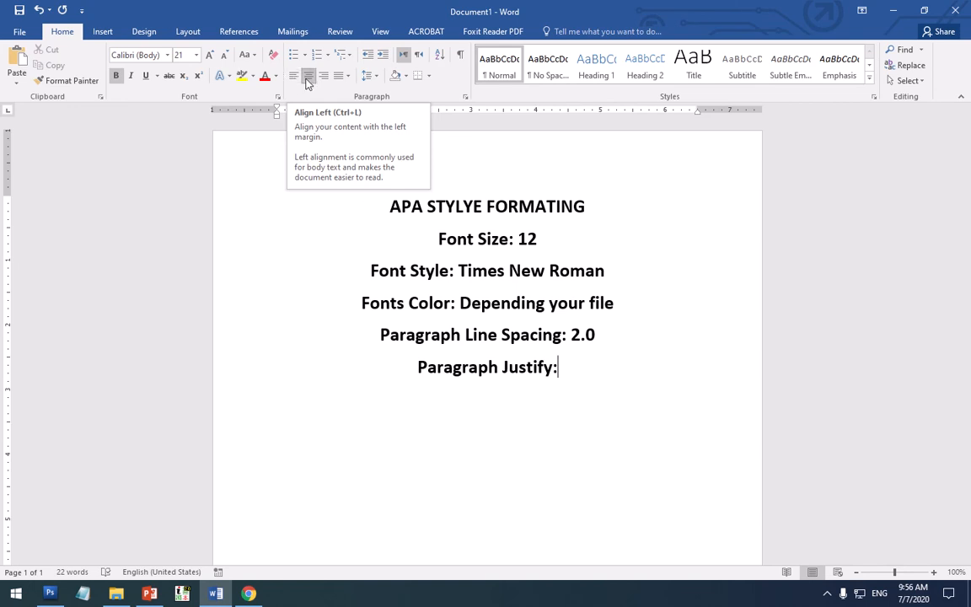
left_click(346, 76)
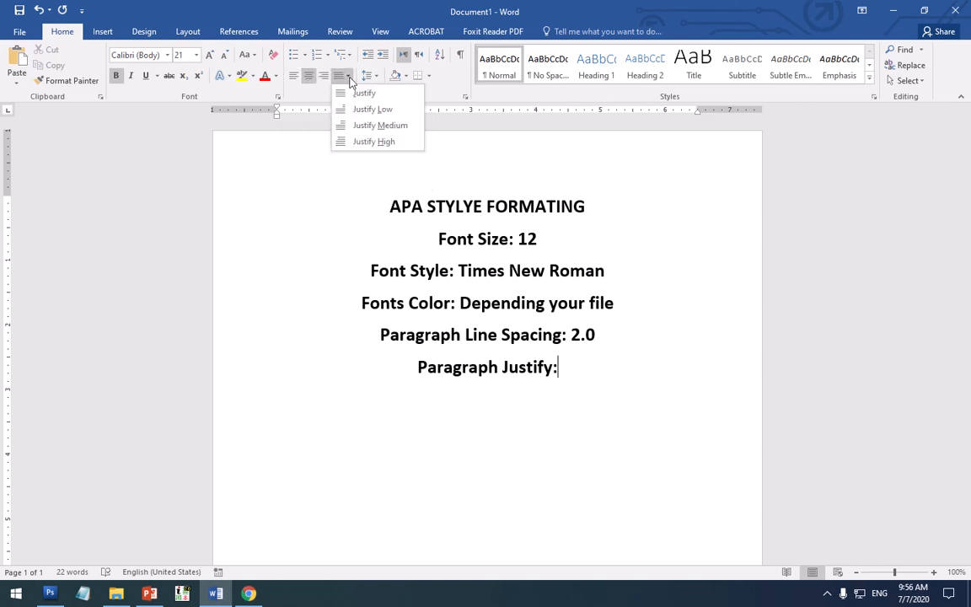
left_click(586, 372)
key("BackSpace")
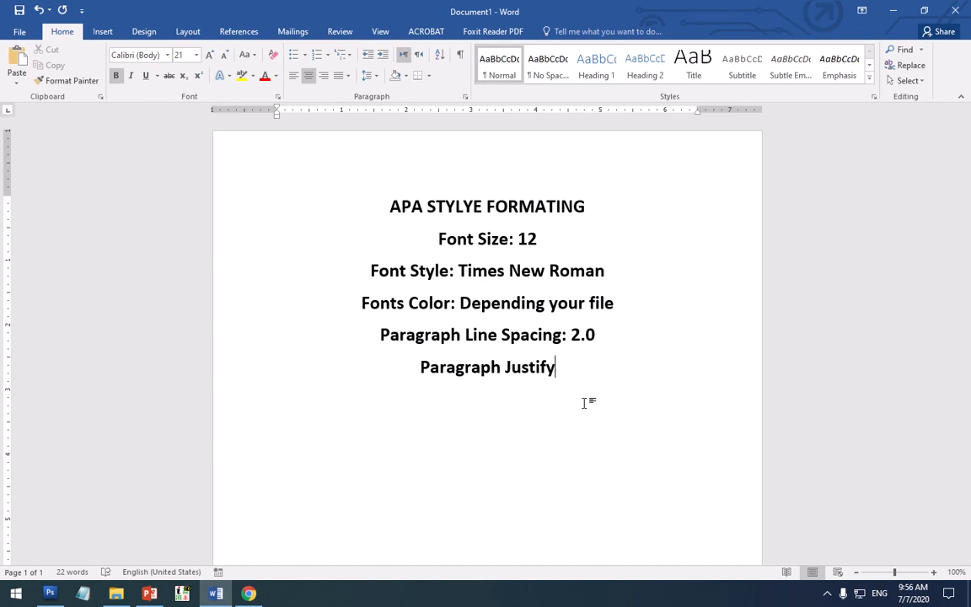
- Add the lines "Header", "Footer" and "Page No" below "Paragraph Justify"
key("Return")
type("Header")
key("Return")
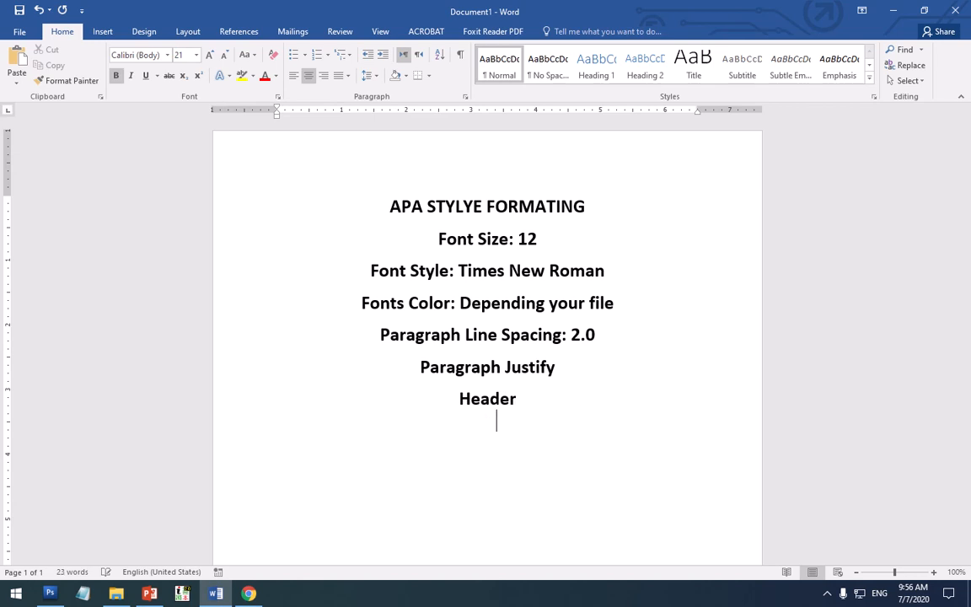
type("Footer")
key("Return")
type("Page No")
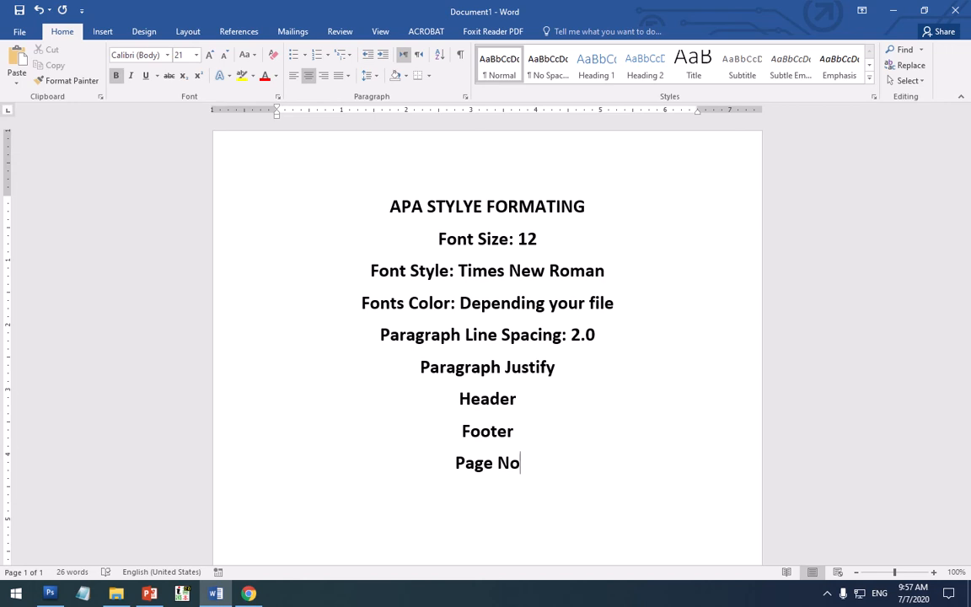
scroll(584, 403, "down", 3)
scroll(618, 394, "down", 5, "ctrl")
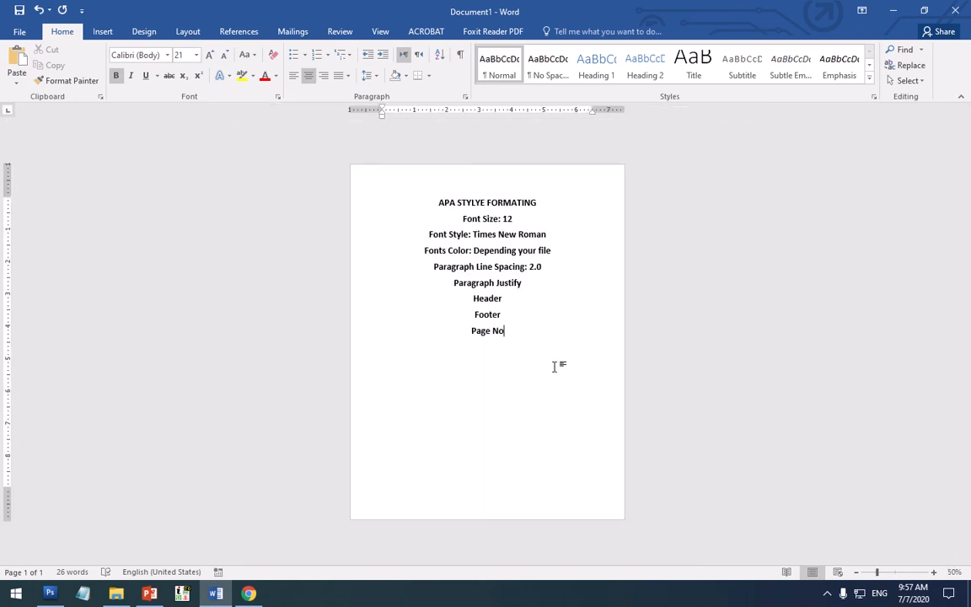
scroll(554, 366, "up", 4, "ctrl")
scroll(555, 364, "up", 2)
left_click_drag(529, 420, 375, 210)
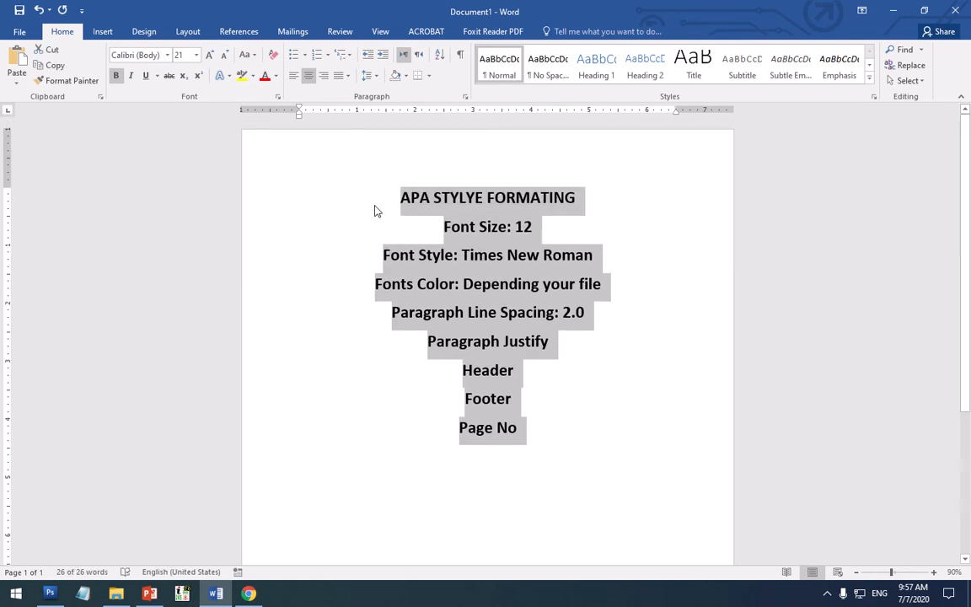
- Add the line "Page Size: Letter, A4" below "Page No"
left_click(555, 439)
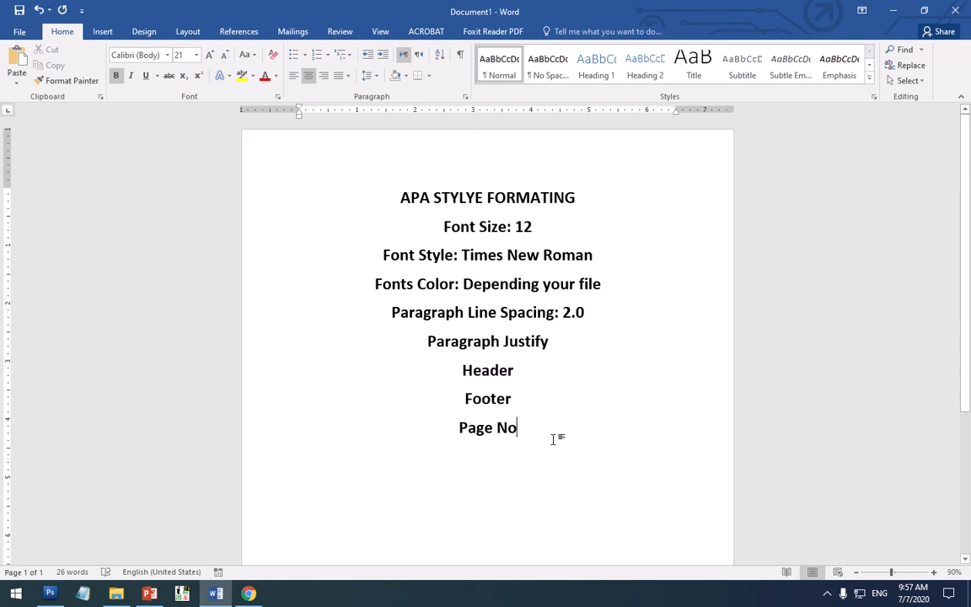
key("Return")
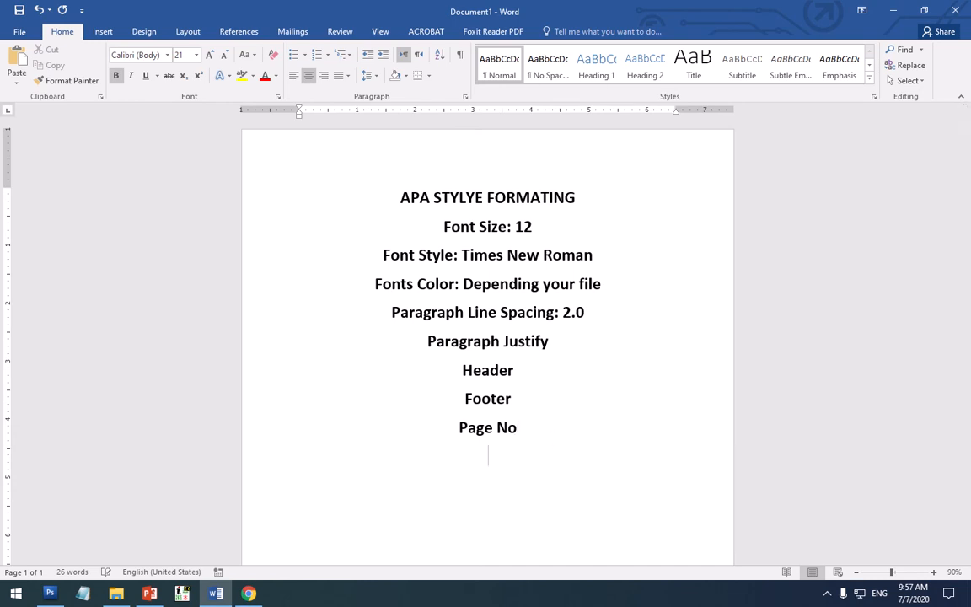
type("Page Size")
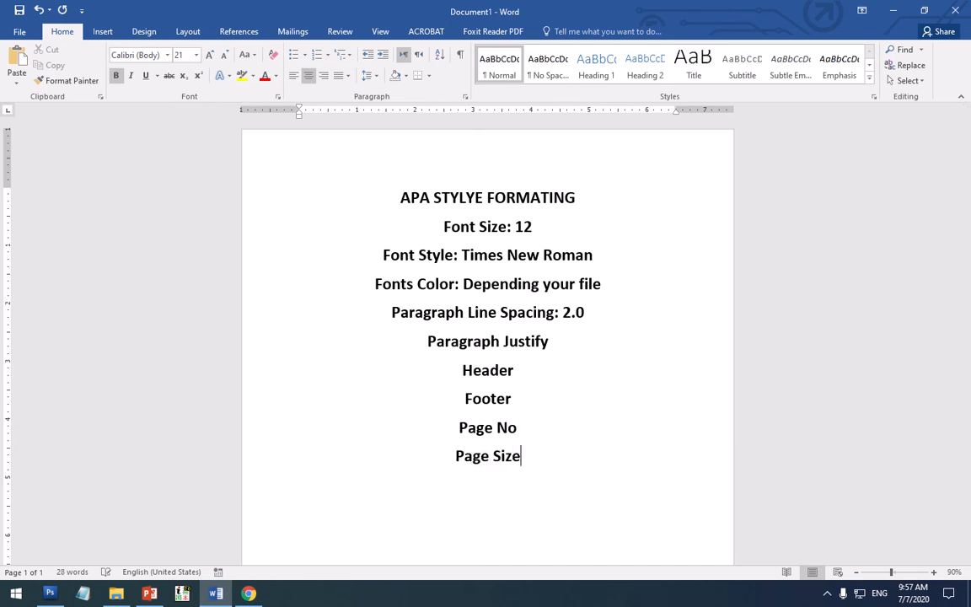
type(": L")
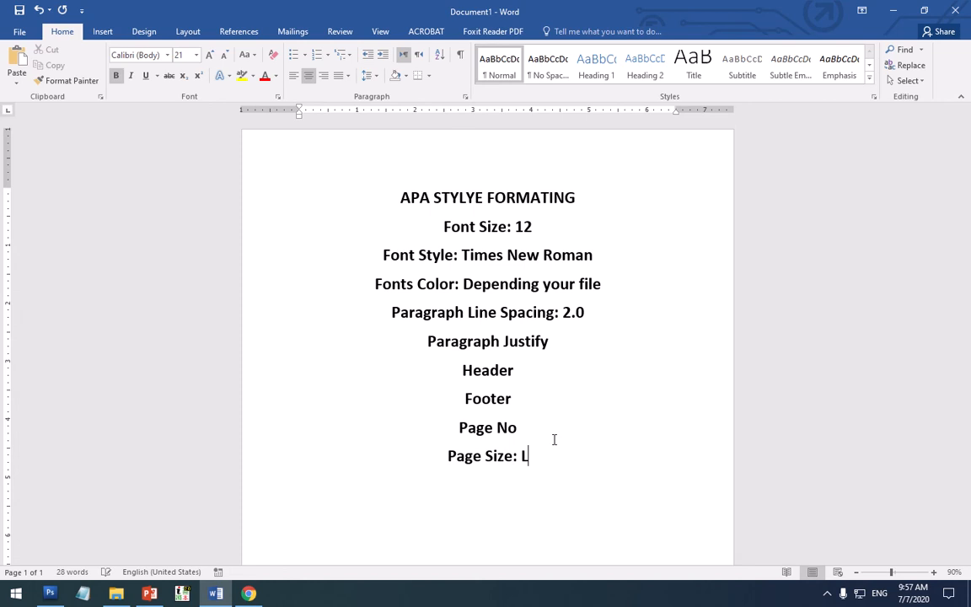
type("etter")
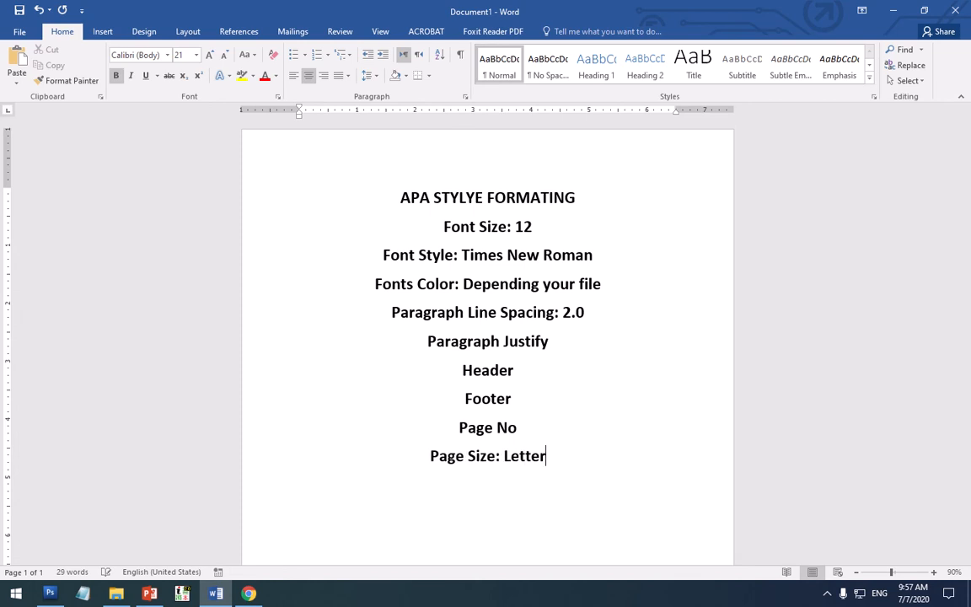
type(", A4")
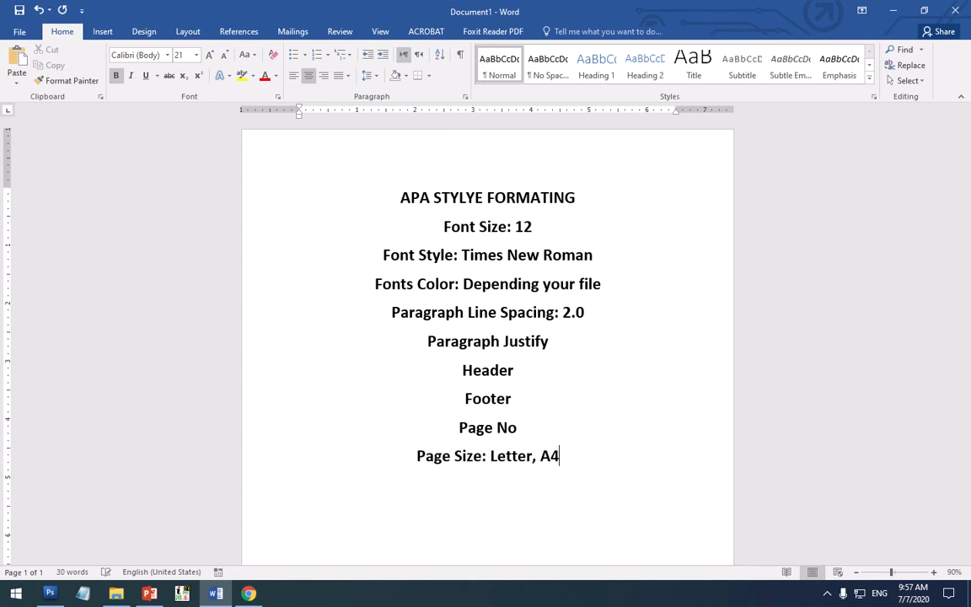
- Start a "Page Margin:" line below the page size rule and look up the page margin presets
key("Return")
type("Page Margi")
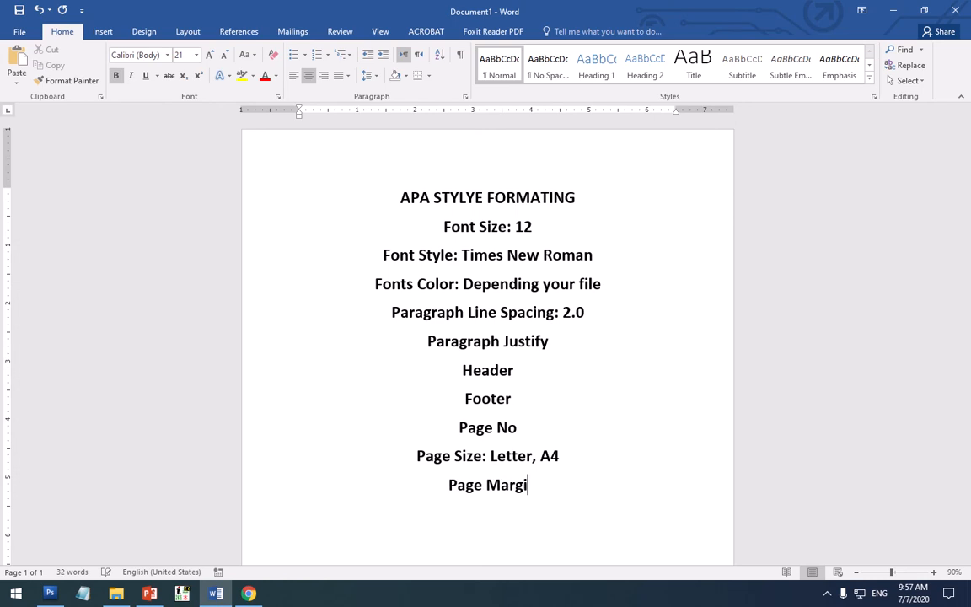
type("n:")
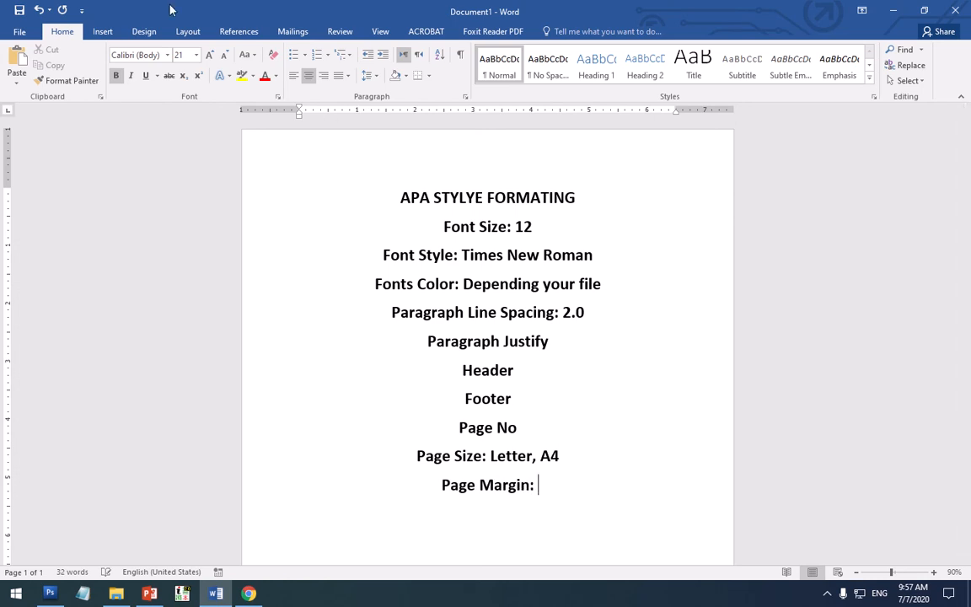
left_click(188, 31)
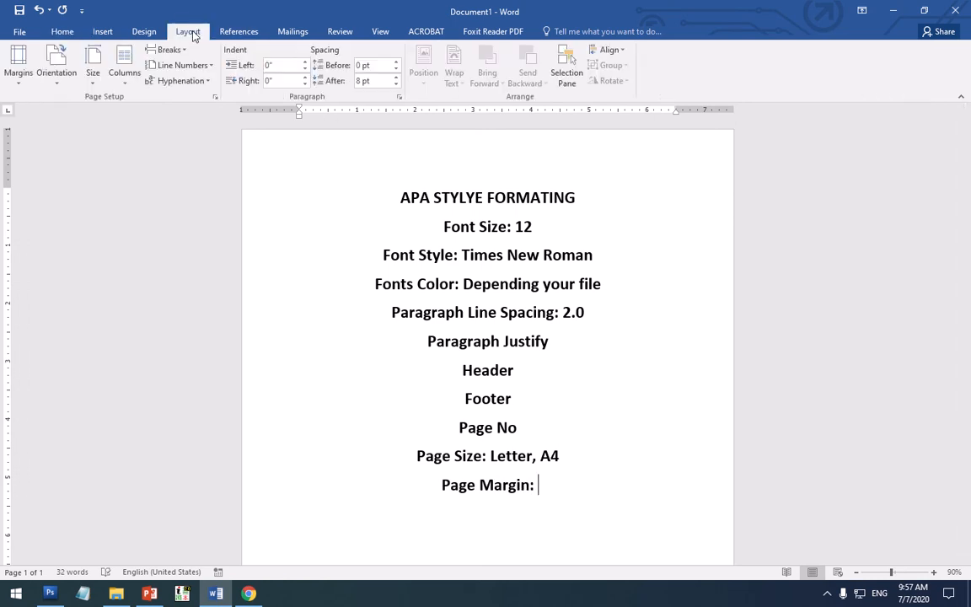
left_click(37, 84)
left_click(27, 86)
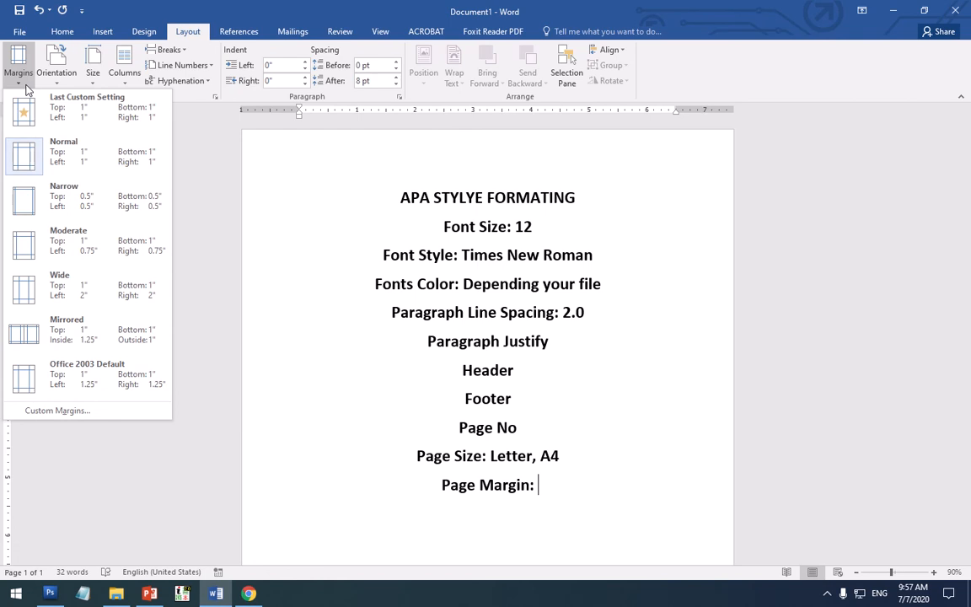
- Complete the page margin line with "1 Inch All Side / Normal"
left_click(542, 506)
type("1 ")
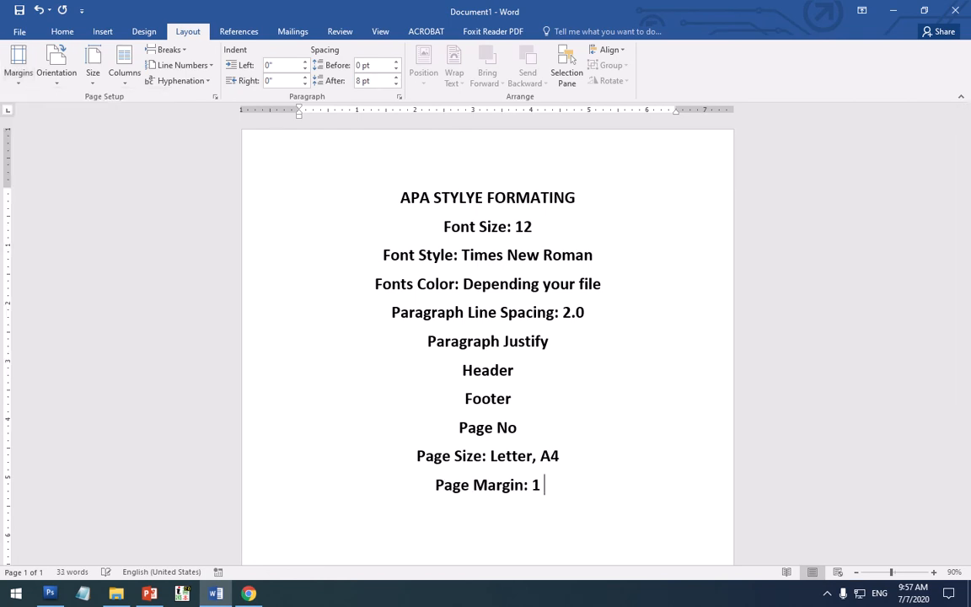
type("Inc")
key("BackSpace")
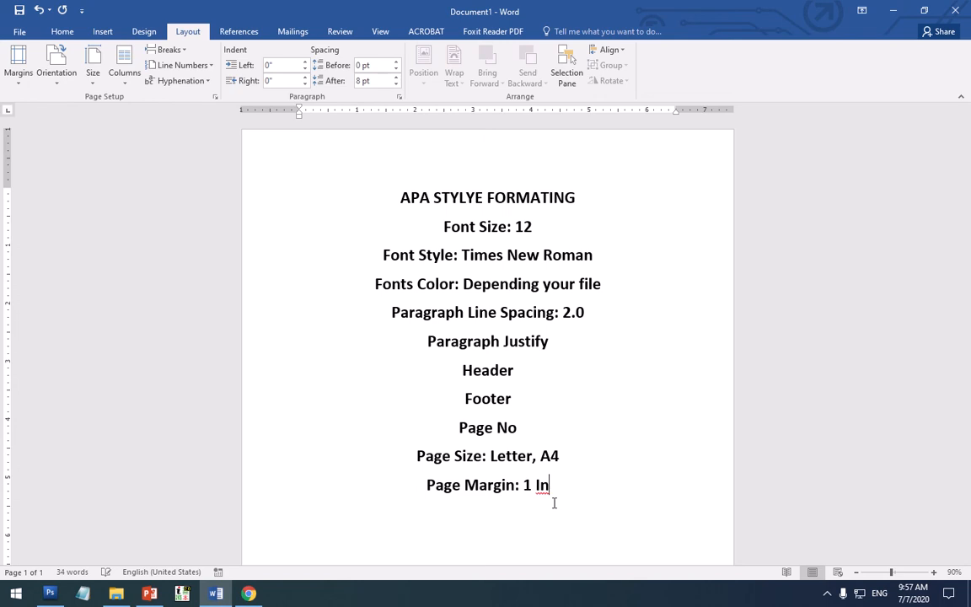
type("ch All A")
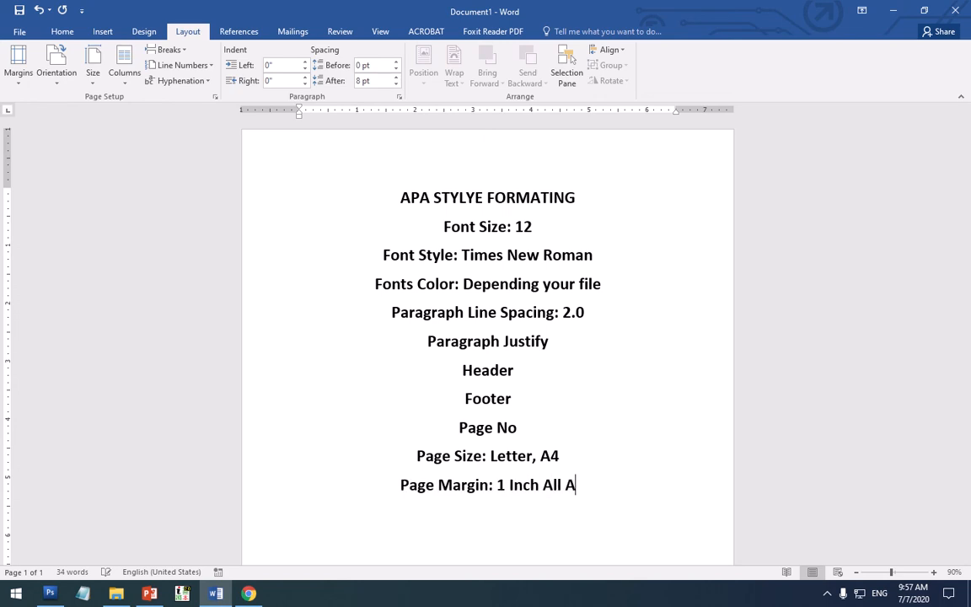
key("BackSpace")
type("Side")
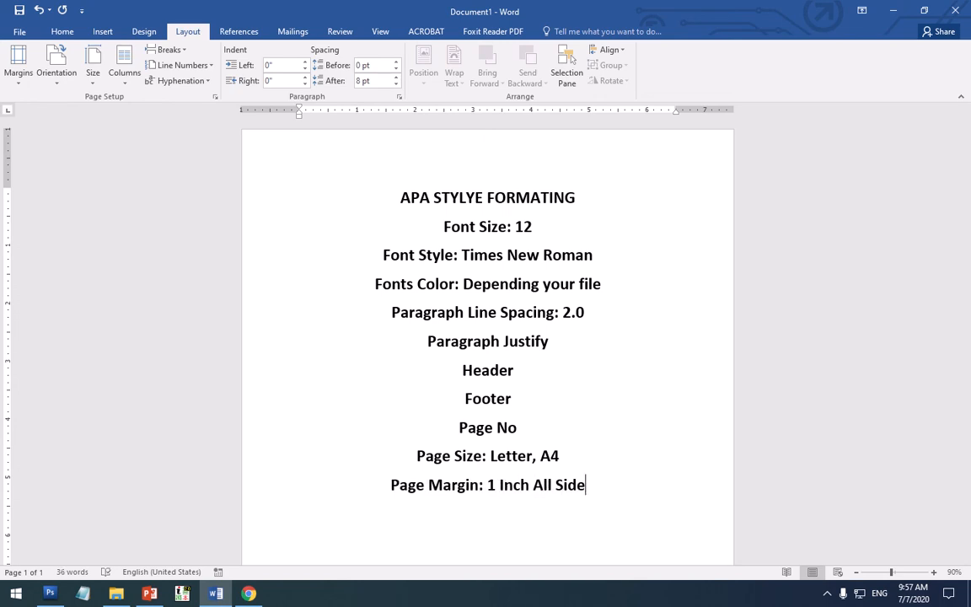
type(" / ")
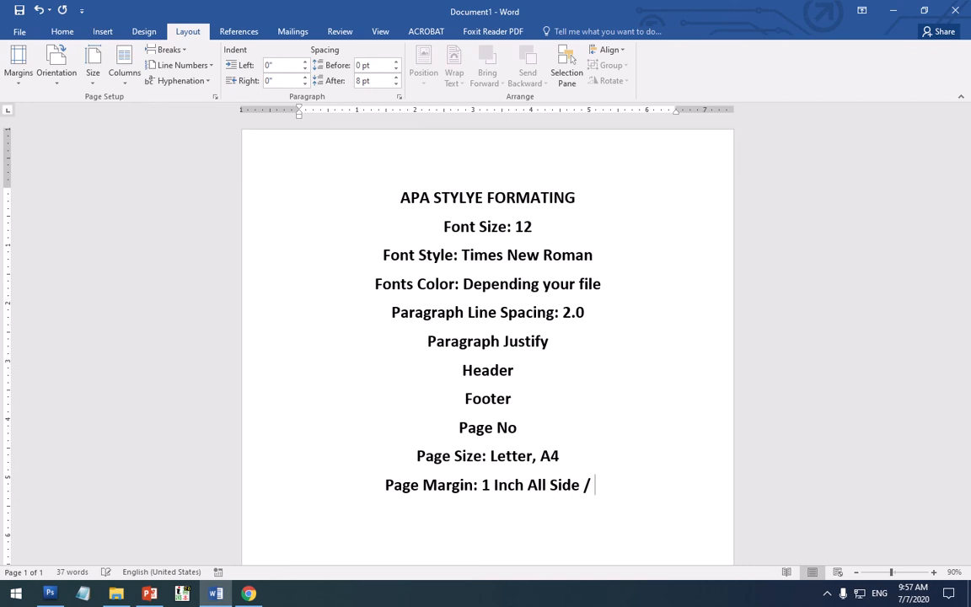
type("Normal")
- Delete all the listed formatting rules so that the document is blank
scroll(564, 499, "down", 2)
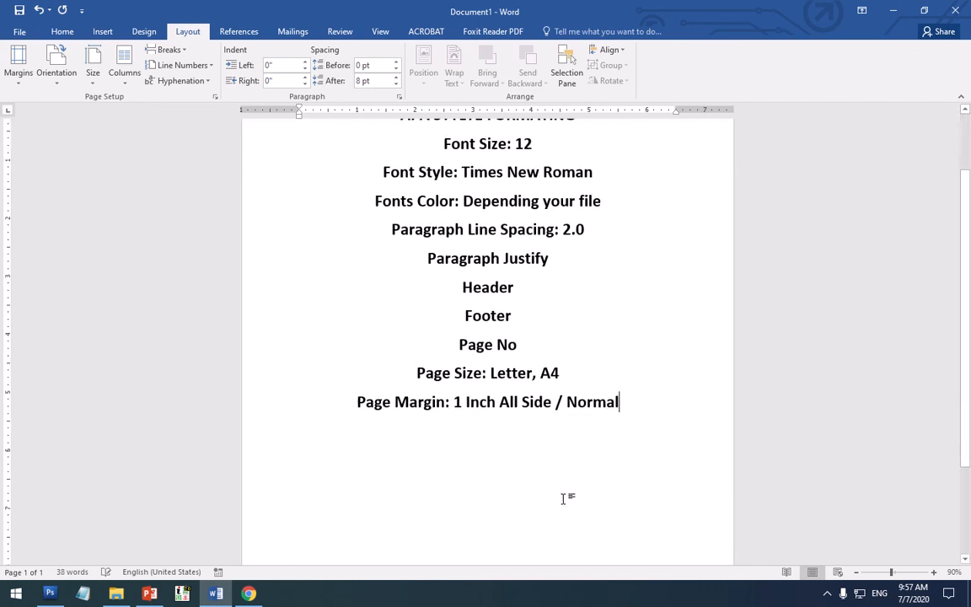
scroll(563, 498, "up", 2)
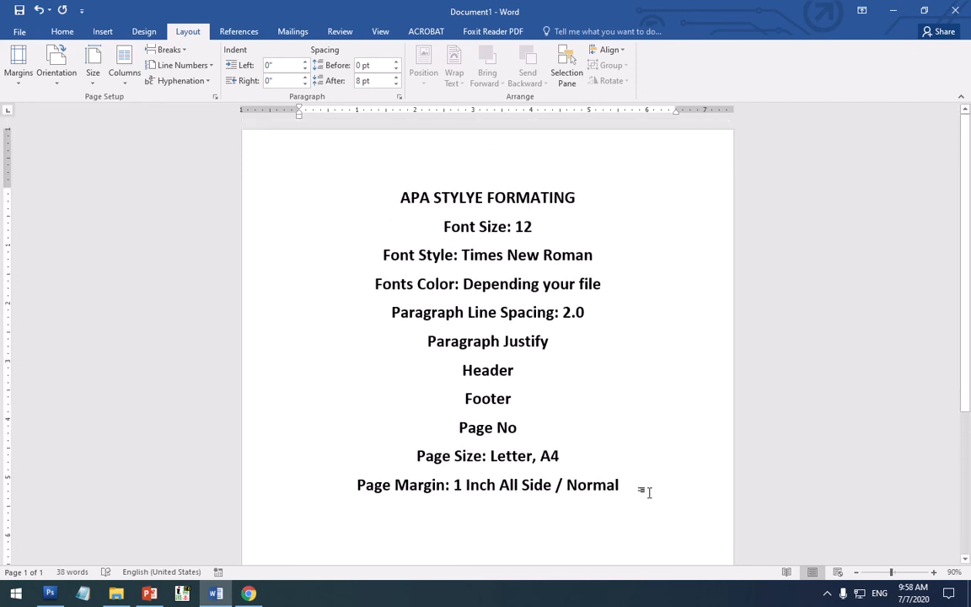
key("ctrl+a")
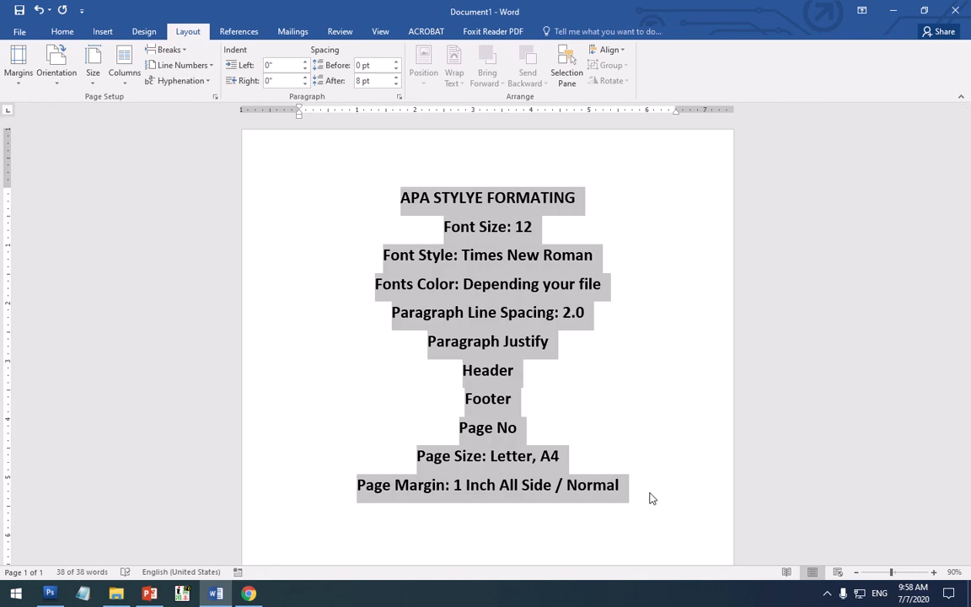
key("BackSpace")
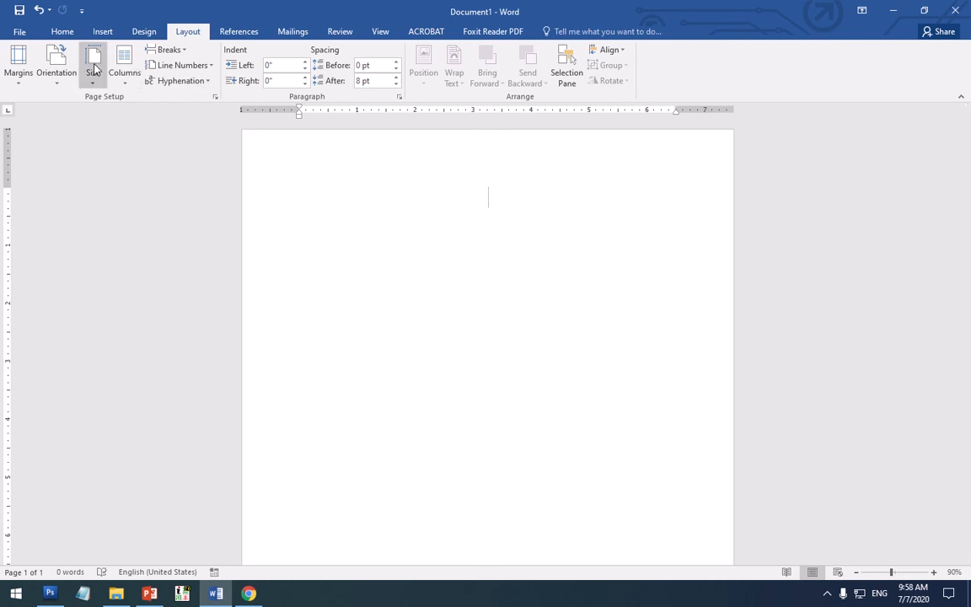
- Set the page size to Letter and apply the Normal 1-inch margins
left_click(94, 69)
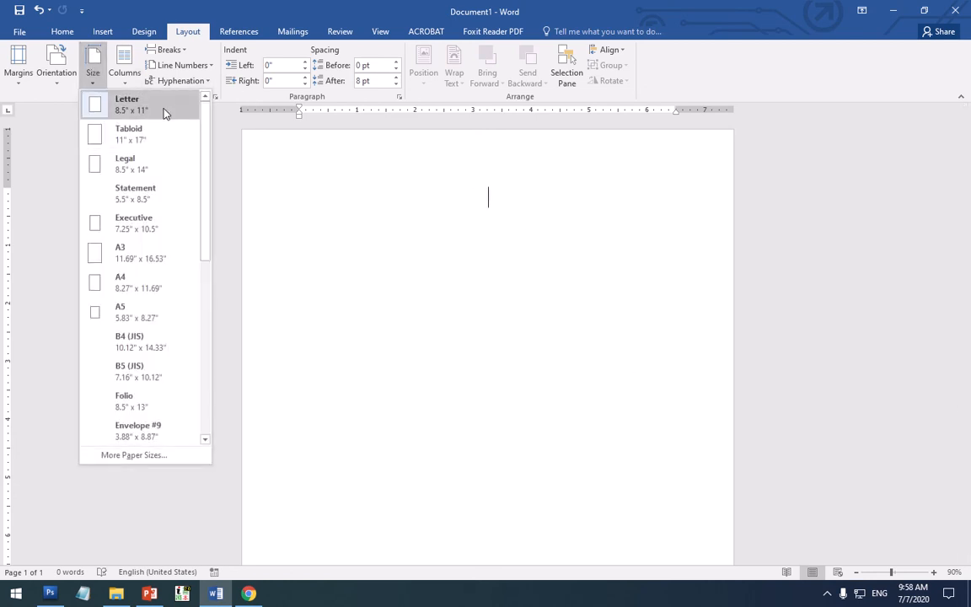
left_click(165, 112)
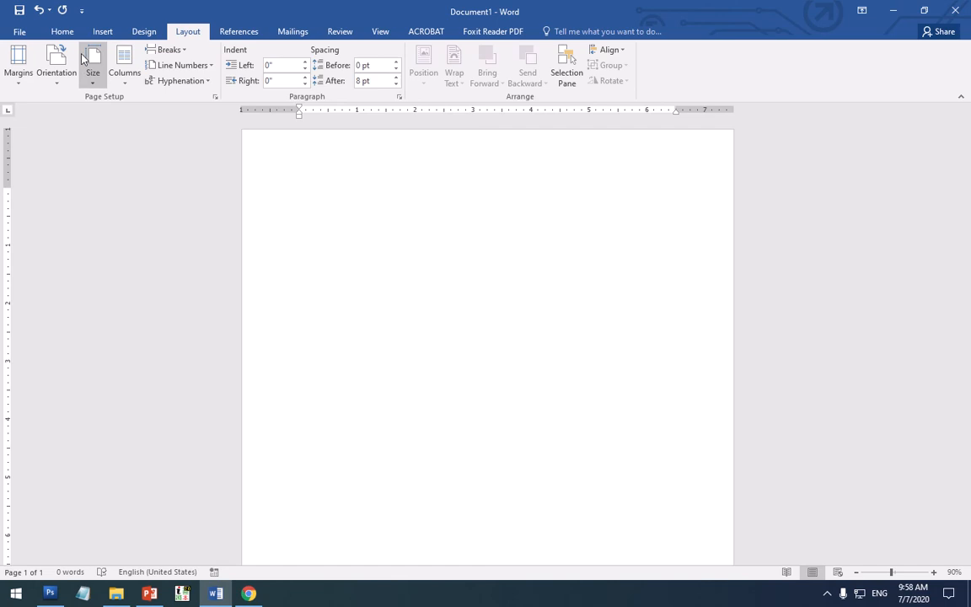
left_click(23, 78)
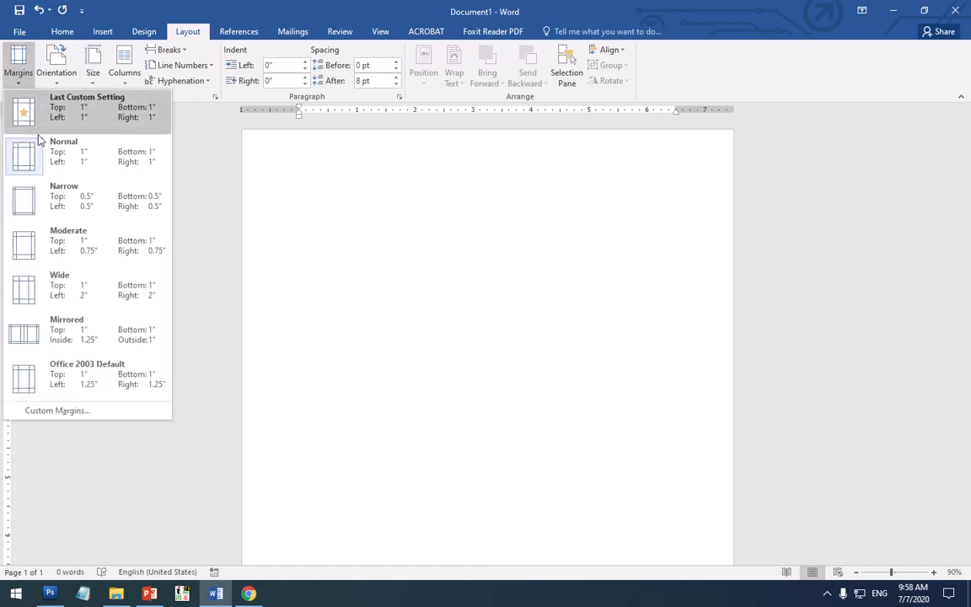
left_click(39, 143)
- Set the font of the blank document to Times New Roman, size 12, and align the paragraph left
left_click(76, 37)
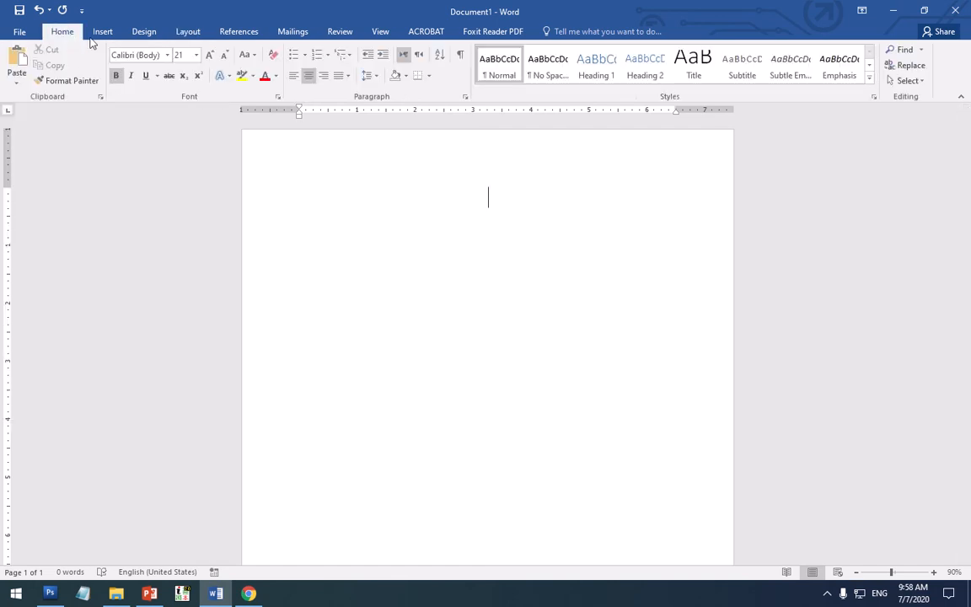
left_click(167, 54)
left_click(164, 119)
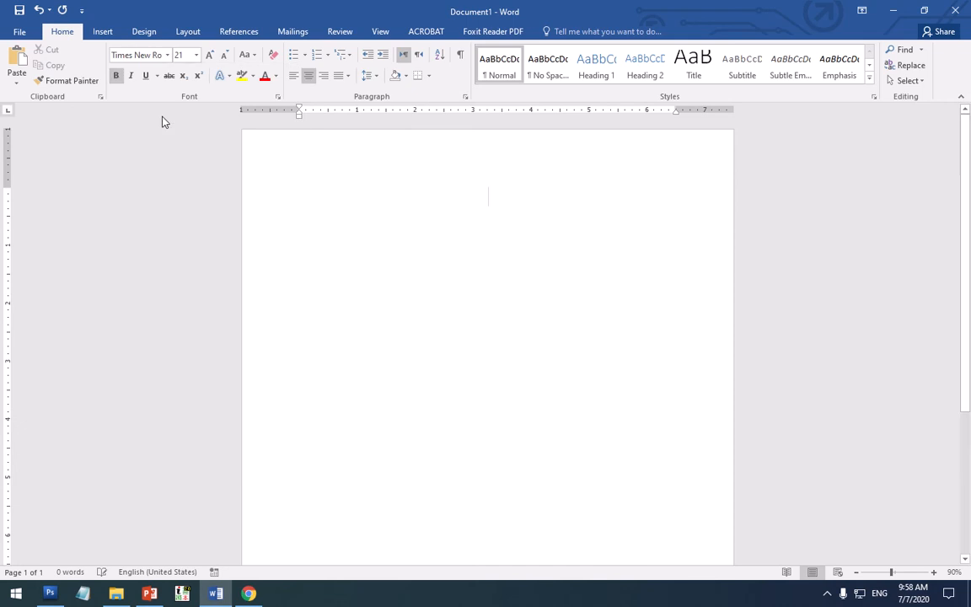
left_click(196, 55)
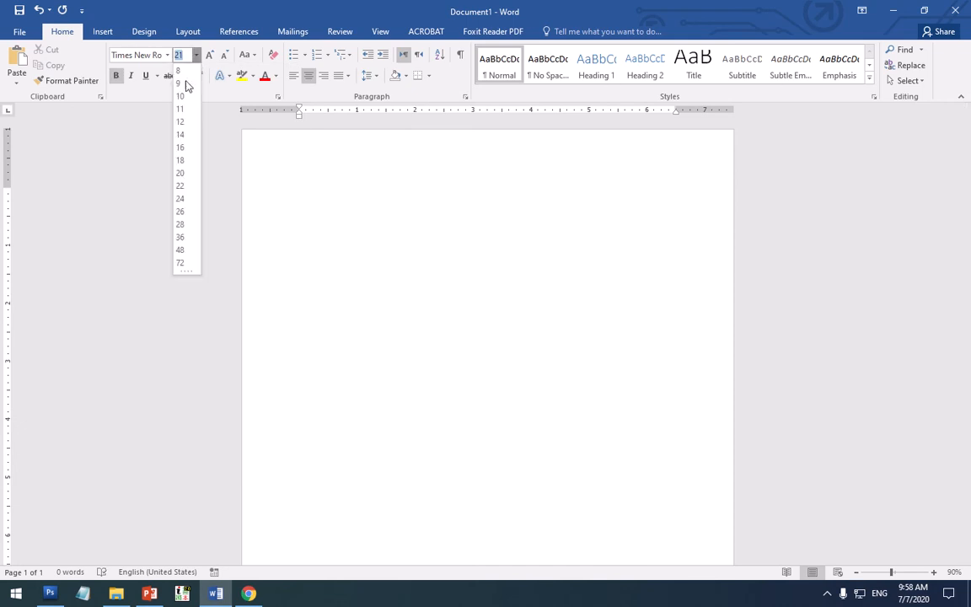
left_click(180, 121)
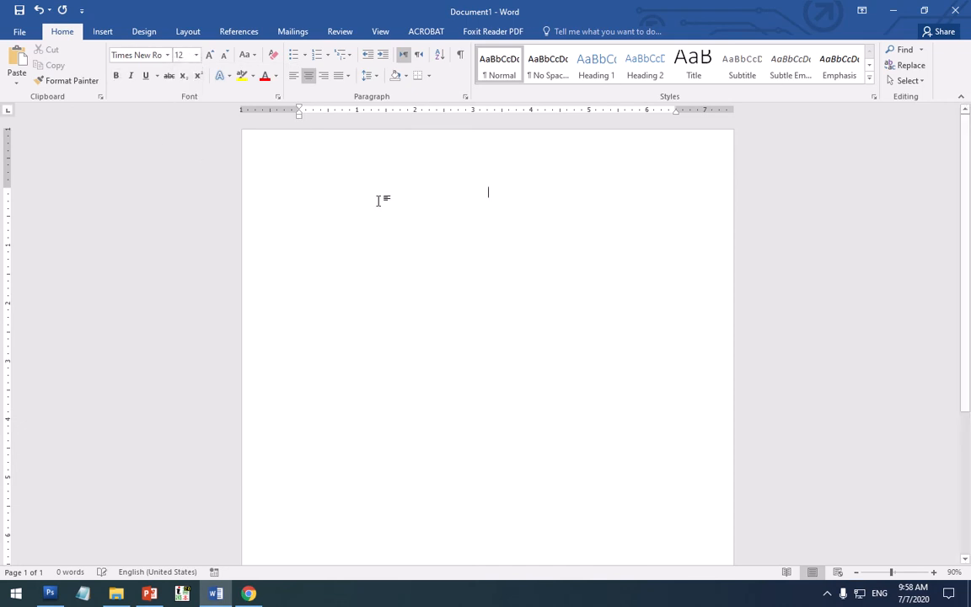
key("ctrl+l")
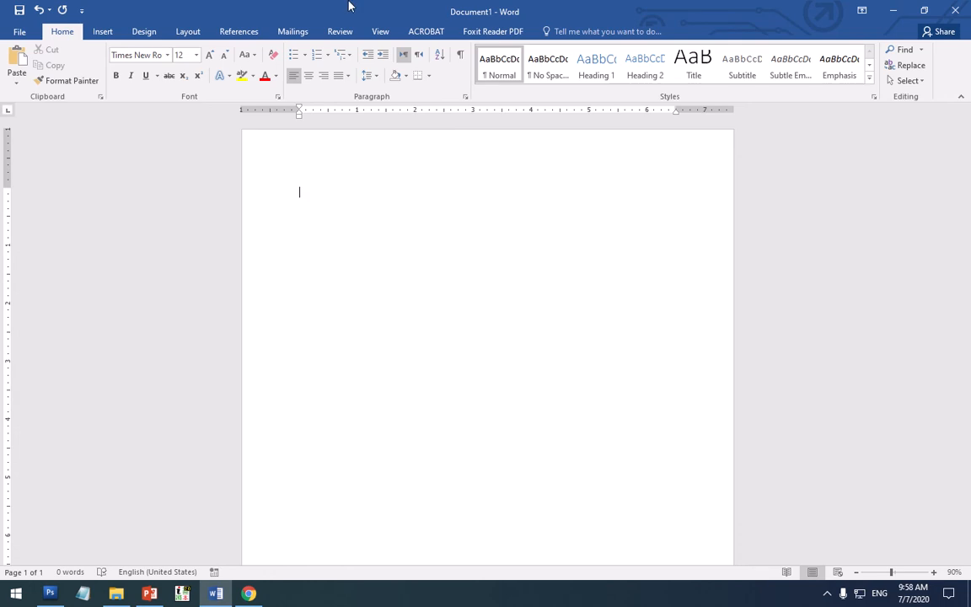
- Fill the document with sample text using the formula =rand(7,8)
mouse_move(349, 7)
type("=")
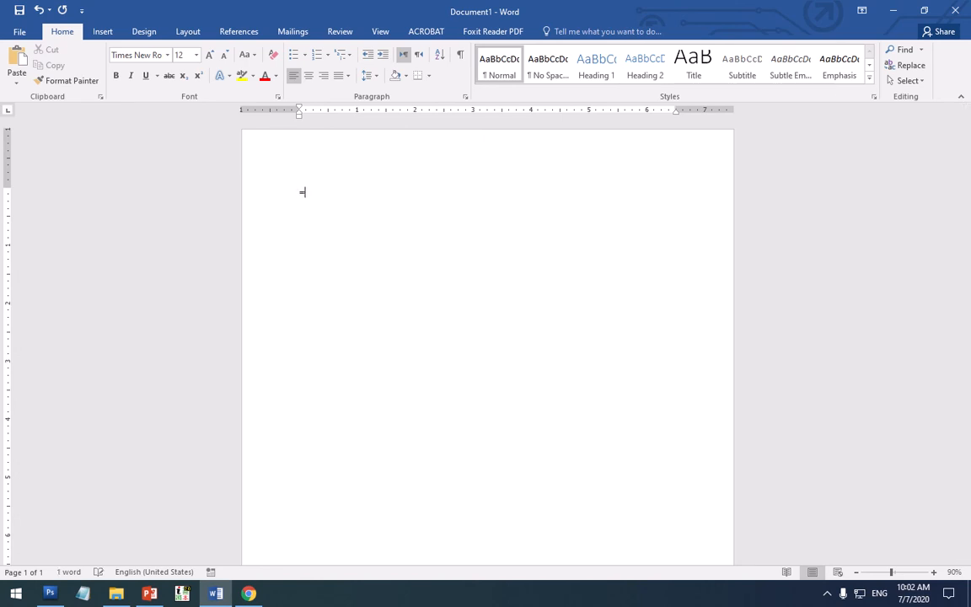
type("rand(7,8)")
key("Return")
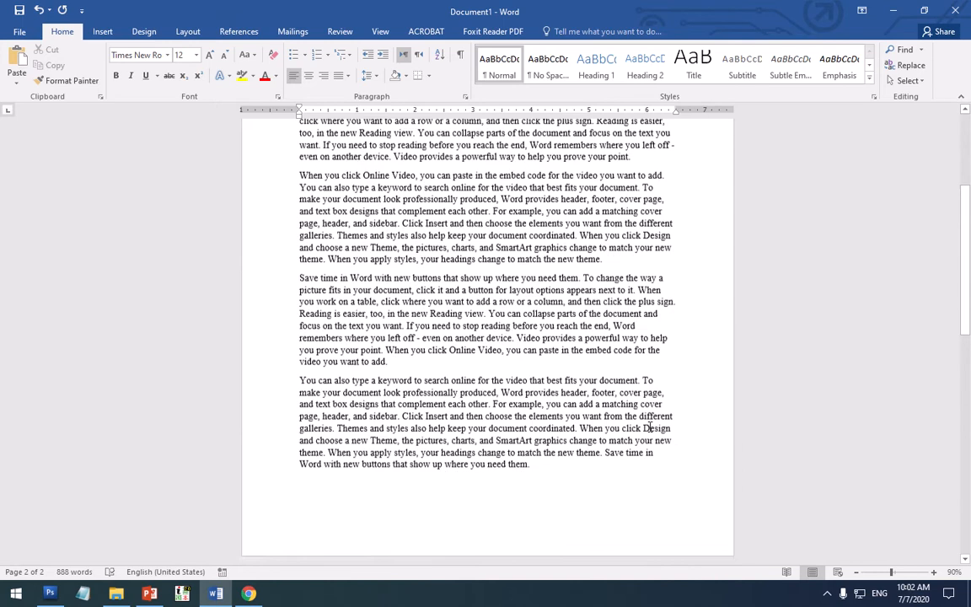
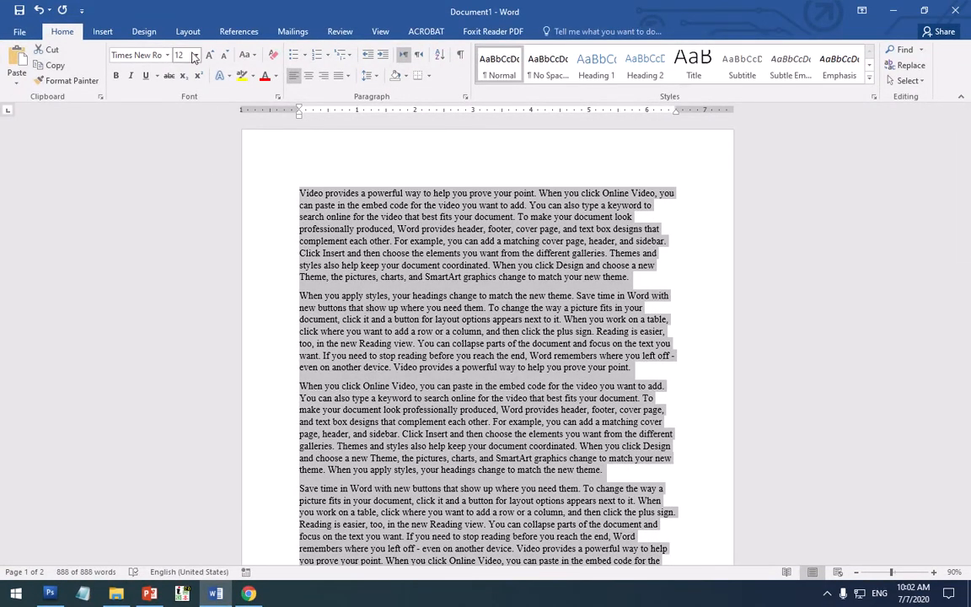
- Justify all the sample text and set its line spacing to 2.0
left_click(347, 75)
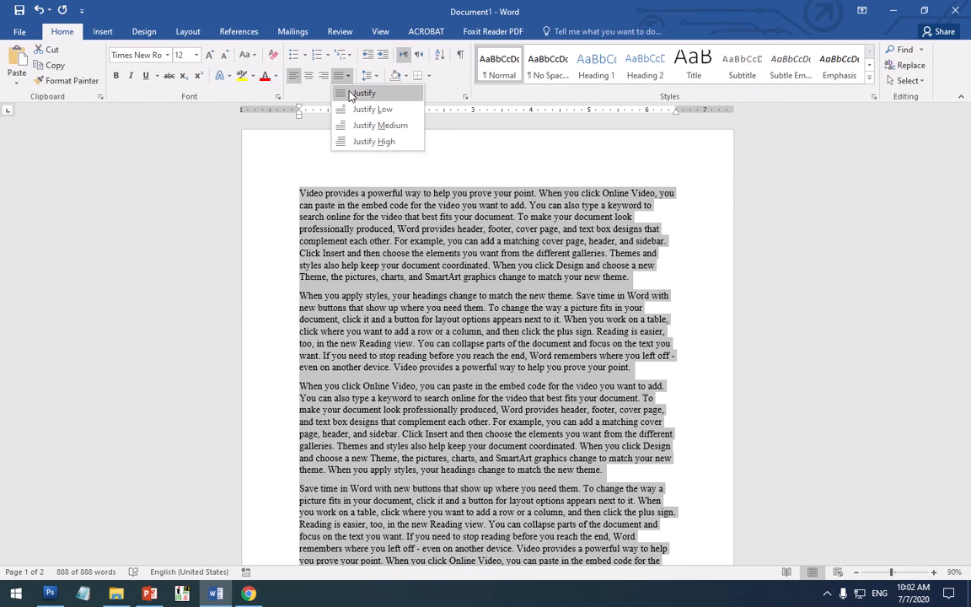
left_click(353, 93)
left_click(368, 75)
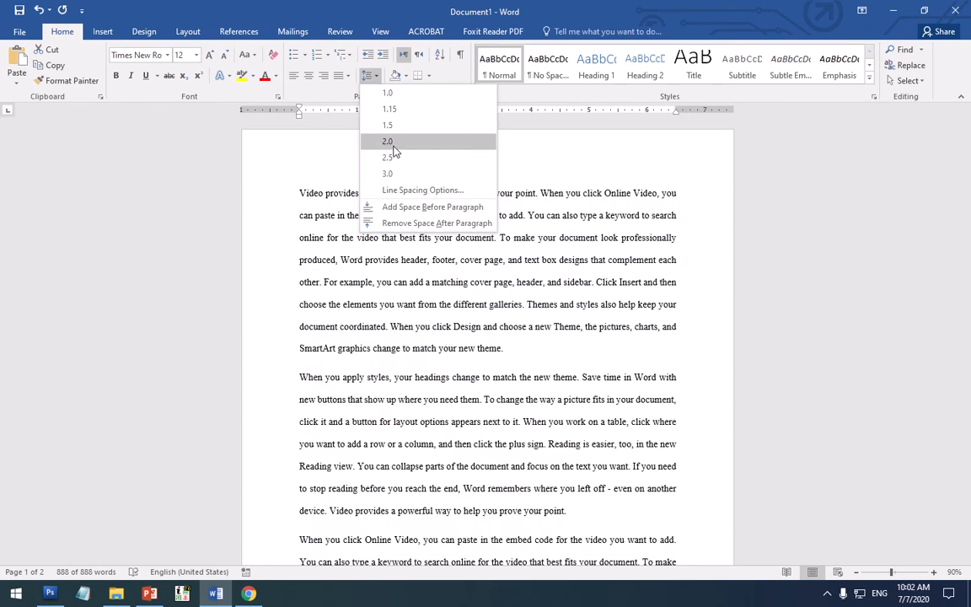
left_click(393, 145)
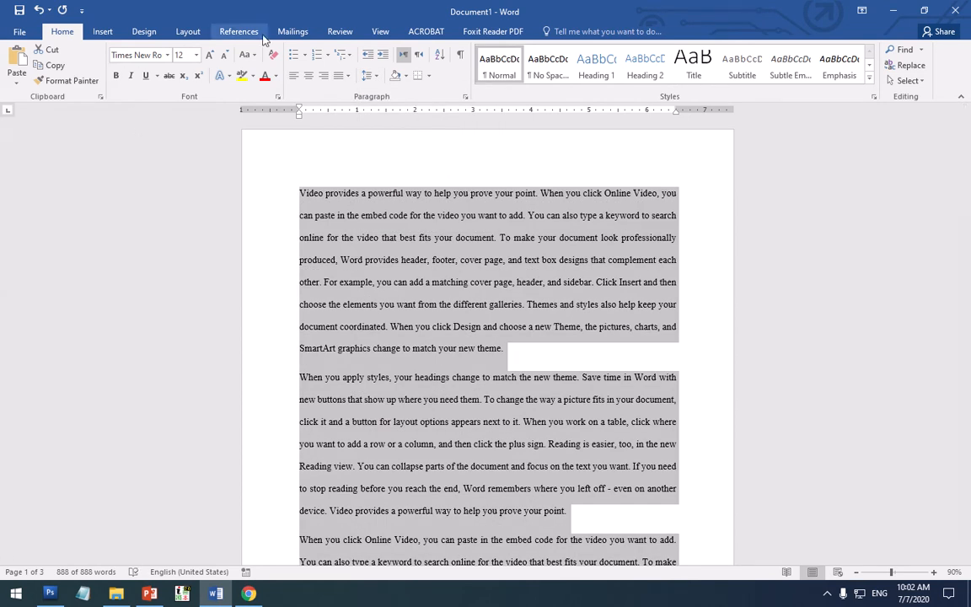
- Check the page margin presets without changing them and deselect the sample text
left_click(187, 32)
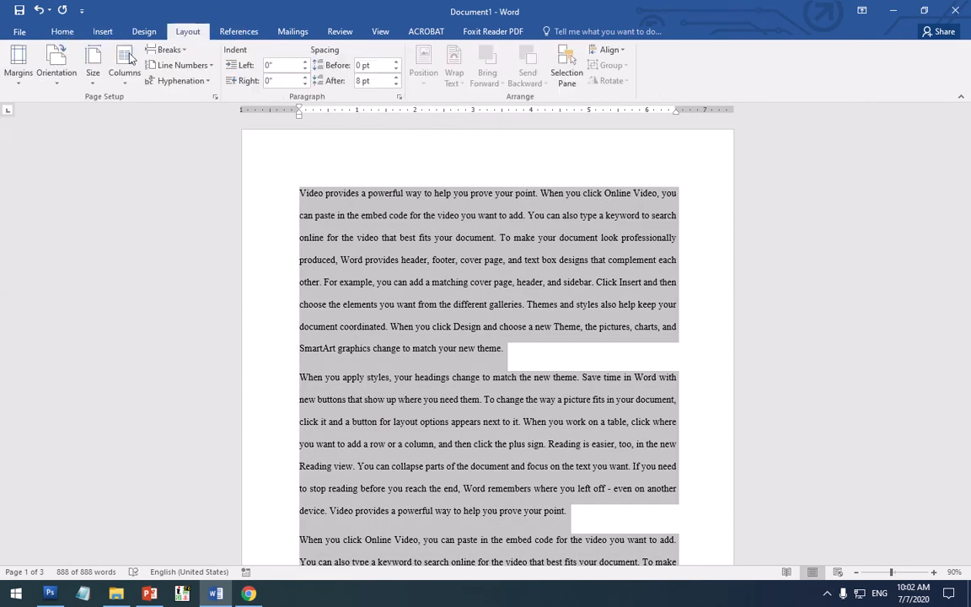
left_click(18, 68)
left_click(17, 67)
left_click(351, 193)
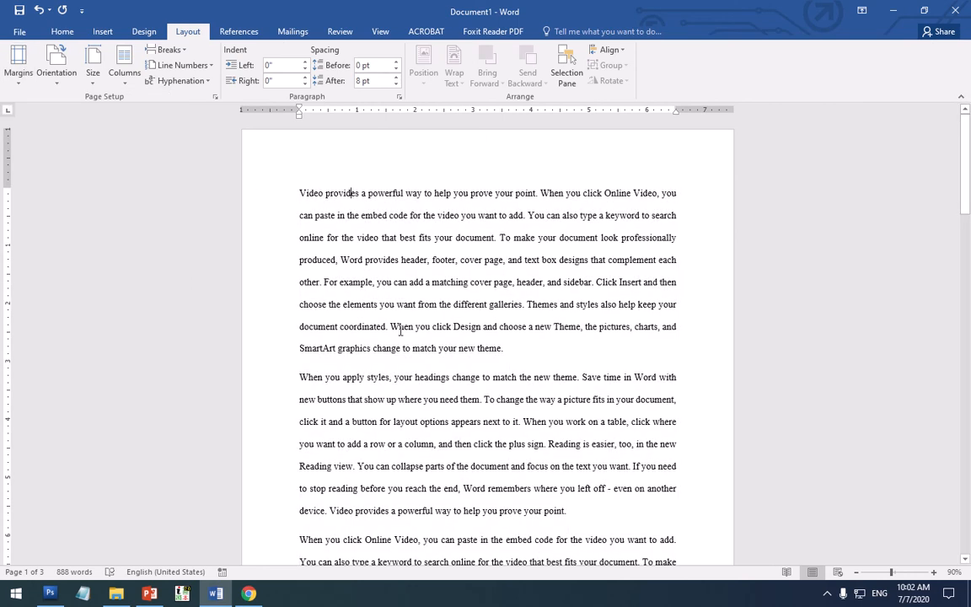
- Add the page header text "Videos Information"
double_click(368, 152)
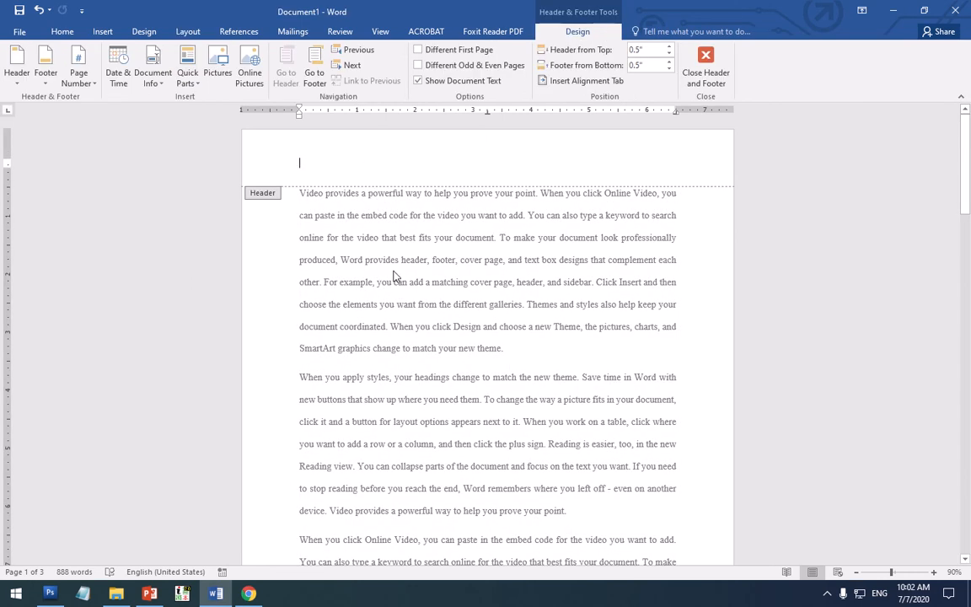
type("Videos In")
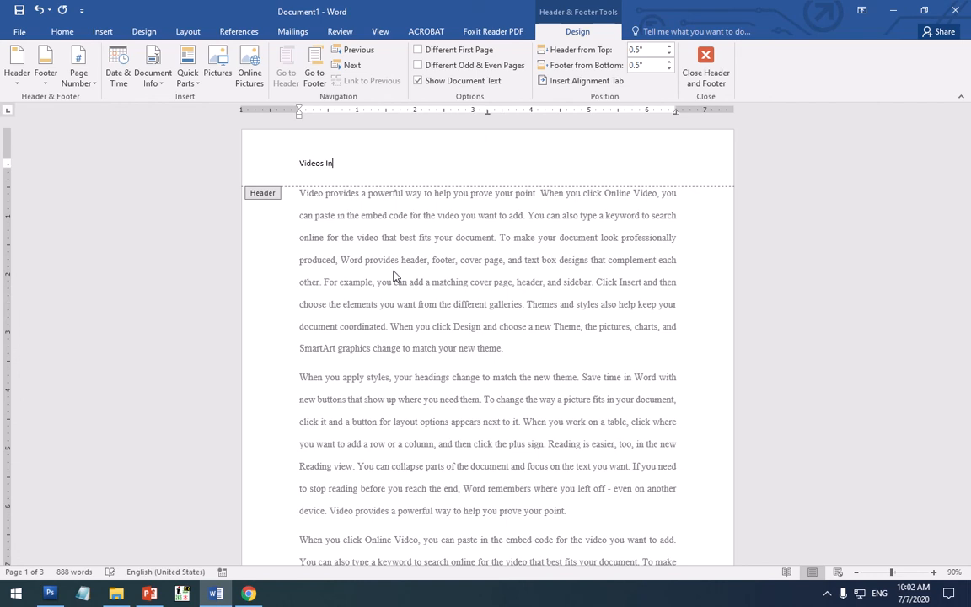
type("formation")
- Format the header text in Times New Roman, size 12
key("ctrl+a")
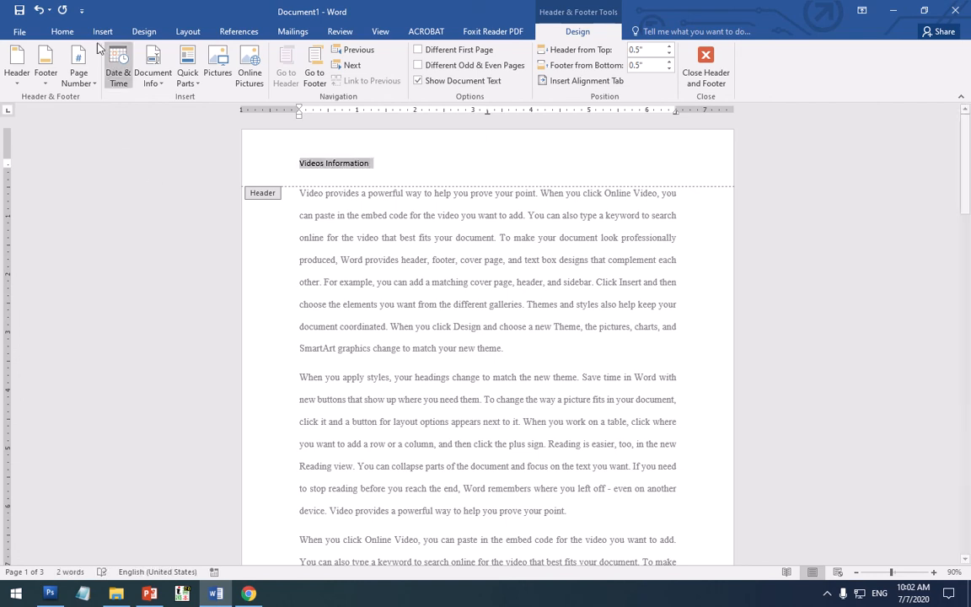
left_click(62, 31)
left_click(150, 56)
type("Times New Roman")
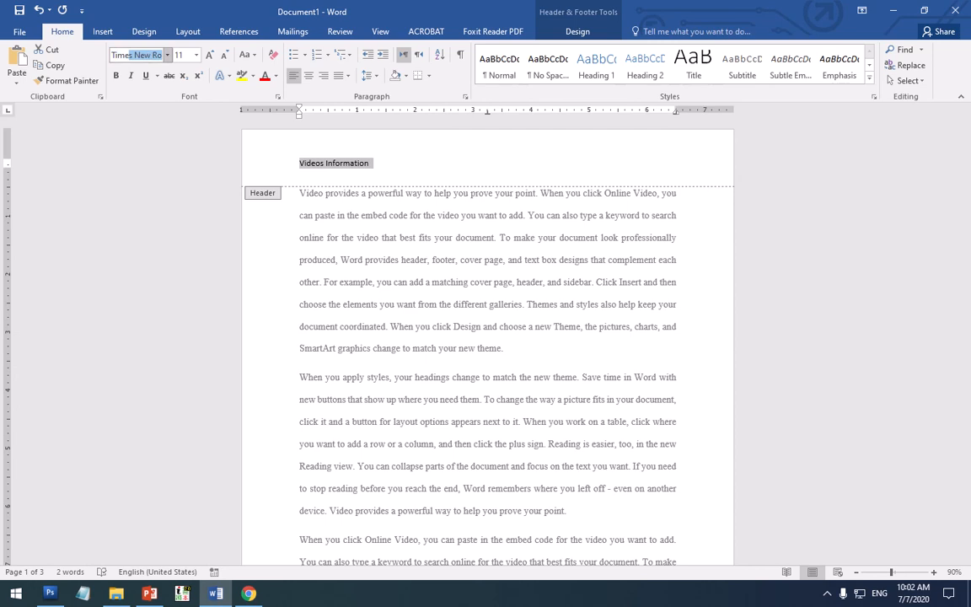
key("Return")
left_click(196, 55)
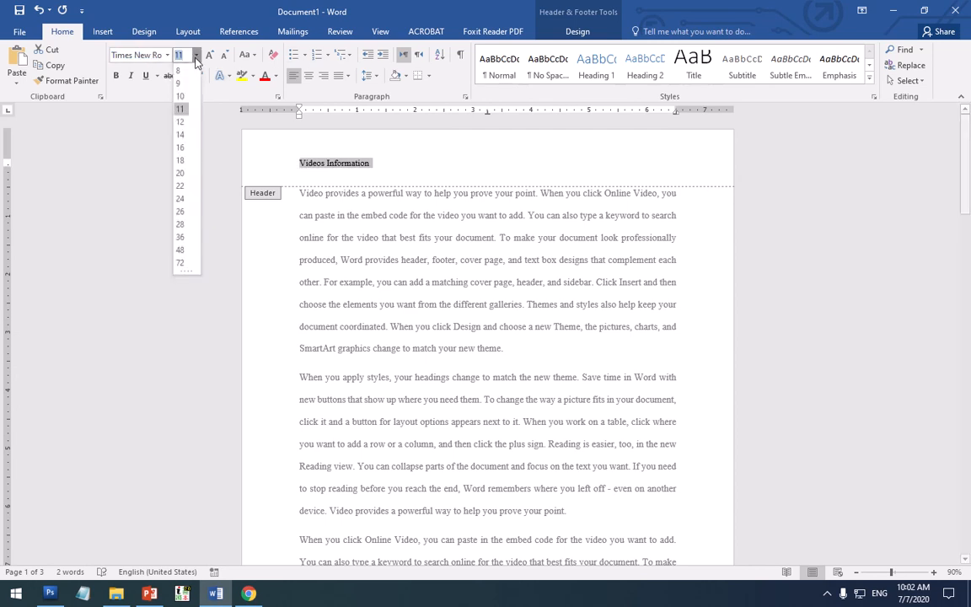
left_click(179, 135)
left_click(411, 175)
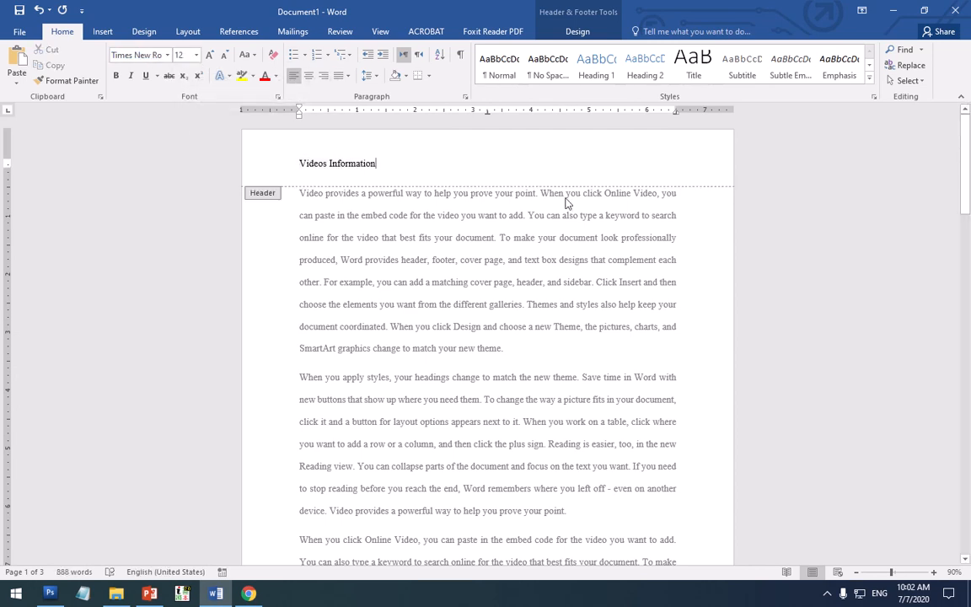
key("Tab")
key("Tab")
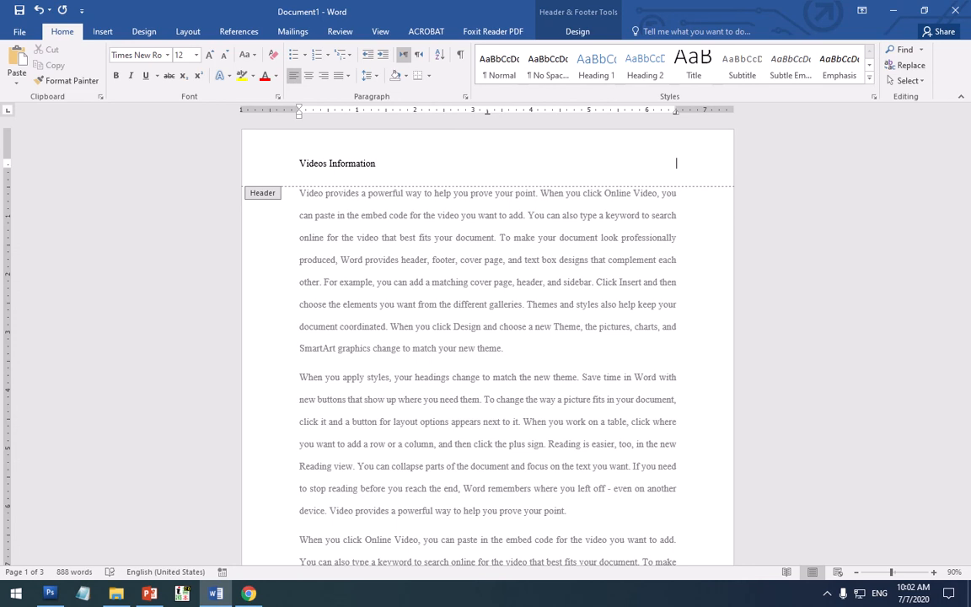
key("ctrl+a")
key("Delete")
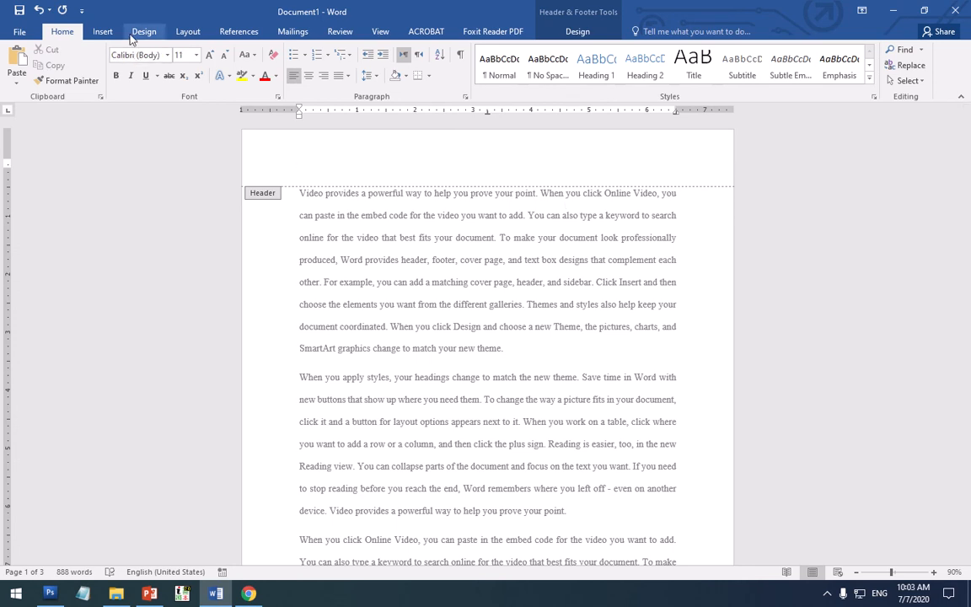
key("ctrl+z")
left_click(520, 164)
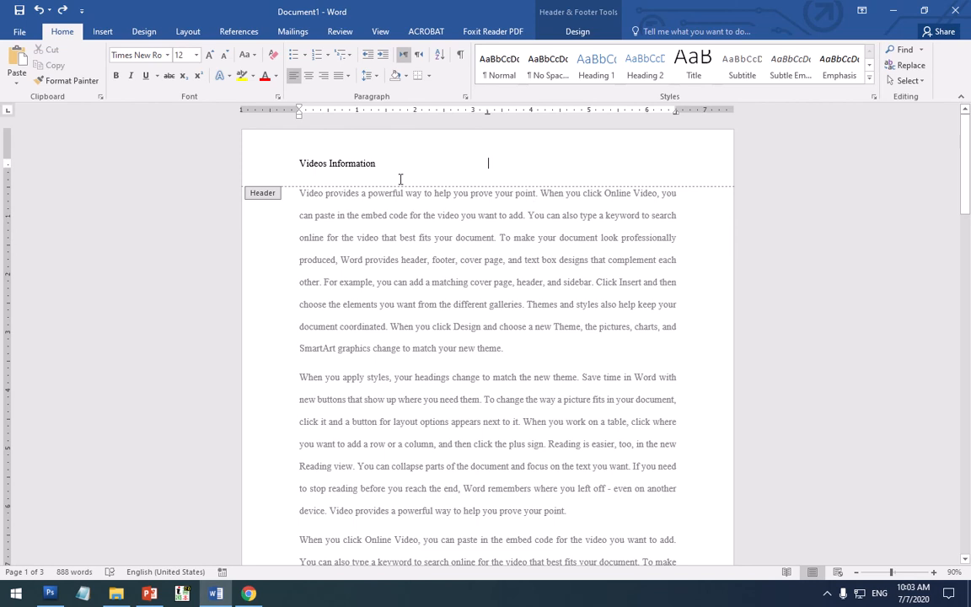
- Insert the built-in Whisp footer for page numbering and return to the body text
scroll(401, 250, "down", 8)
left_click(510, 393)
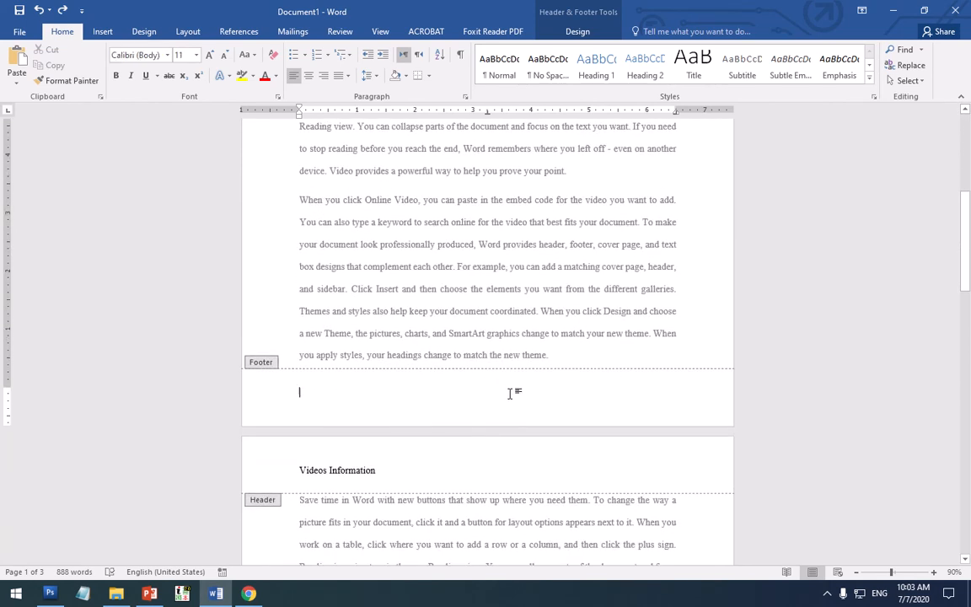
left_click(100, 33)
left_click(632, 64)
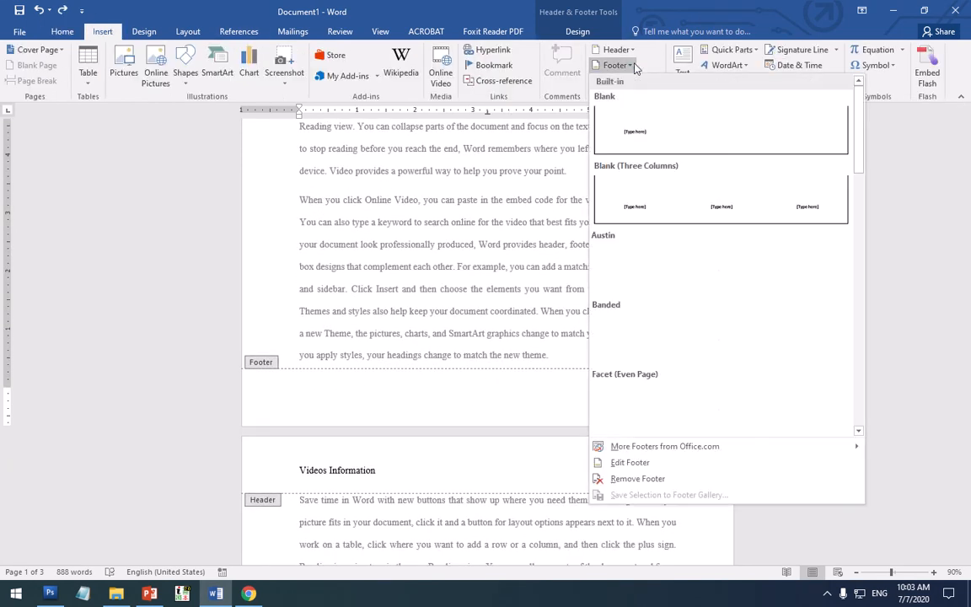
scroll(750, 238, "down", 3)
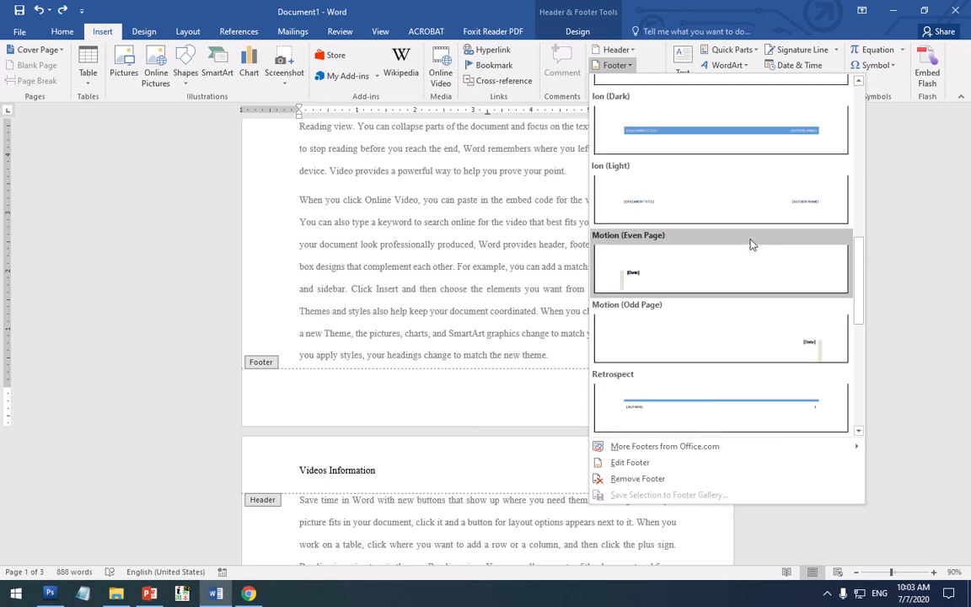
scroll(763, 299, "down", 2)
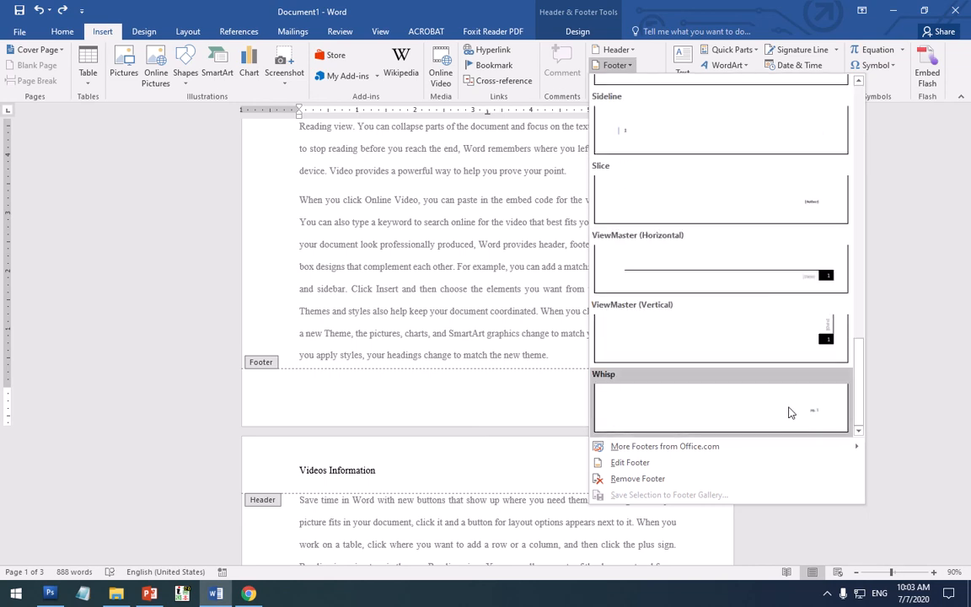
left_click(729, 407)
double_click(582, 310)
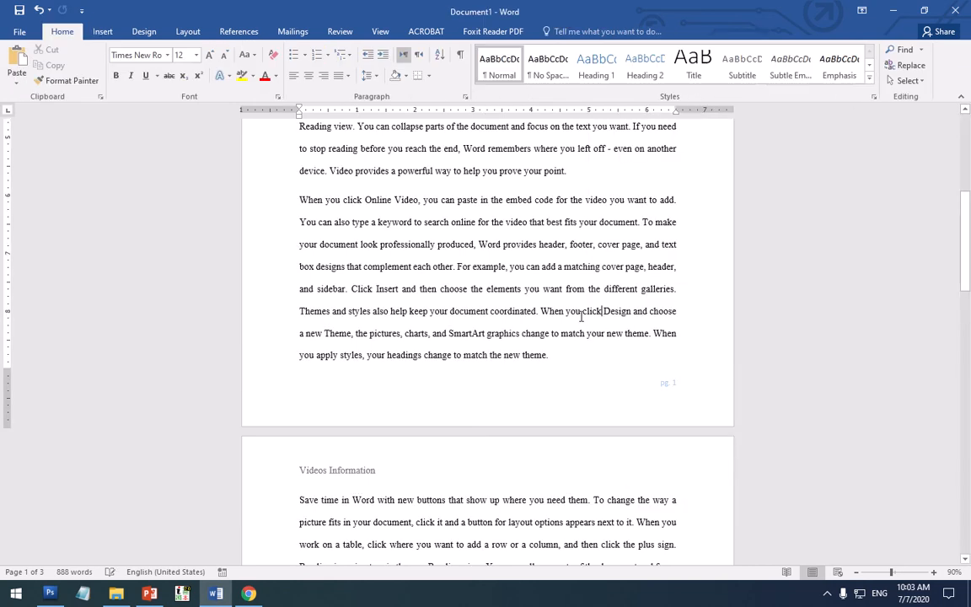
- Look through all the pages to check the header, the page numbers and the text formatting
scroll(569, 310, "up", 5)
scroll(563, 316, "down", 15)
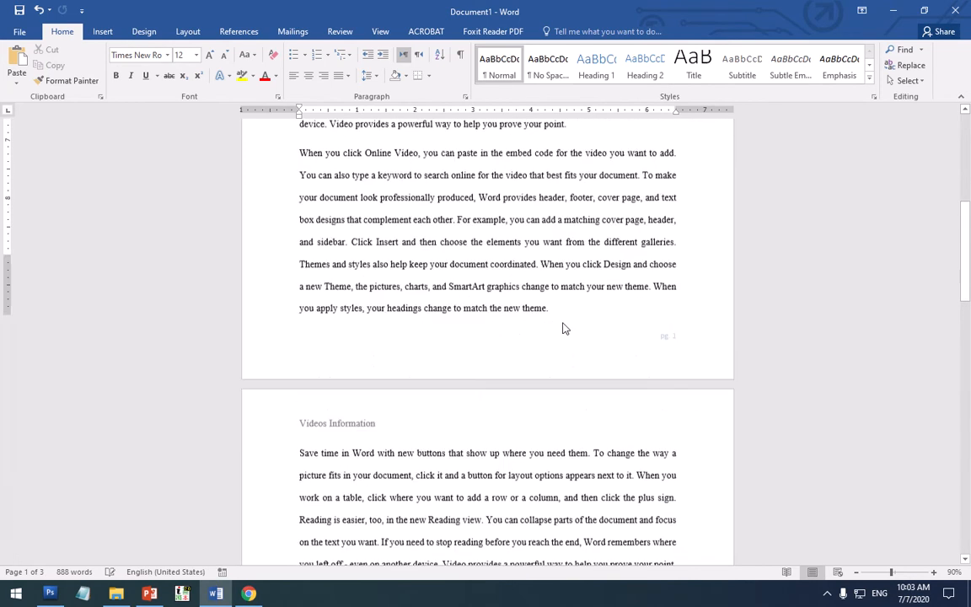
scroll(567, 325, "down", 5)
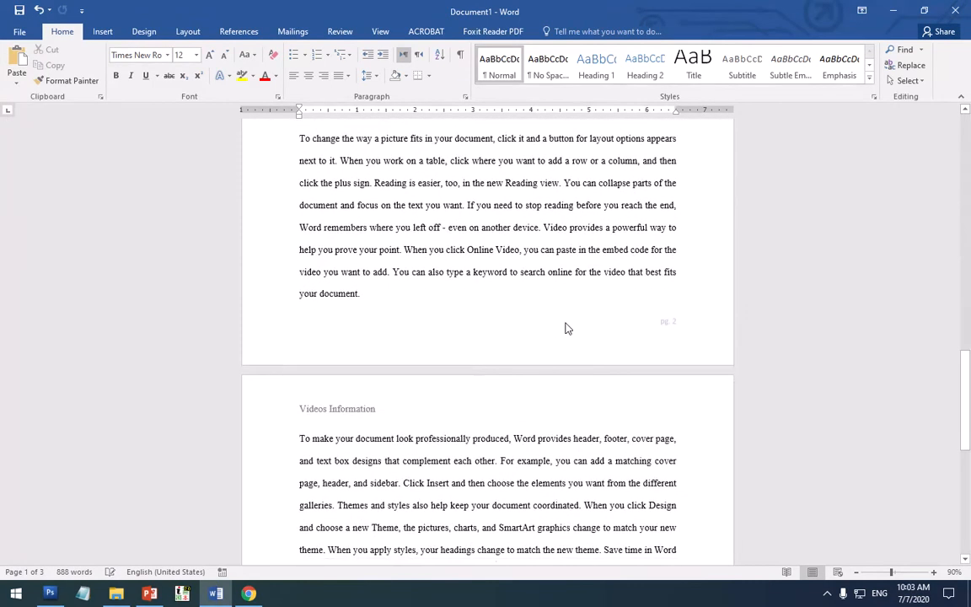
scroll(563, 510, "down", 10)
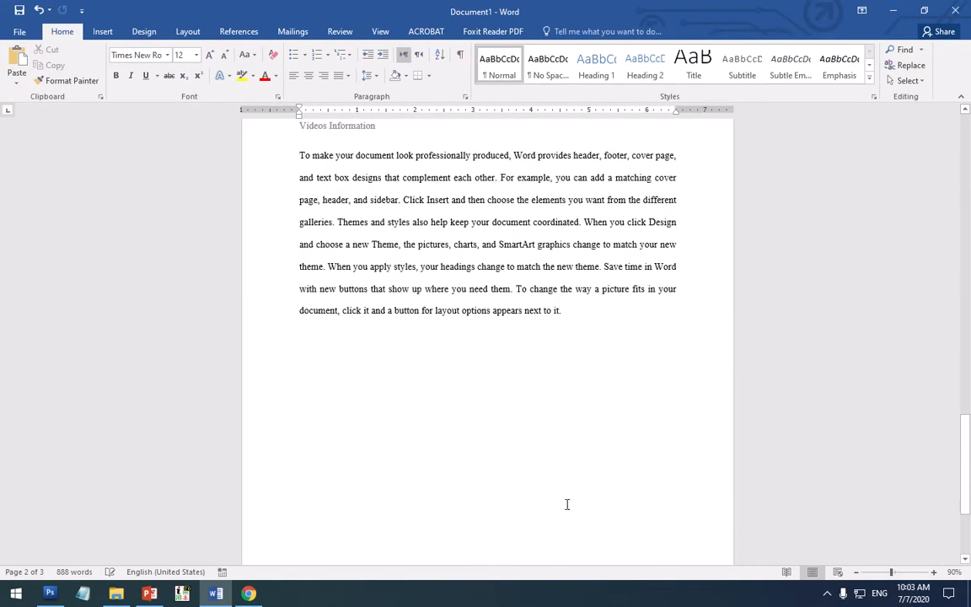
scroll(574, 516, "up", 12)
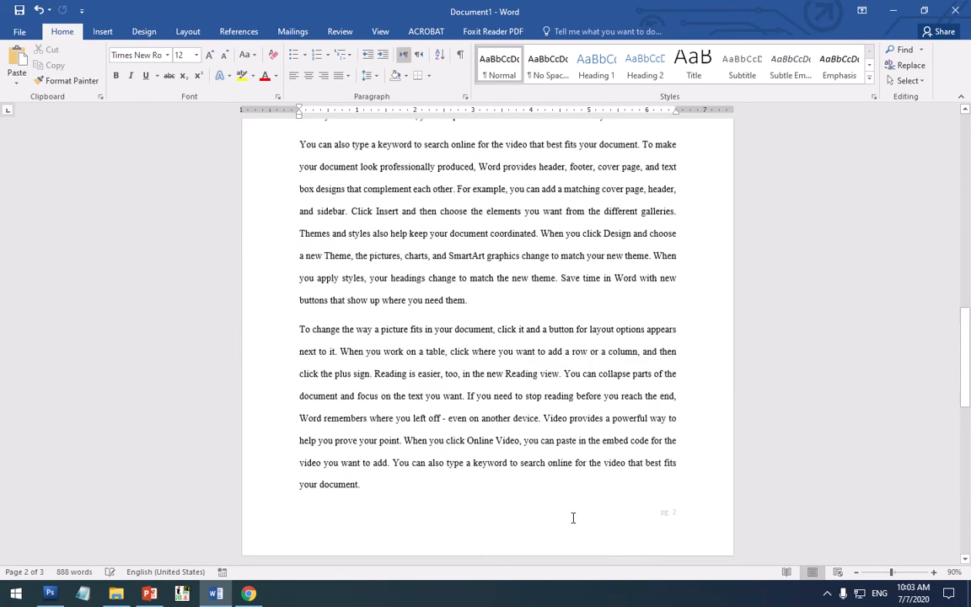
scroll(568, 512, "up", 12)
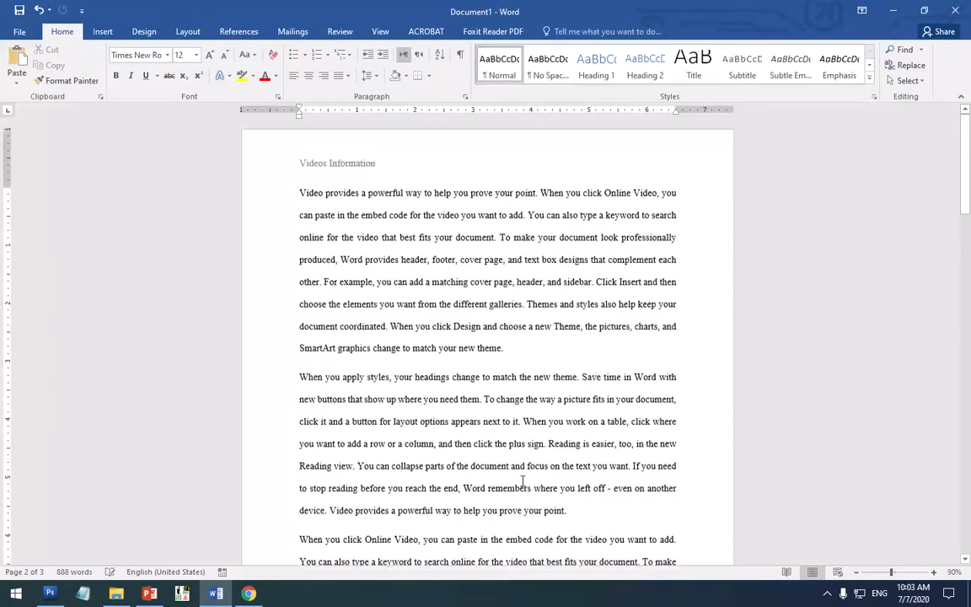
- Add the heading "Computer Inforamtion Technology" on its own line above the first paragraph and make it bold
scroll(526, 485, "down", 12)
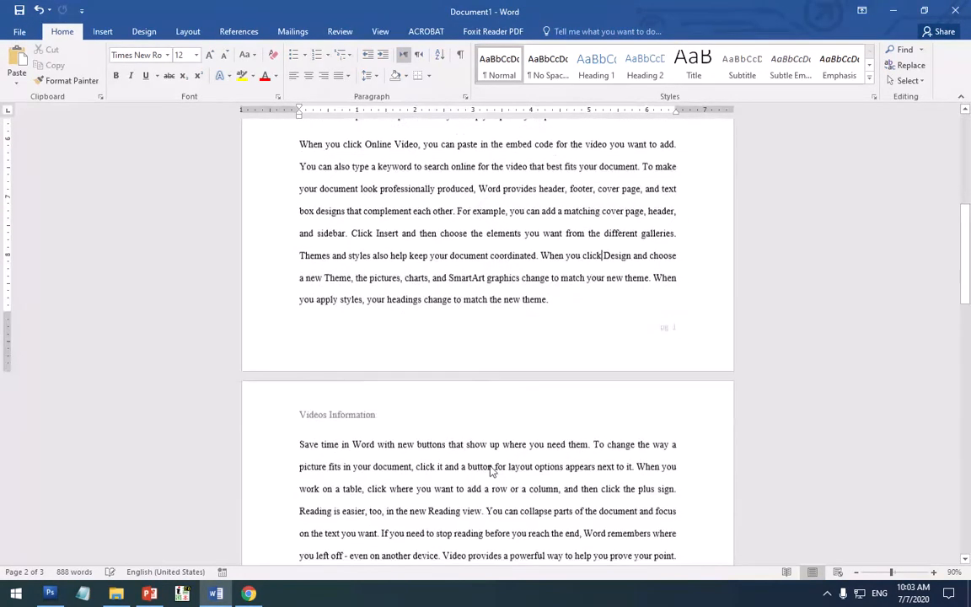
scroll(491, 465, "up", 14)
scroll(490, 465, "up", 1)
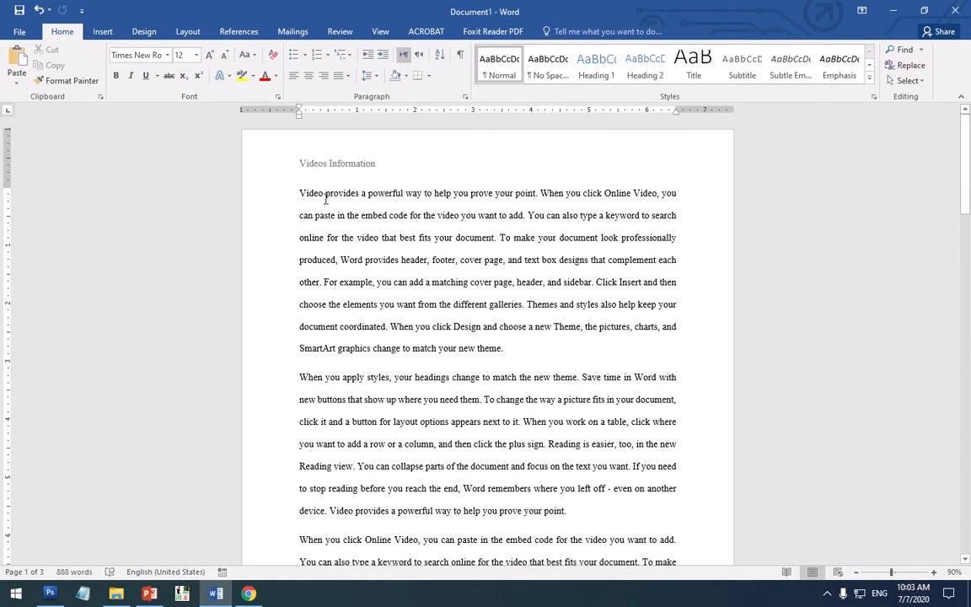
key("Return")
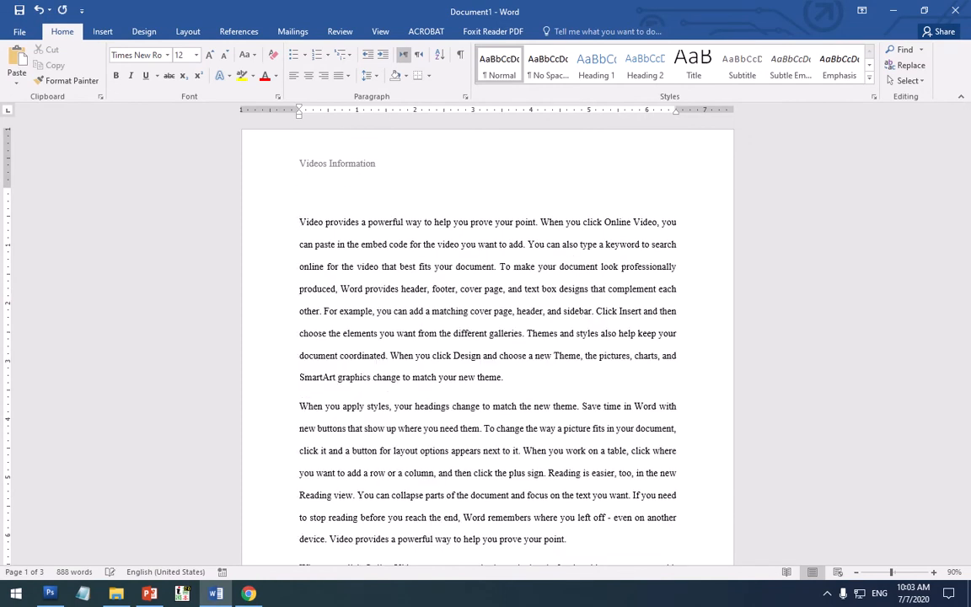
key("Return")
key("Up")
type("Computer ")
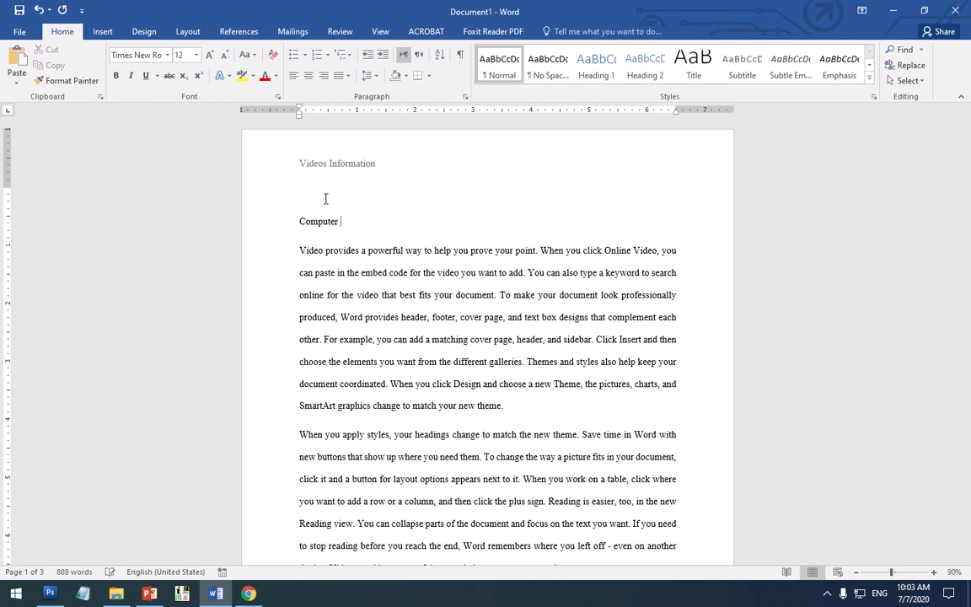
type("Inforamtion Technology")
key("shift+Home")
key("ctrl+b")
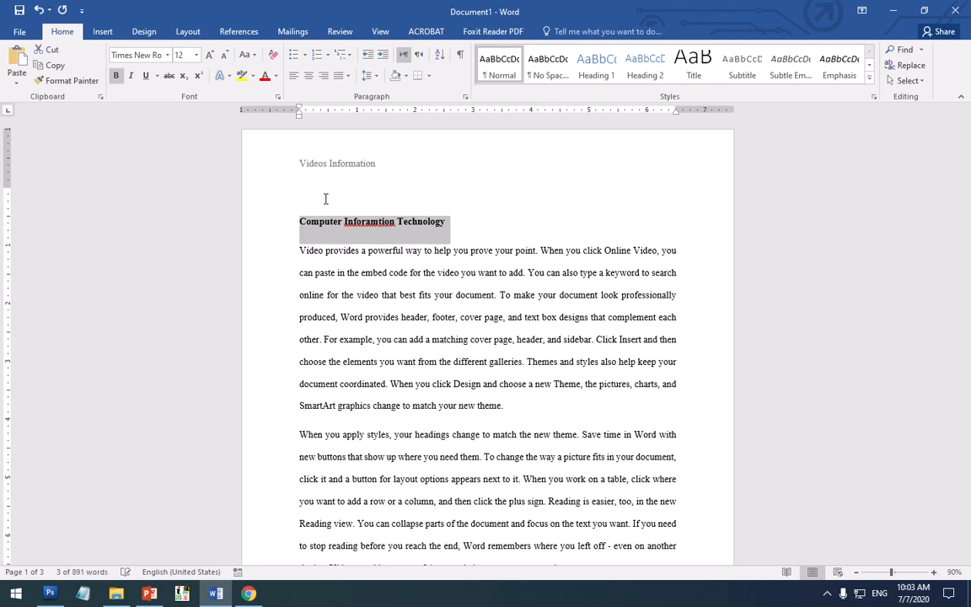
- Correct the heading's misspelled word to "Information" and indent the first line of the paragraph below it
left_click(371, 221)
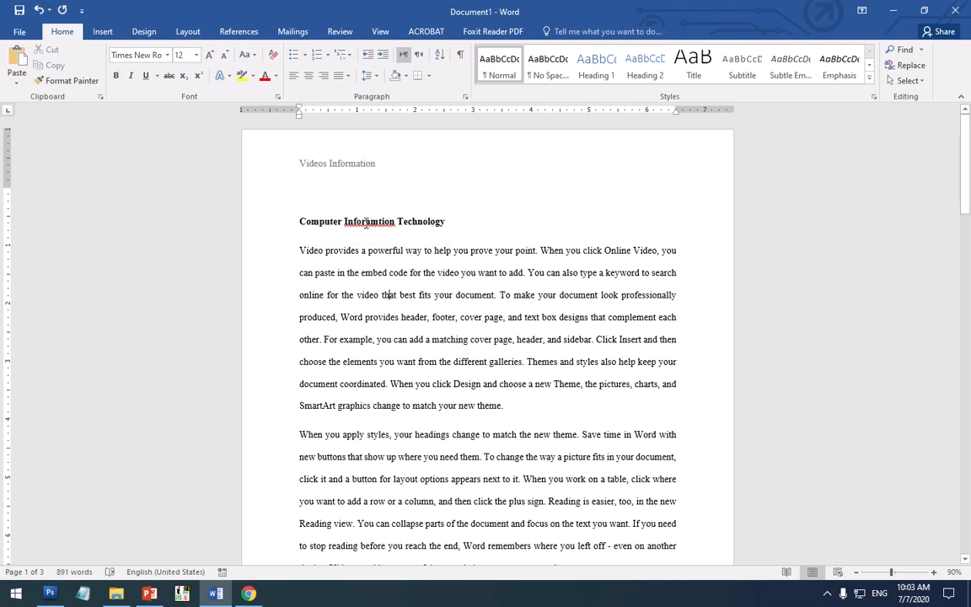
right_click(381, 223)
left_click(424, 234)
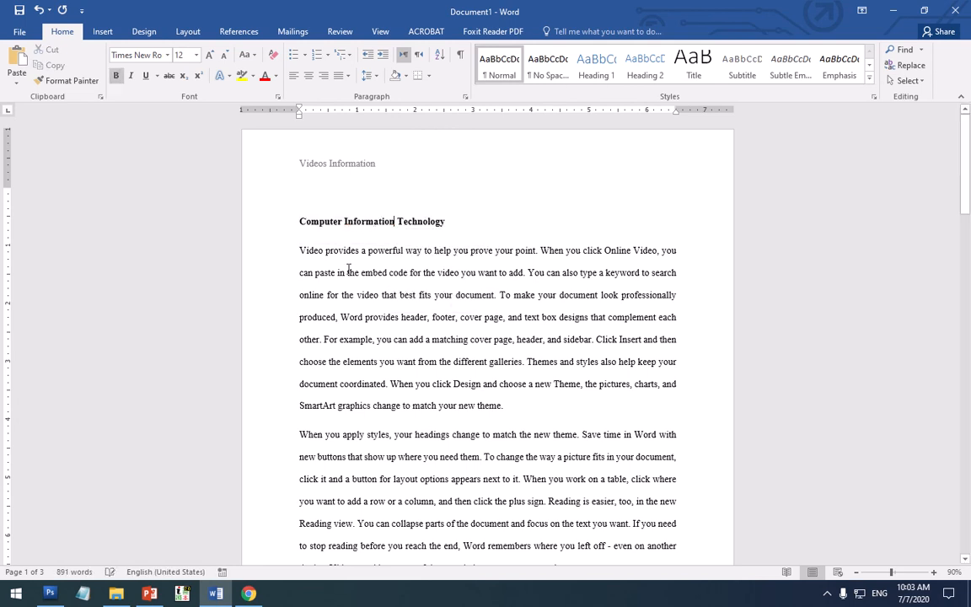
left_click(301, 252)
key("Tab")
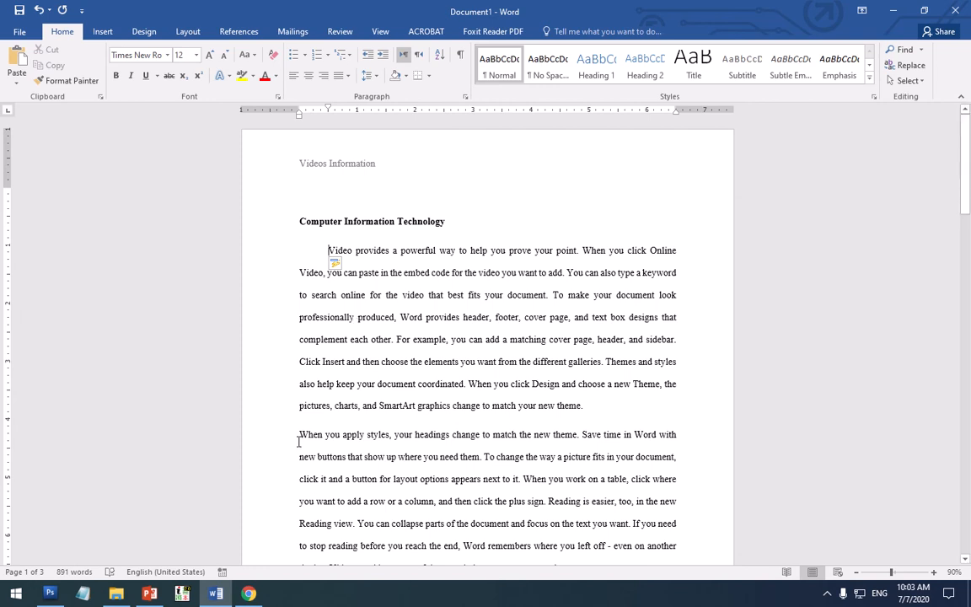
- Look through the remaining paragraphs and pages to examine their layout, header and page numbers
scroll(352, 434, "down", 3)
scroll(392, 436, "up", 2)
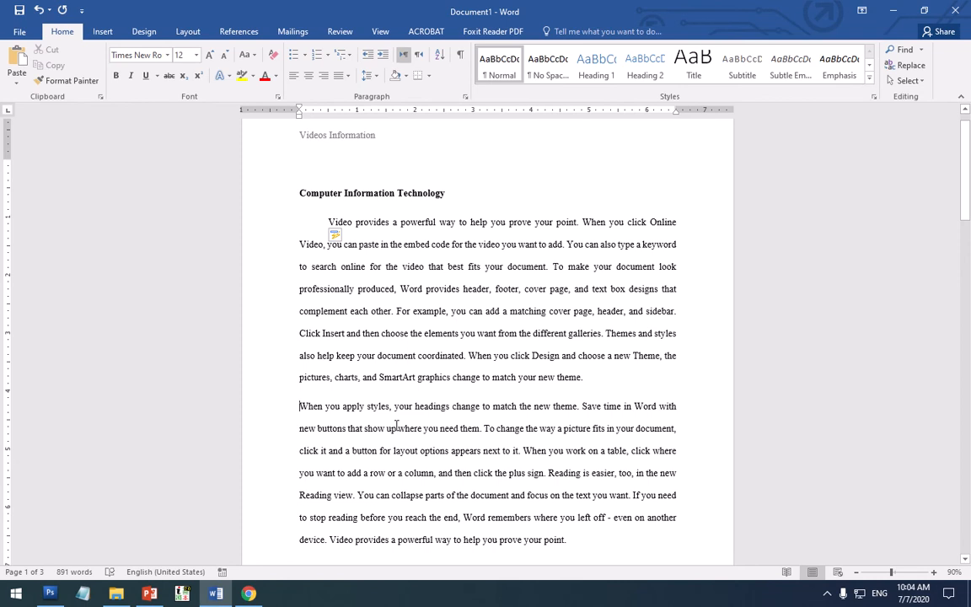
scroll(487, 377, "down", 15)
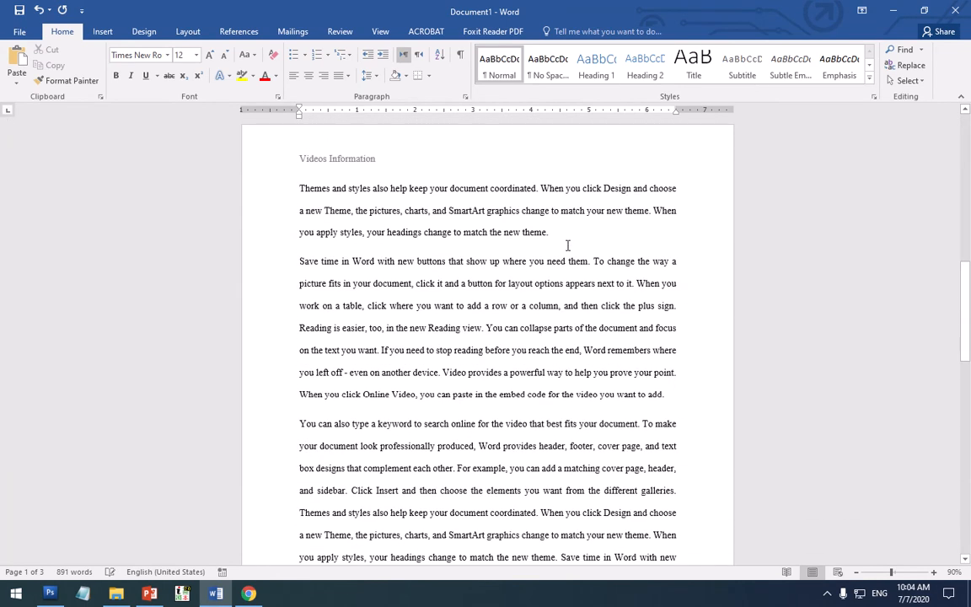
scroll(608, 374, "down", 4)
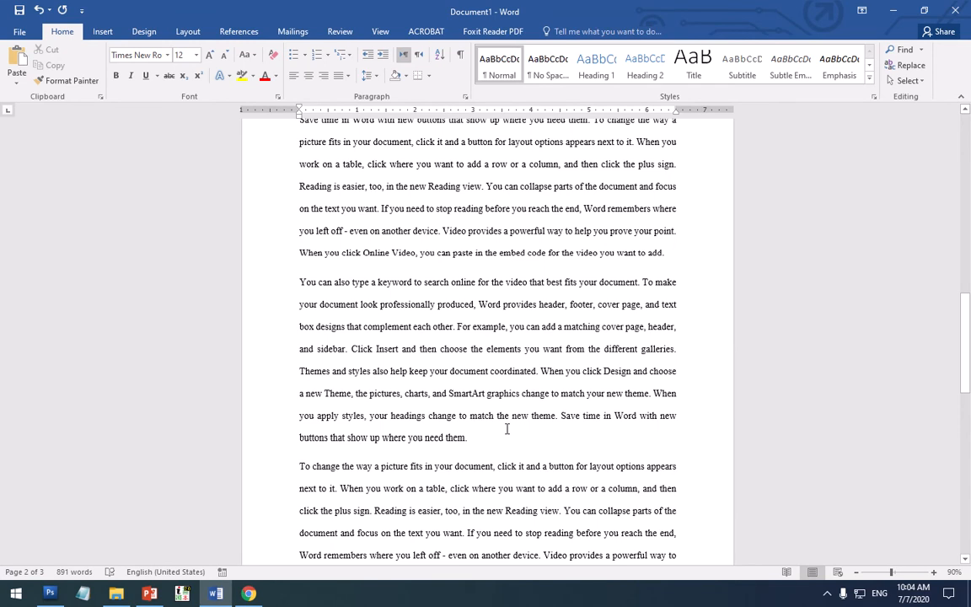
scroll(507, 429, "down", 9)
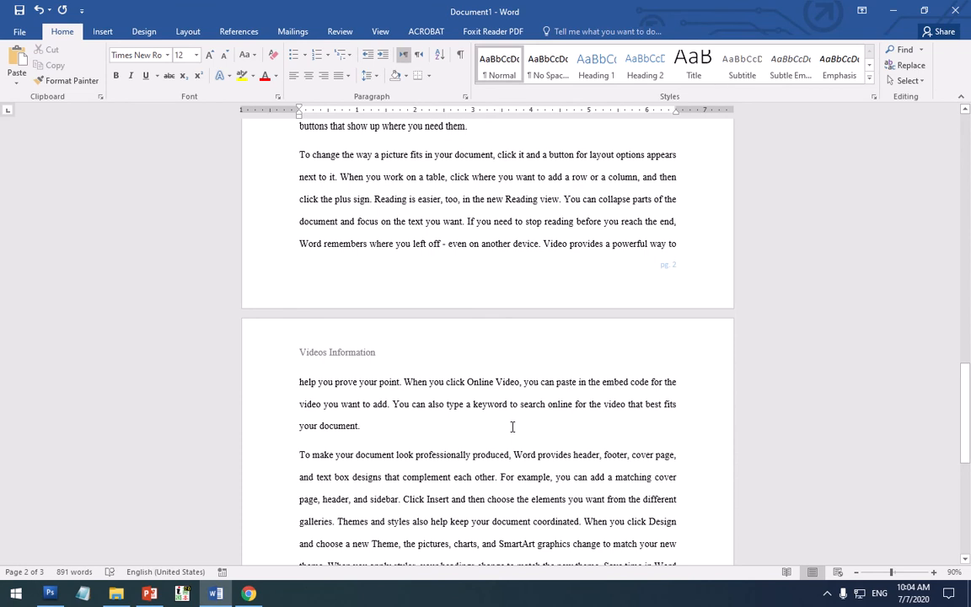
scroll(511, 427, "down", 3)
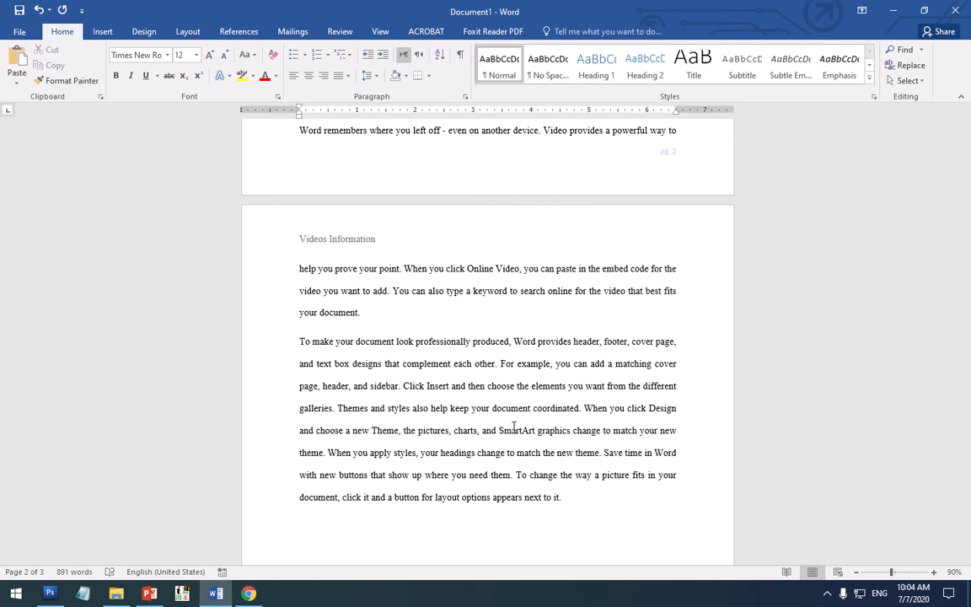
mouse_move(329, 7)
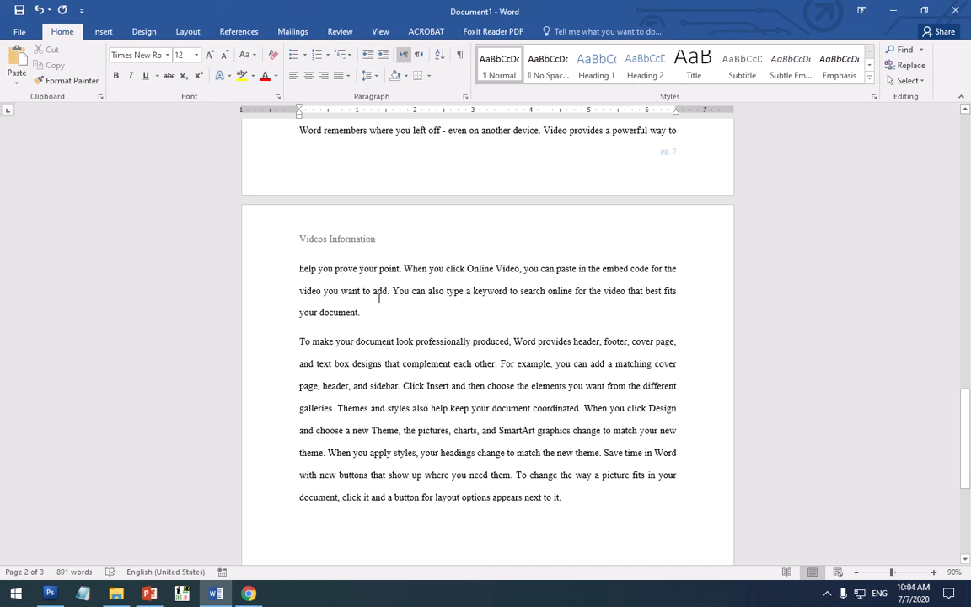
- Draw a five-point star shape about 2.26" high and 2.36" wide over the text on page 2
scroll(450, 361, "up", 10)
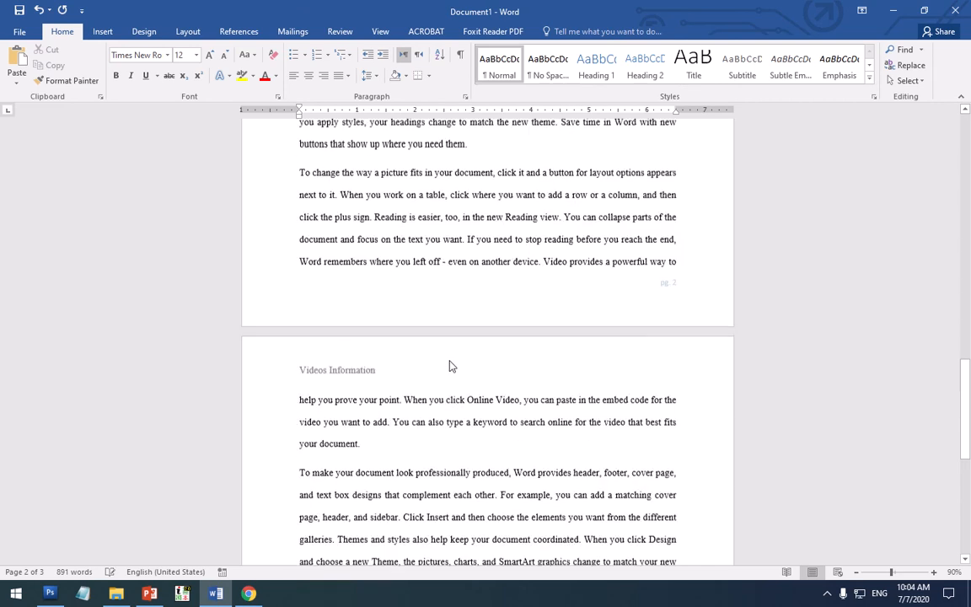
double_click(445, 265)
double_click(376, 221)
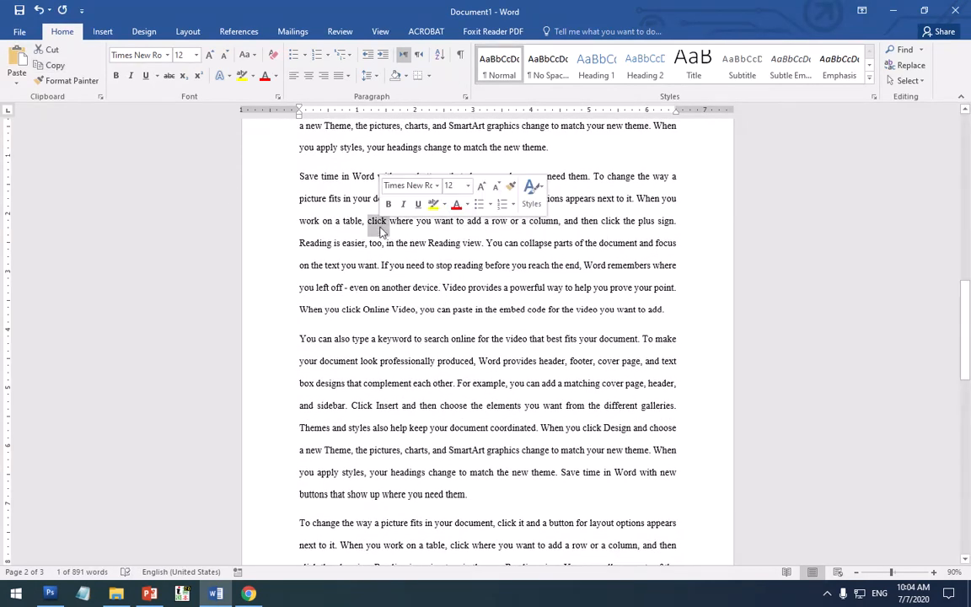
left_click(144, 31)
left_click(102, 31)
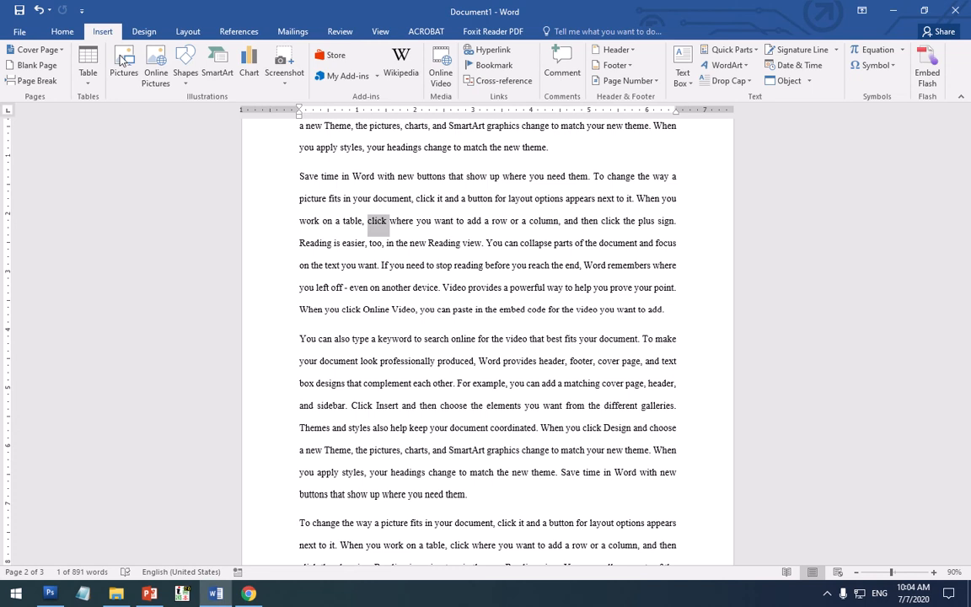
left_click(185, 64)
left_click(248, 127)
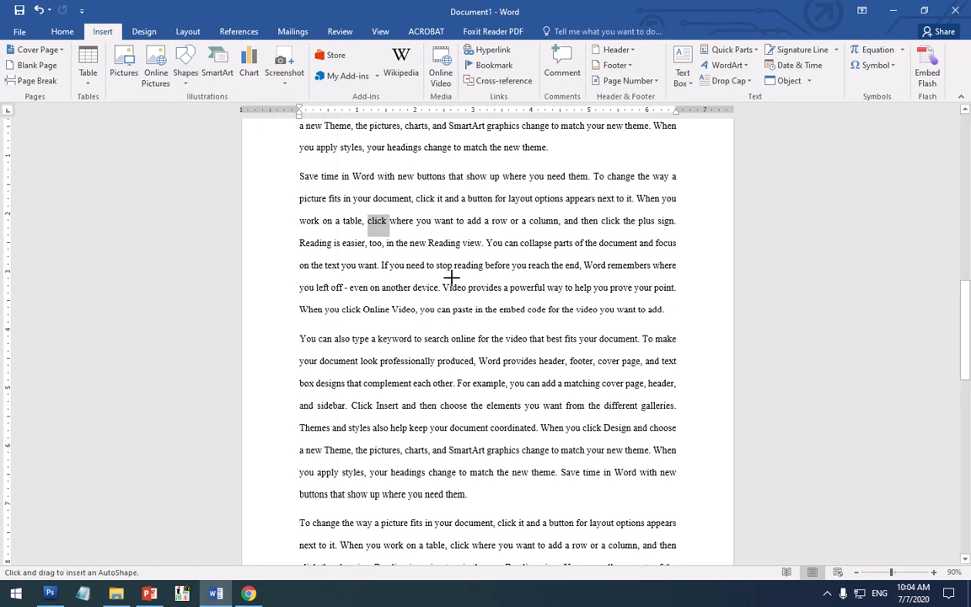
left_click_drag(451, 279, 588, 410)
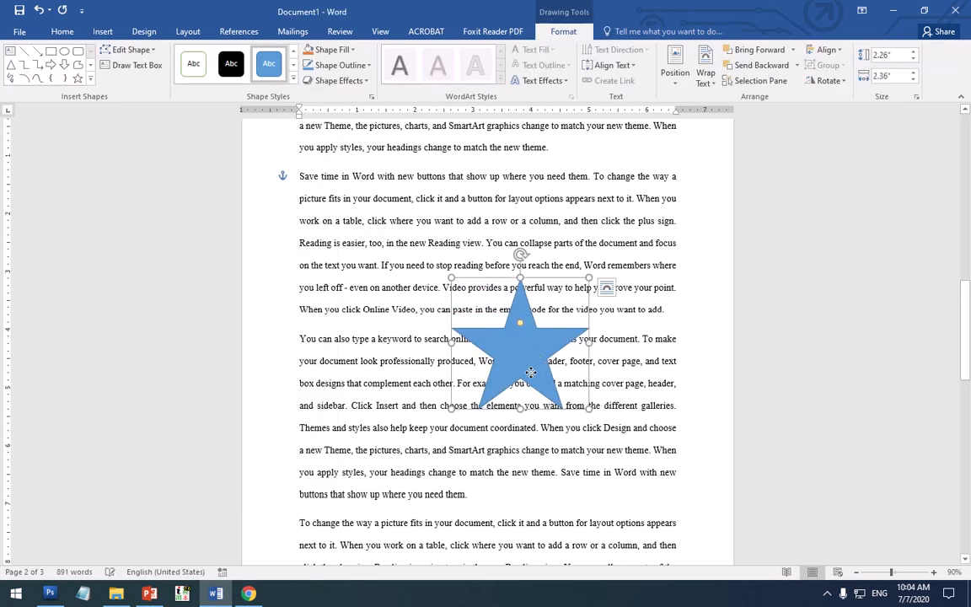
- Shrink the star to about 1.27" high and 1.33" wide and set its text wrapping to Through
left_click_drag(529, 362, 486, 414)
left_click_drag(542, 340, 483, 396)
left_click_drag(454, 432, 476, 410)
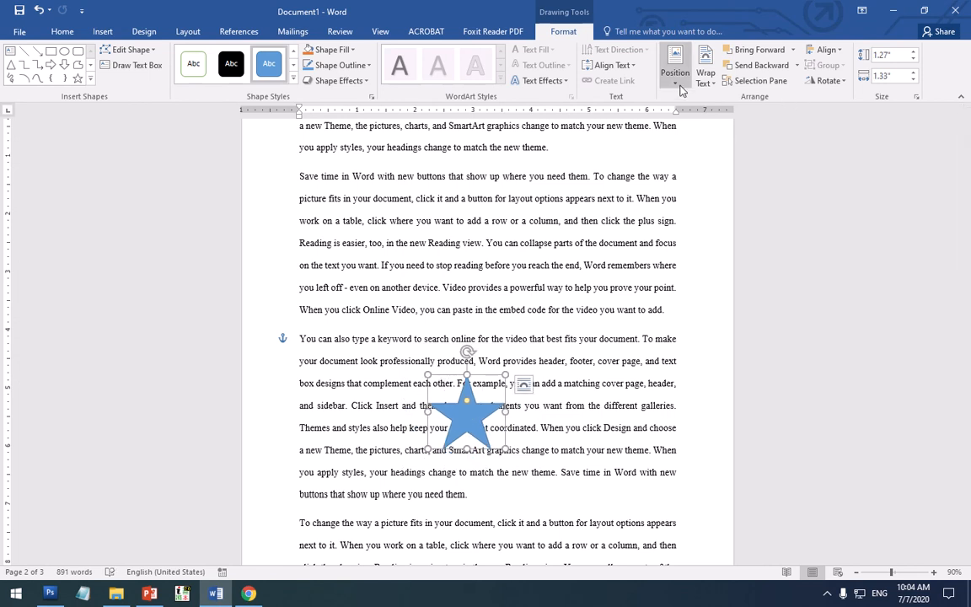
left_click(704, 82)
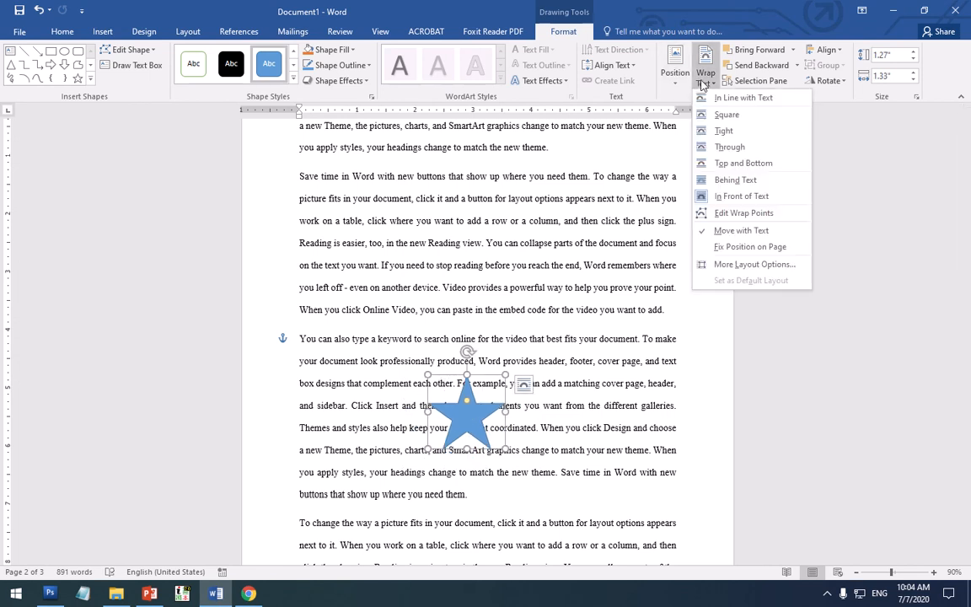
left_click(730, 148)
scroll(508, 316, "down", 2)
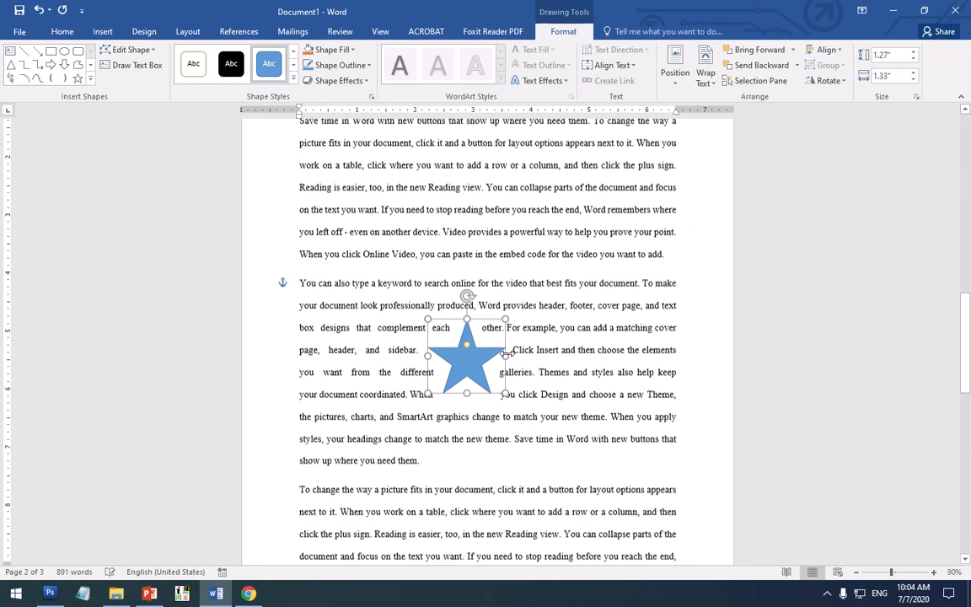
- Move the star around inside its paragraph to try the text wrapping, leaving it near the paragraph's middle
left_click_drag(504, 341, 464, 333)
left_click(553, 336)
left_click_drag(553, 336, 607, 347)
left_click_drag(606, 394, 500, 392)
scroll(500, 393, "down", 2)
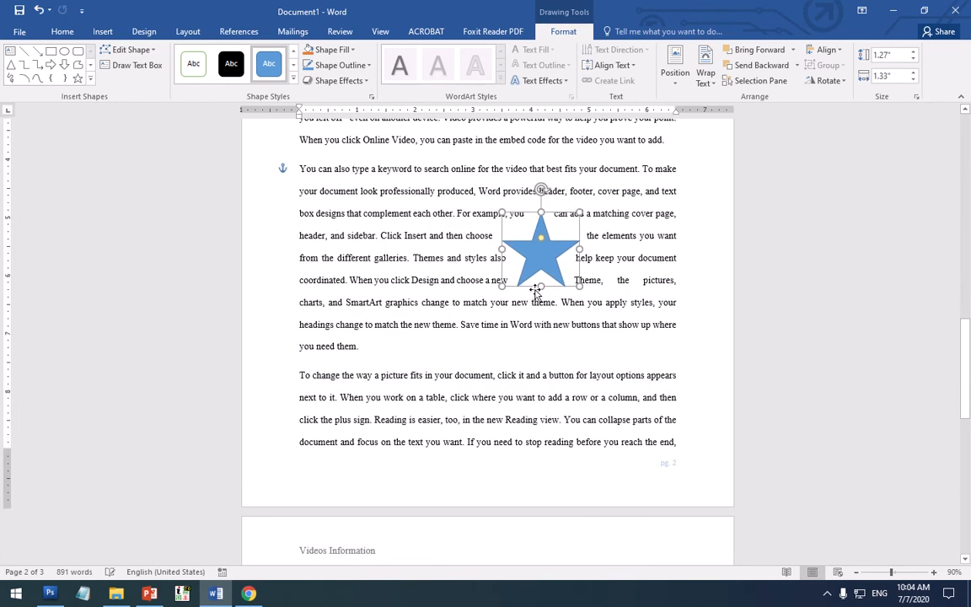
scroll(535, 288, "up", 2)
left_click_drag(537, 351, 456, 347)
scroll(455, 348, "up", 4)
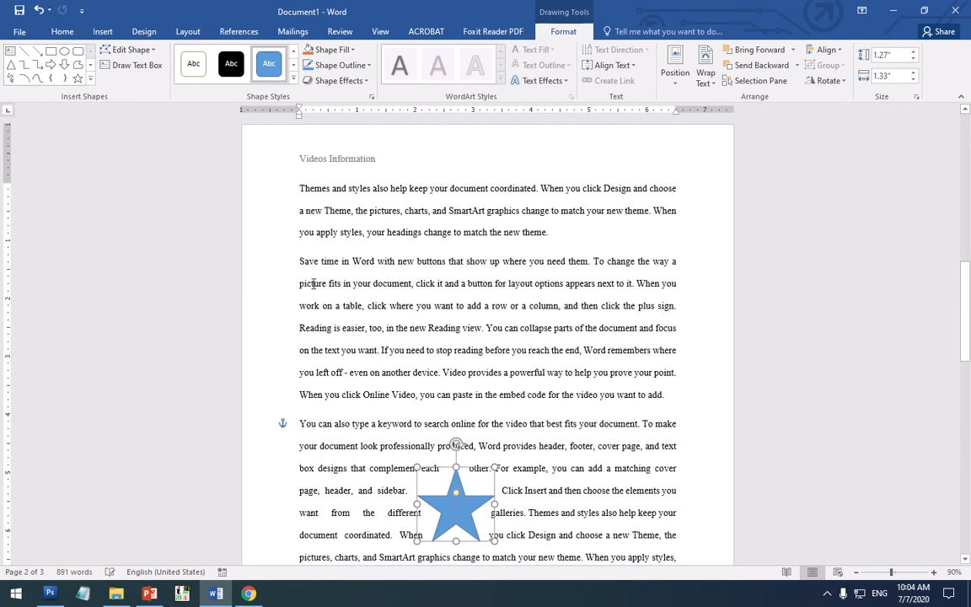
- Draw a teardrop shape about 1.34" by 1.34" over the paragraph above the star
left_click(102, 31)
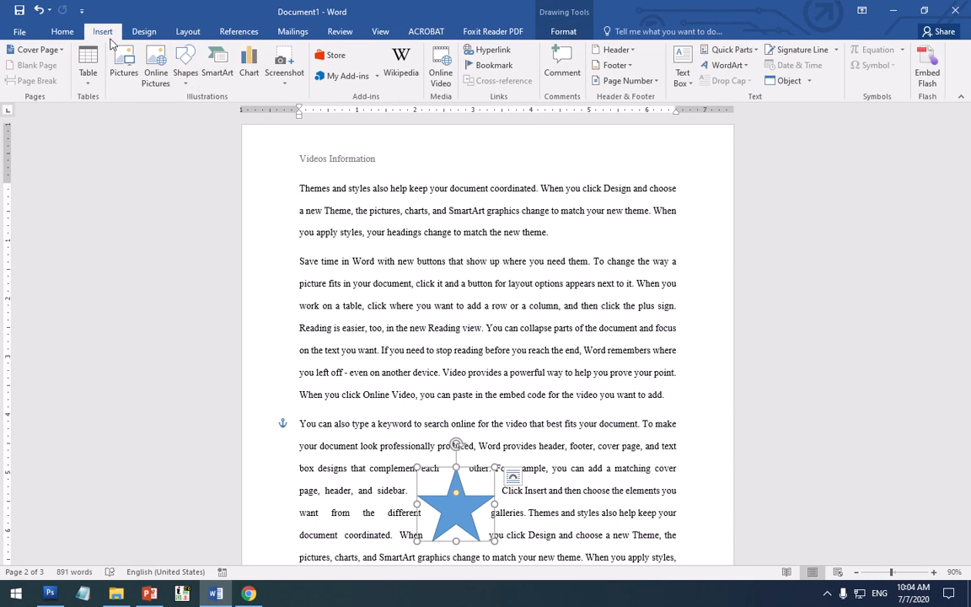
left_click(186, 71)
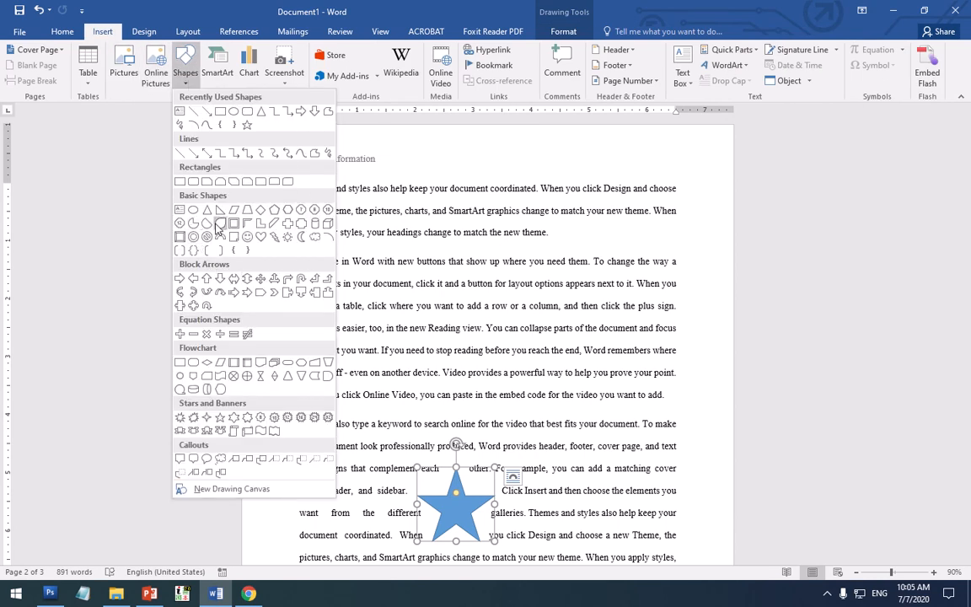
left_click(193, 237)
mouse_move(509, 328)
left_mouse_down()
mouse_move(538, 356)
mouse_move(526, 379)
left_mouse_up()
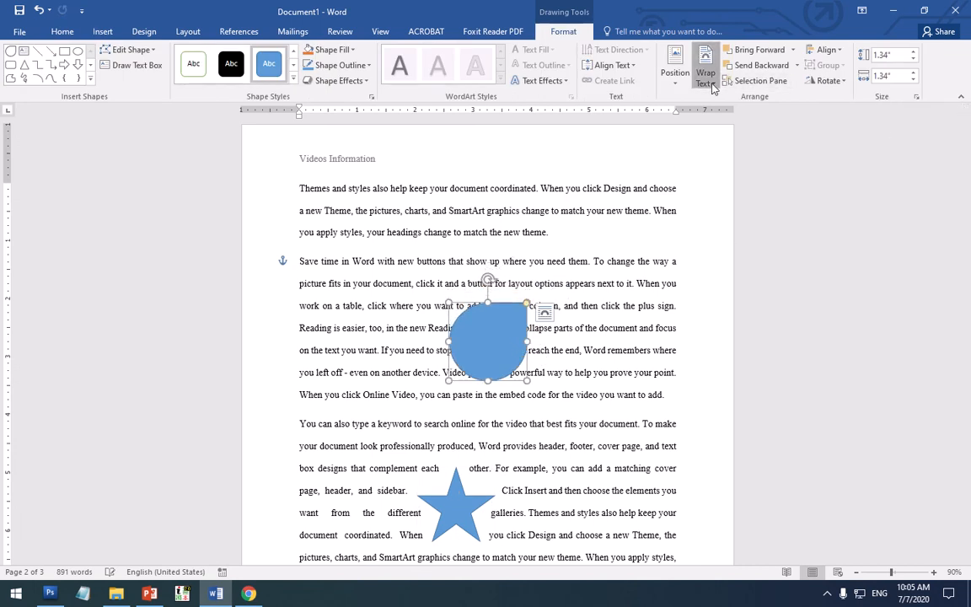
- Set the teardrop's text wrapping to Tight and deselect the shape
left_click(707, 71)
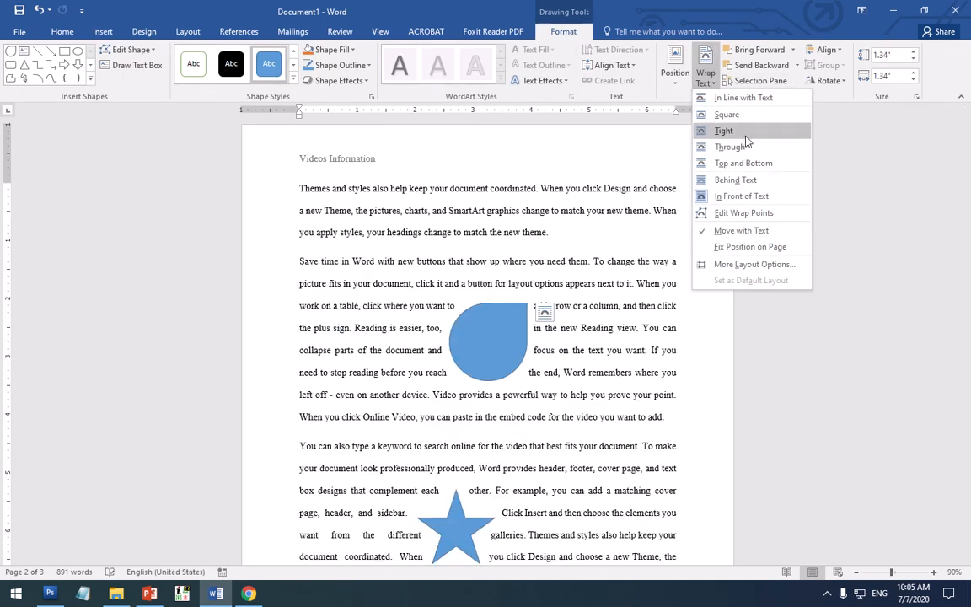
left_click(723, 131)
left_click(581, 396)
- Start a new style based on the current formatting, name it APA Style and open its detailed settings
scroll(581, 401, "down", 3)
scroll(579, 407, "down", 5)
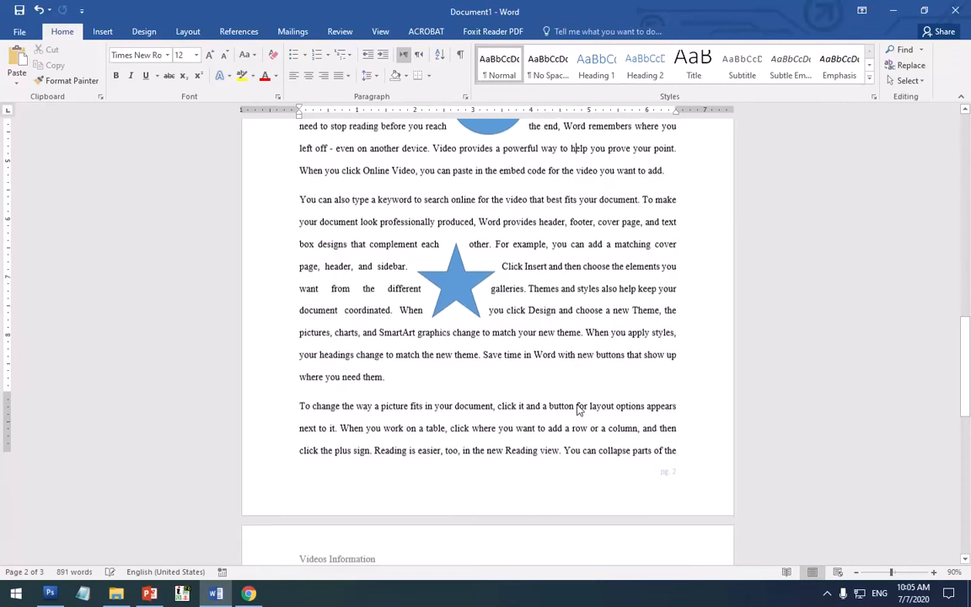
scroll(575, 410, "up", 4)
scroll(573, 410, "up", 15)
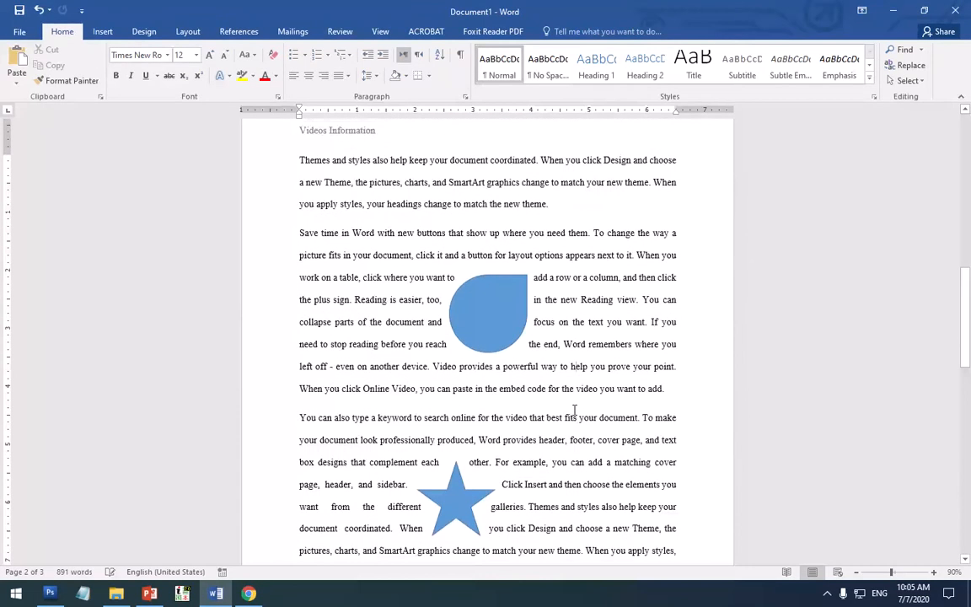
scroll(568, 411, "up", 1)
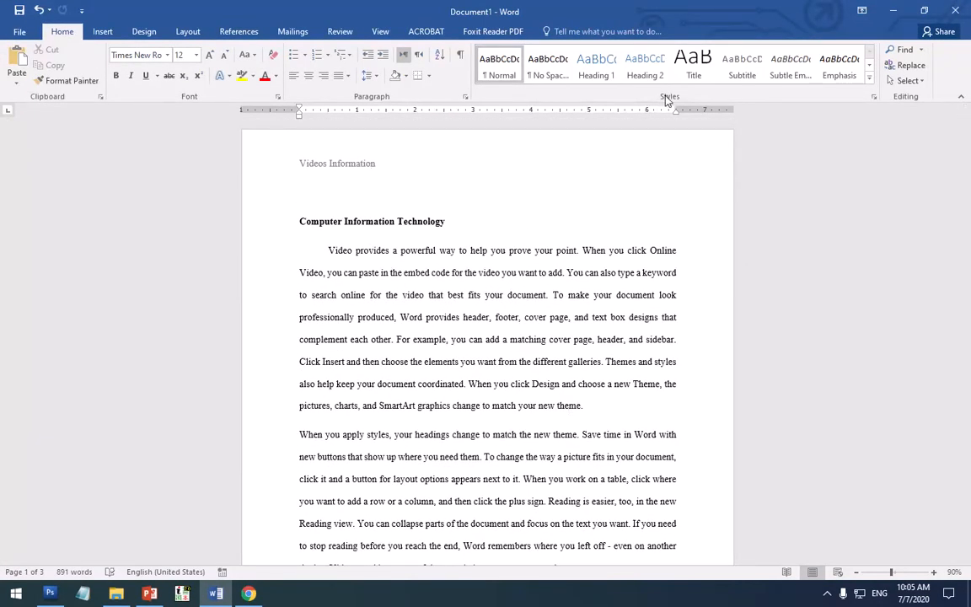
left_click(869, 77)
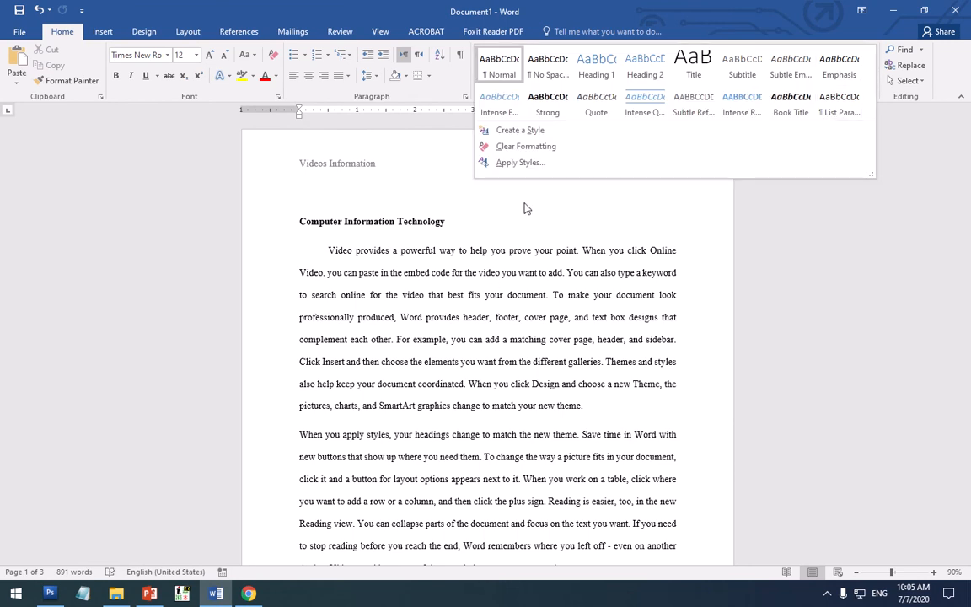
left_click(520, 130)
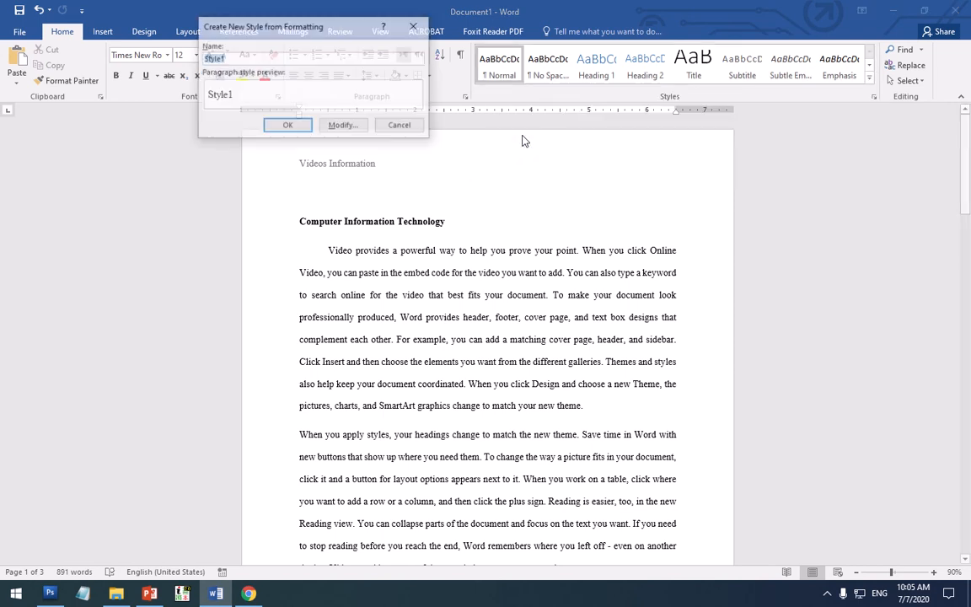
type("APA")
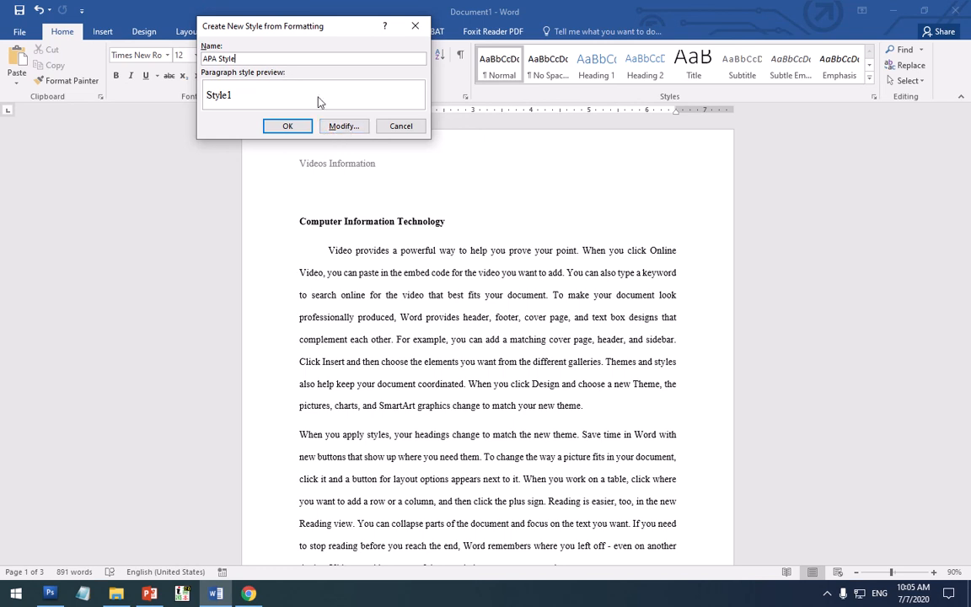
left_click(341, 125)
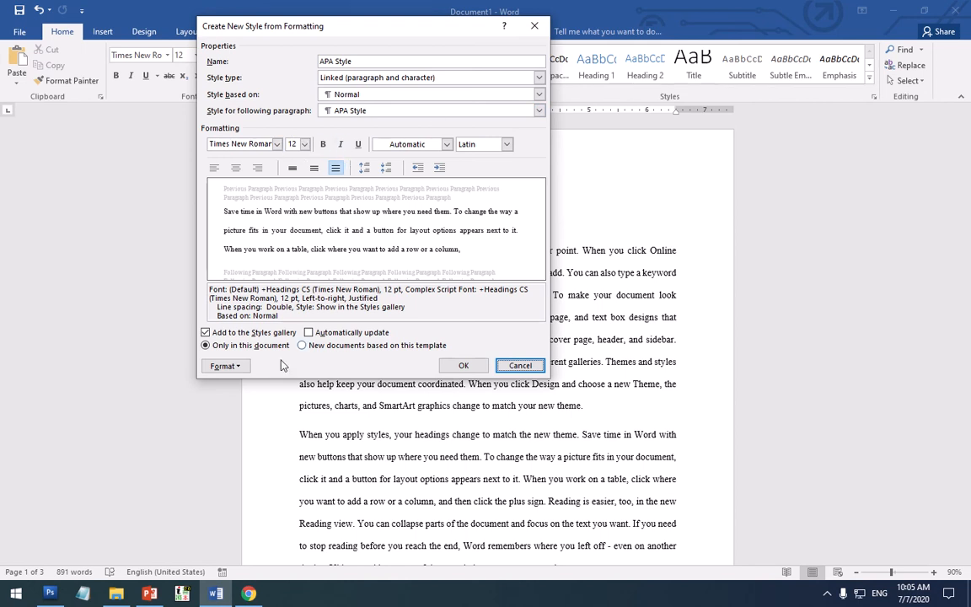
- Choose Double line spacing in the paragraph settings of APA Style and save the style
left_click(237, 369)
left_click(244, 397)
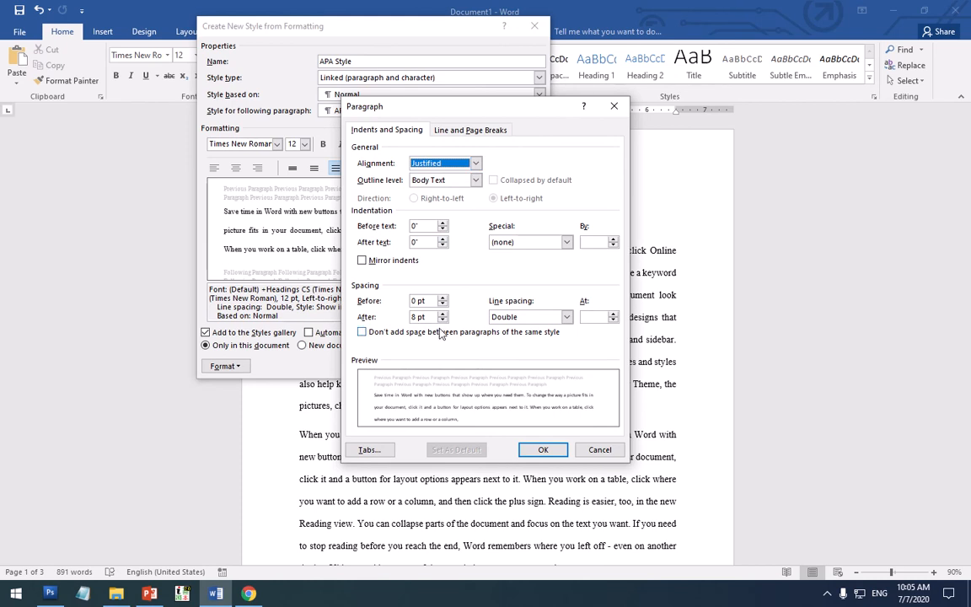
left_click(548, 318)
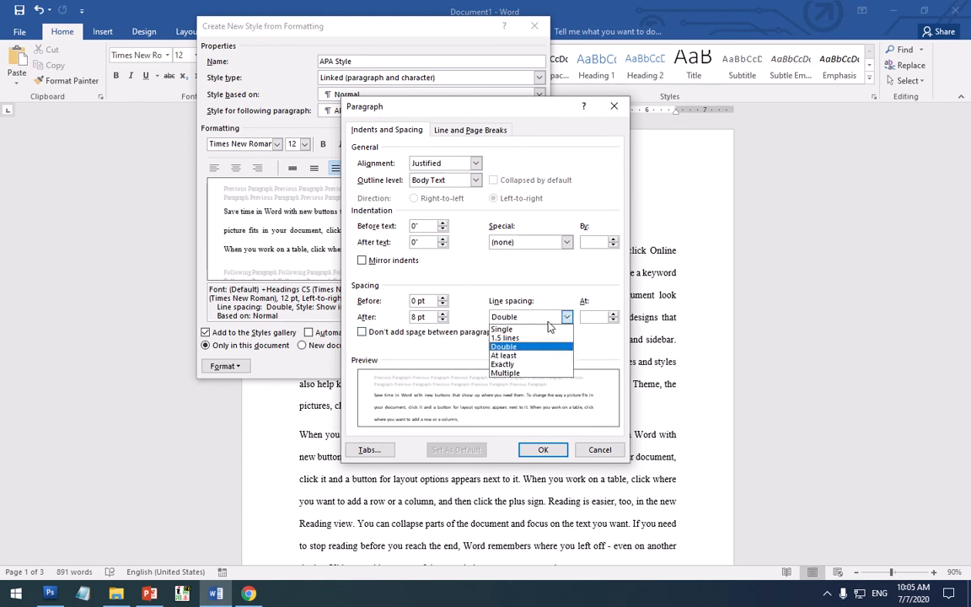
left_click(504, 347)
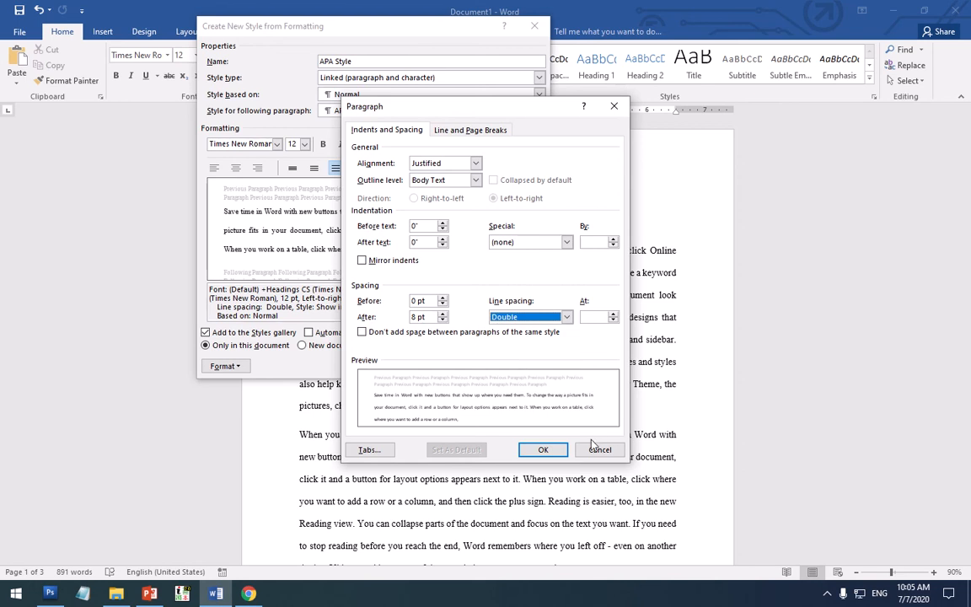
left_click(447, 130)
left_click(388, 129)
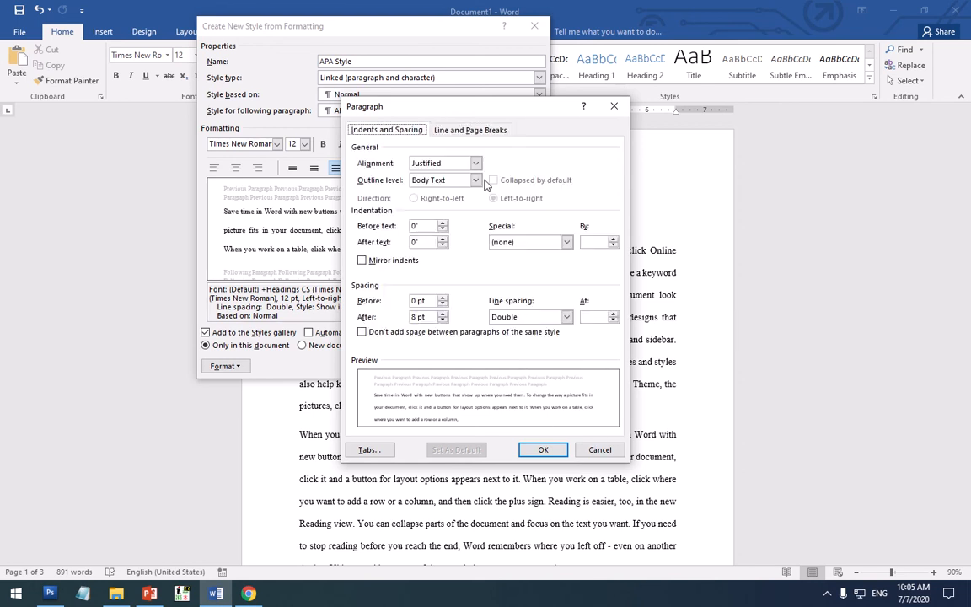
left_click(542, 449)
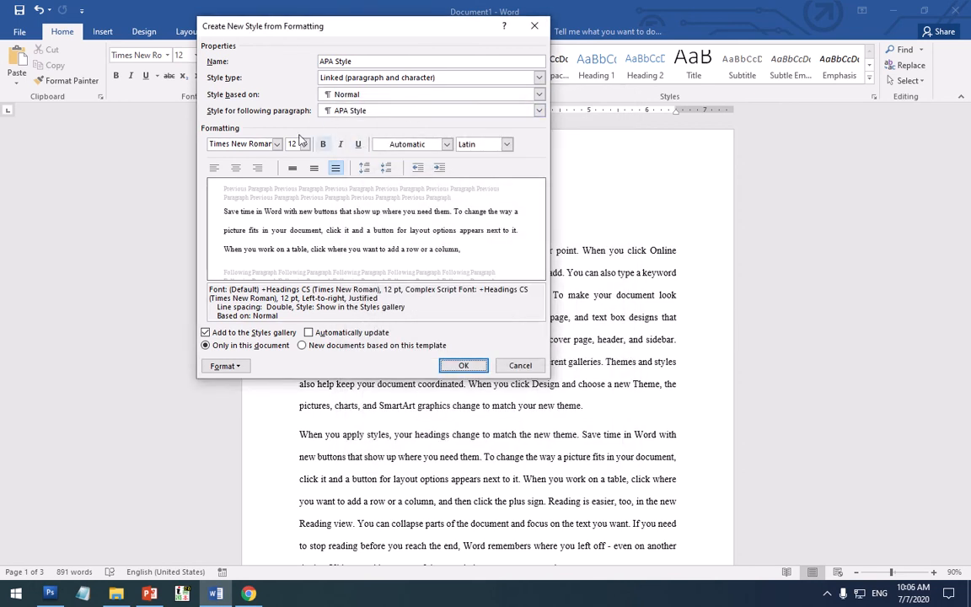
left_click(463, 365)
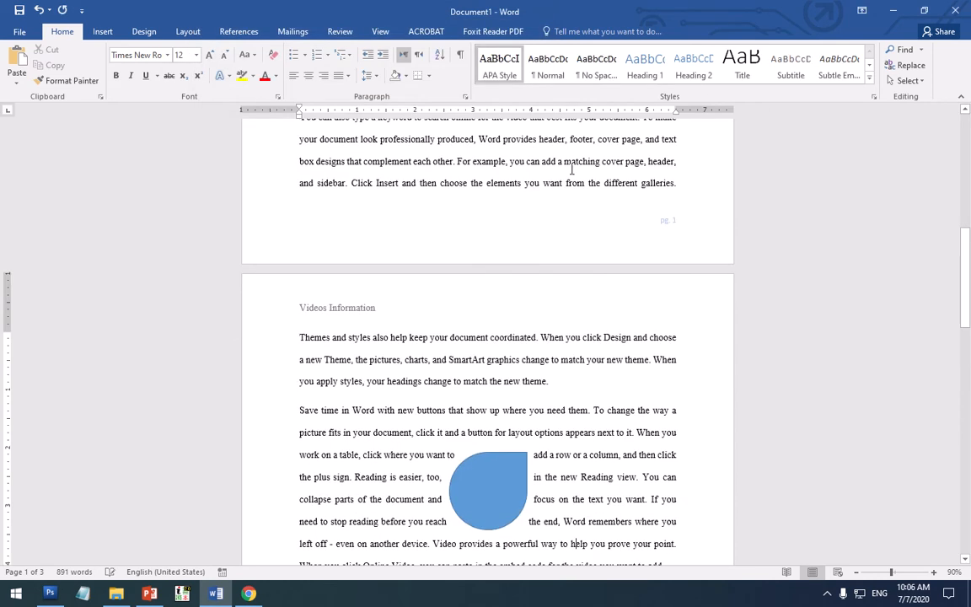
scroll(544, 391, "up", 5)
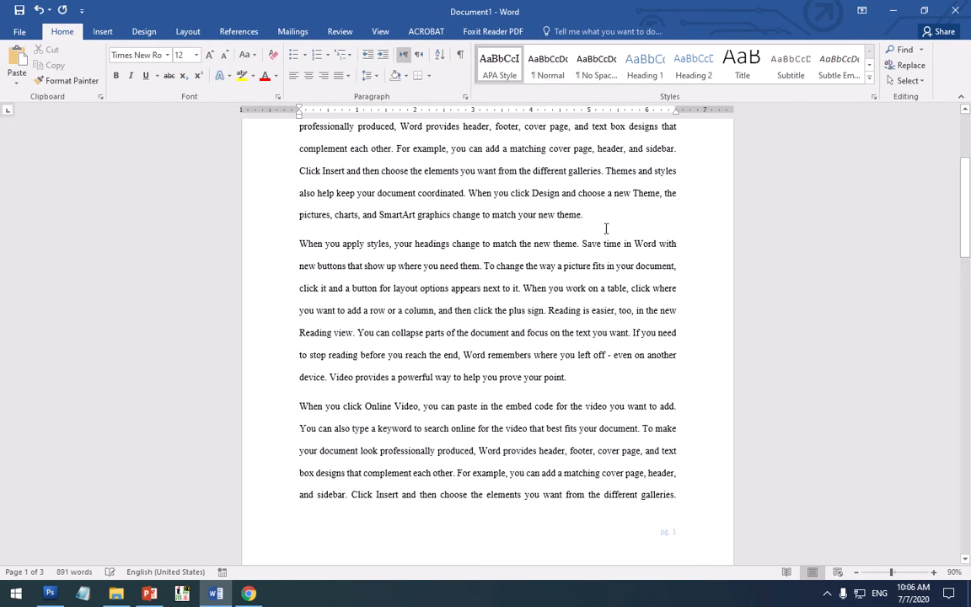
scroll(577, 335, "up", 3)
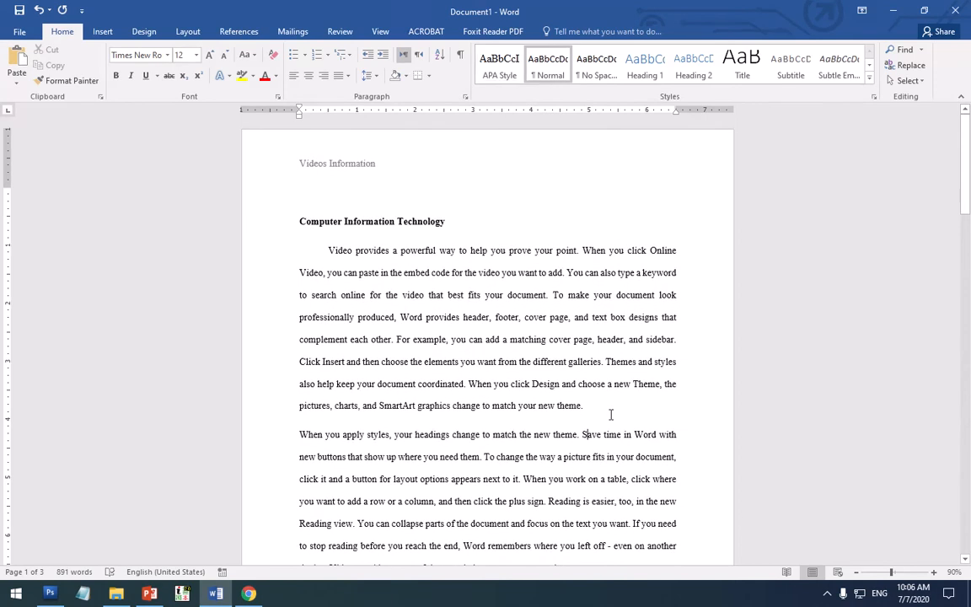
left_click_drag(608, 408, 268, 258)
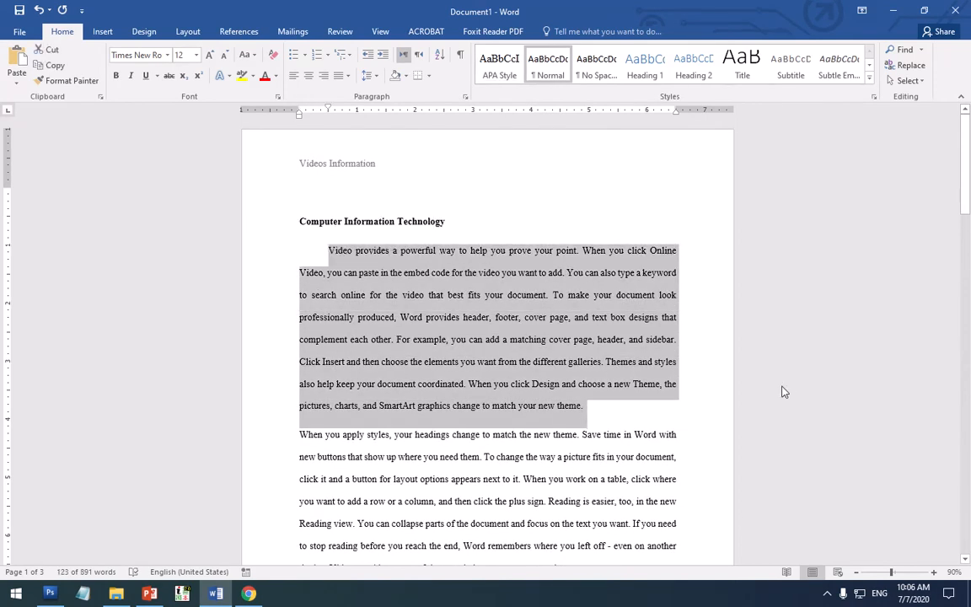
key("ctrl+c")
left_click(641, 407)
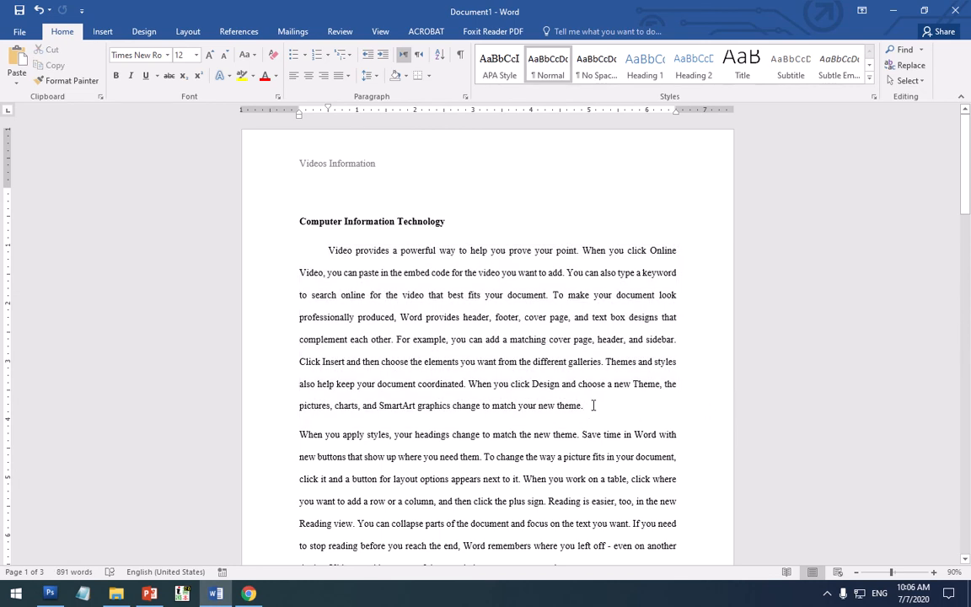
scroll(593, 405, "down", 2)
scroll(506, 325, "up", 2)
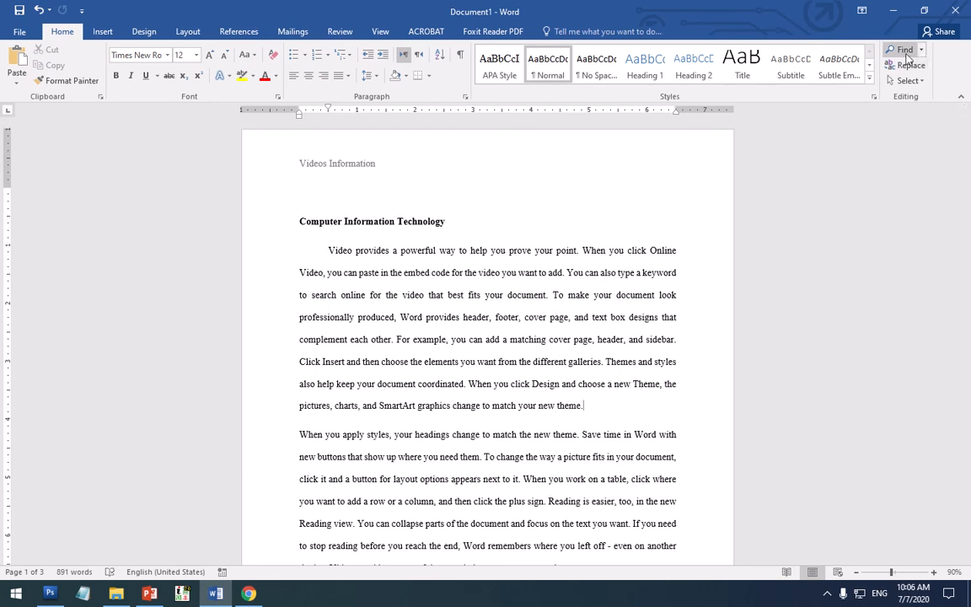
- Show the list of selectable objects for page 2 and select the star and the teardrop in turn
left_click(920, 82)
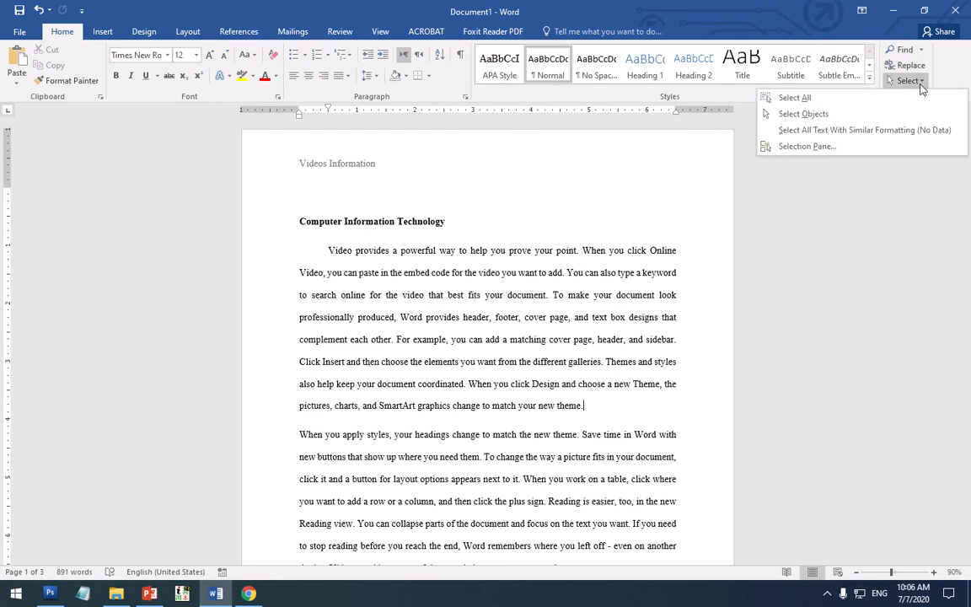
left_click(801, 148)
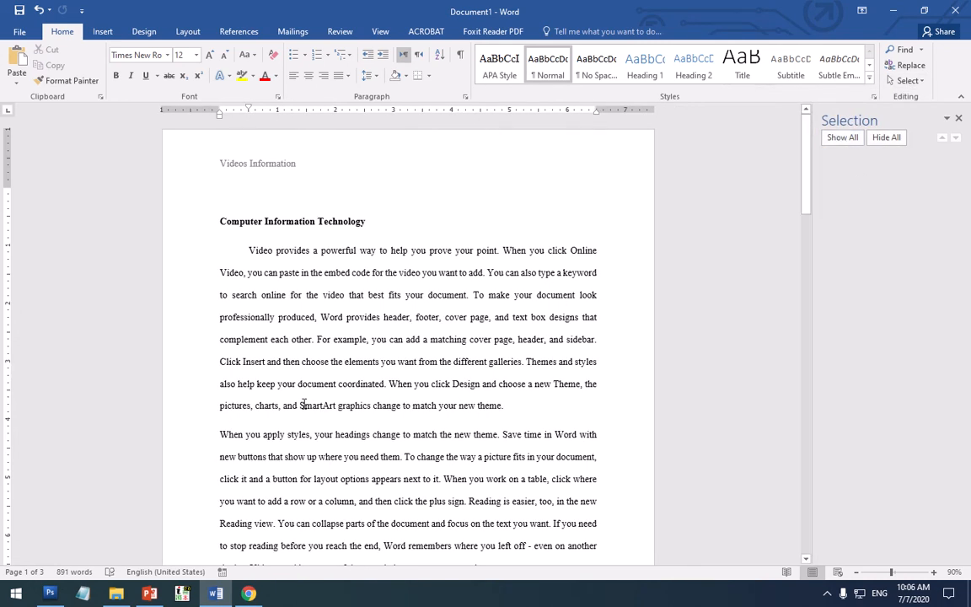
scroll(302, 405, "down", 15)
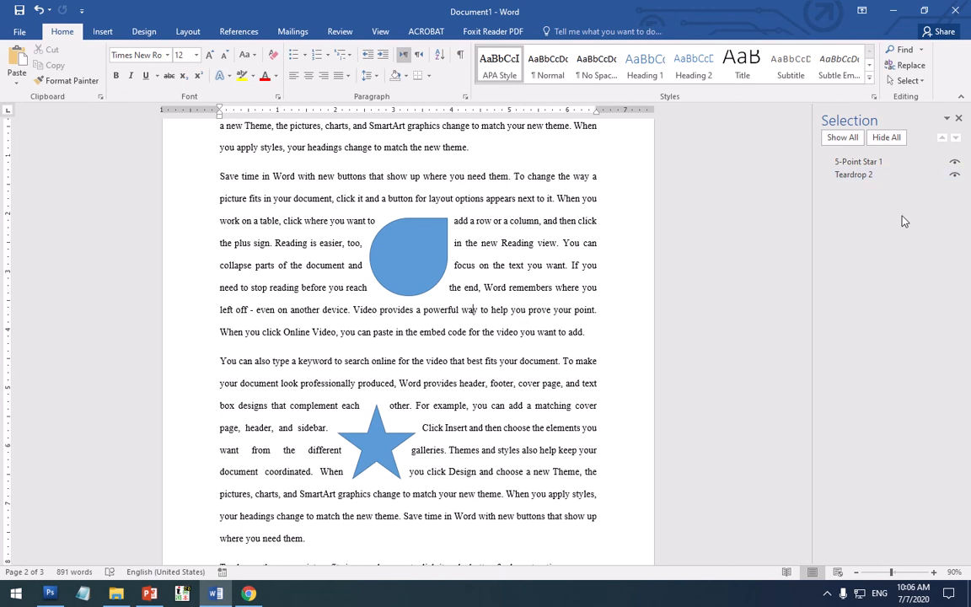
left_click(375, 430)
left_click(410, 247)
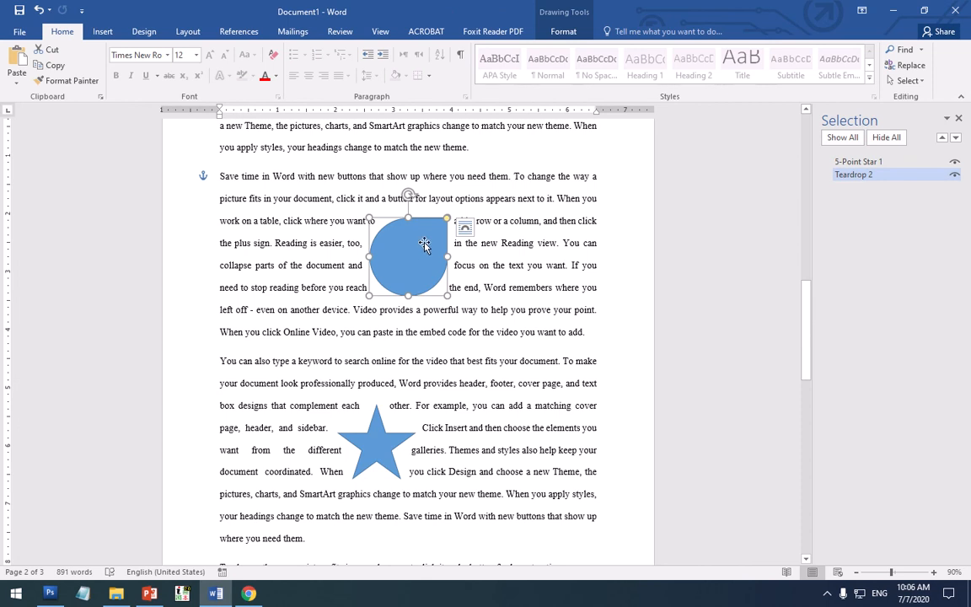
- Hide the teardrop and the star from the page and show both shapes again
left_click(955, 175)
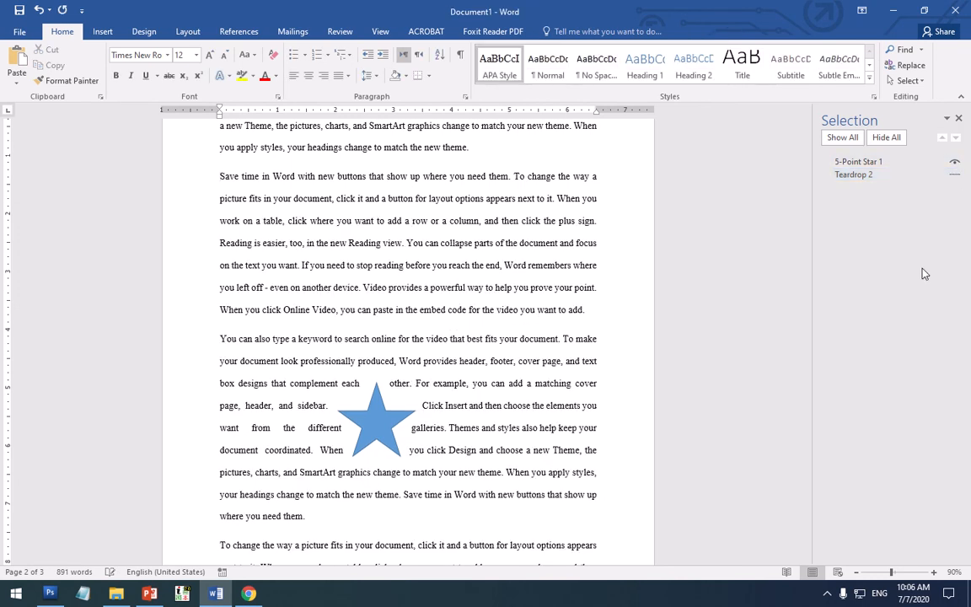
left_click(955, 164)
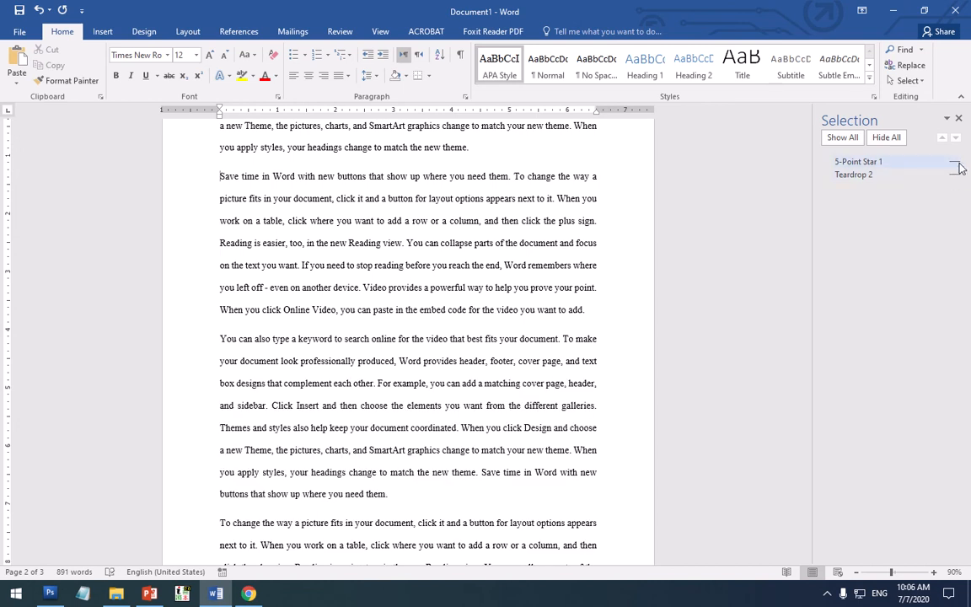
left_click(955, 166)
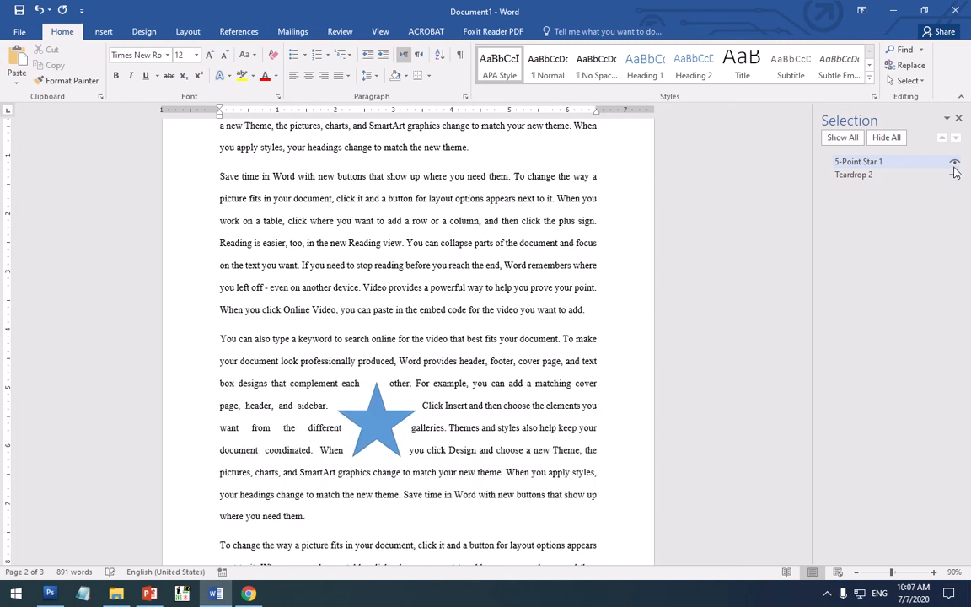
left_click(955, 175)
- Add a 3-D page border with a 3 pt multi-line black style to the whole document
scroll(520, 364, "down", 3)
scroll(520, 369, "down", 6)
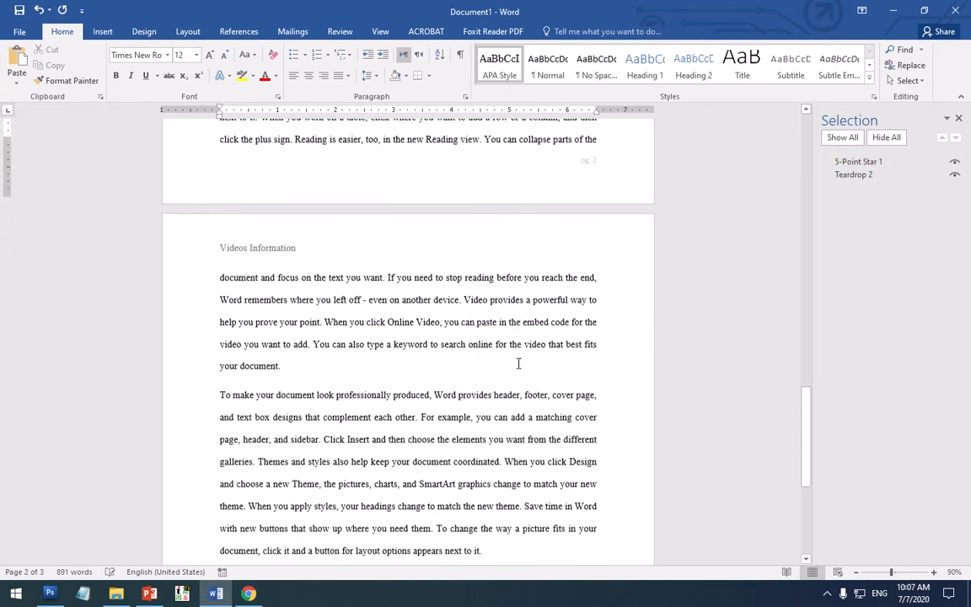
scroll(520, 368, "up", 10)
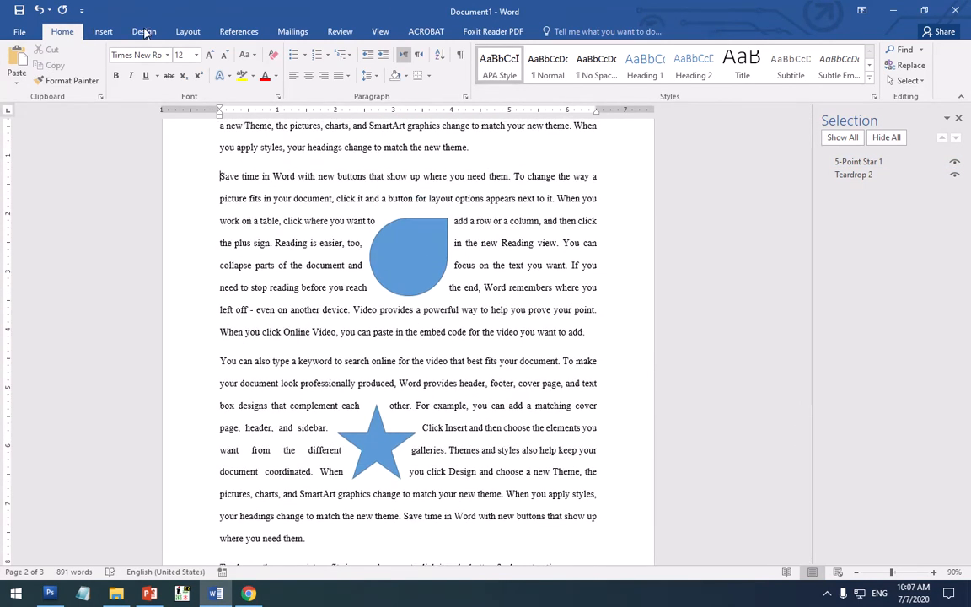
left_click(133, 32)
left_click(917, 77)
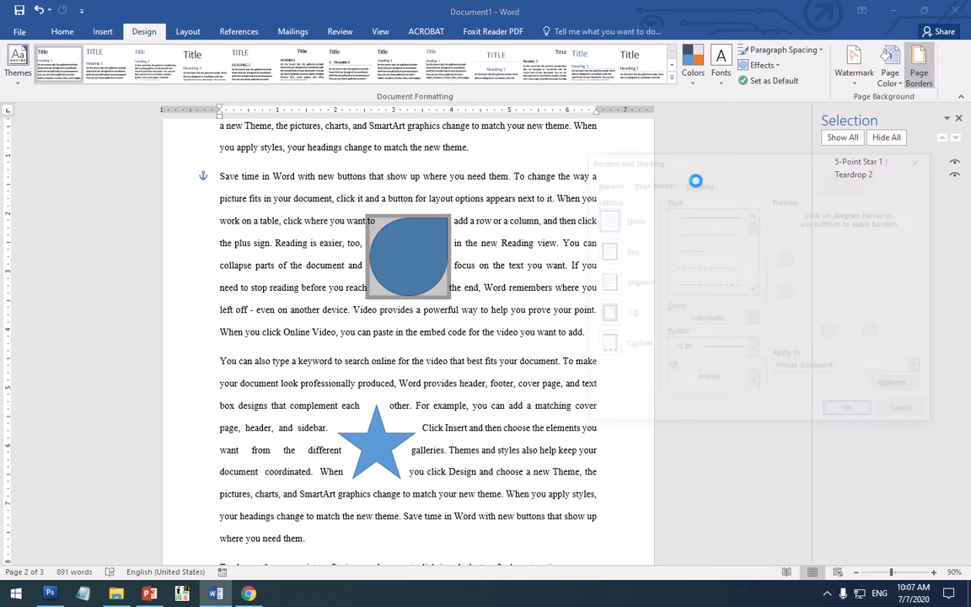
left_click(604, 314)
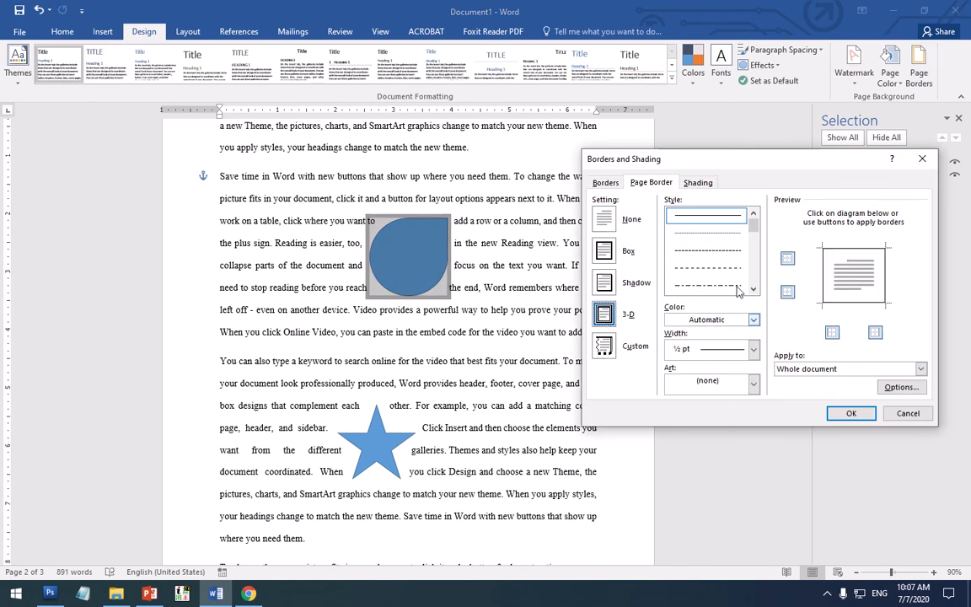
left_click_drag(755, 224, 755, 253)
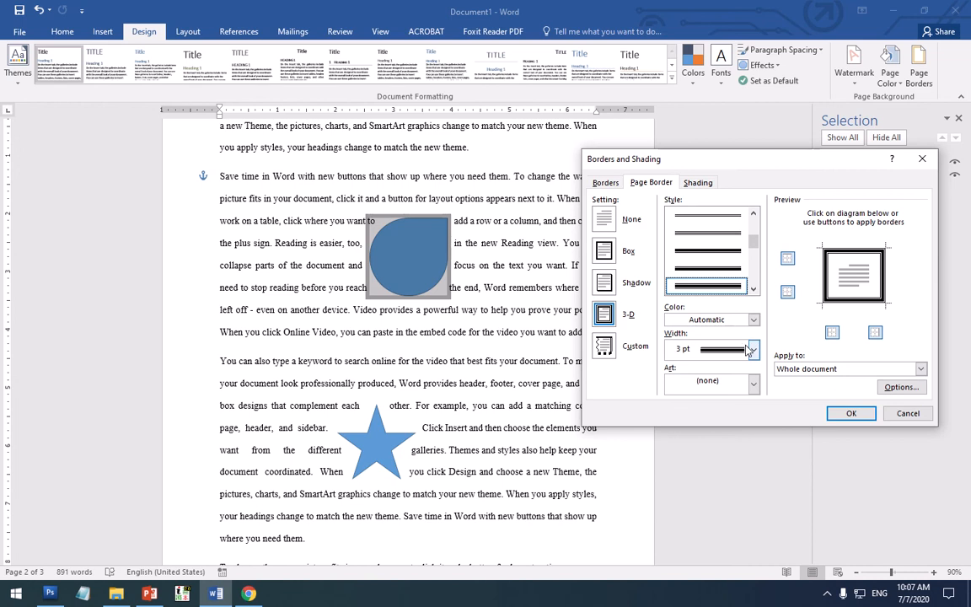
left_click(851, 412)
- Review the page border on every page from the last page back to the first
scroll(424, 372, "up", 12)
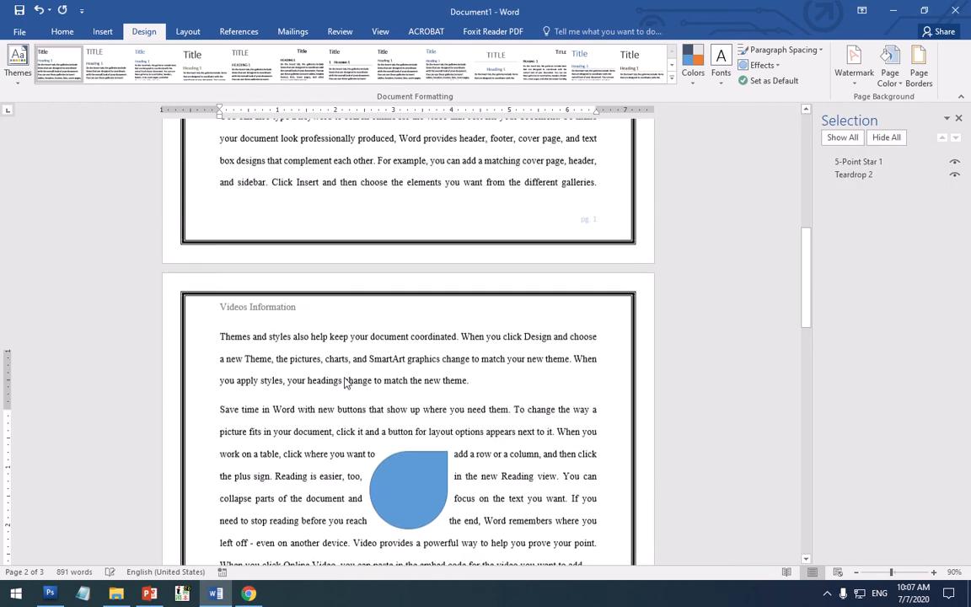
scroll(415, 386, "down", 2)
scroll(416, 385, "down", 15)
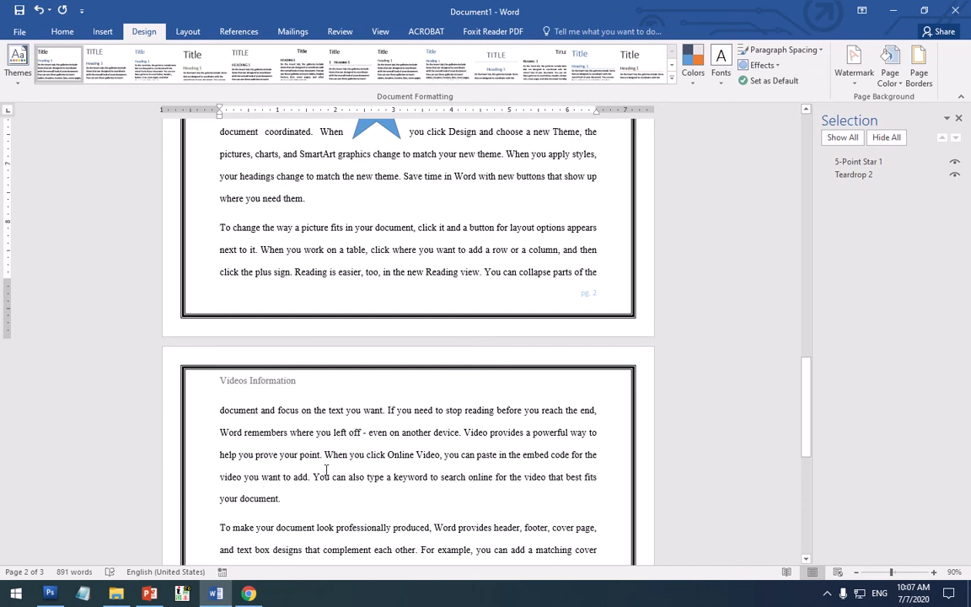
scroll(321, 470, "down", 10)
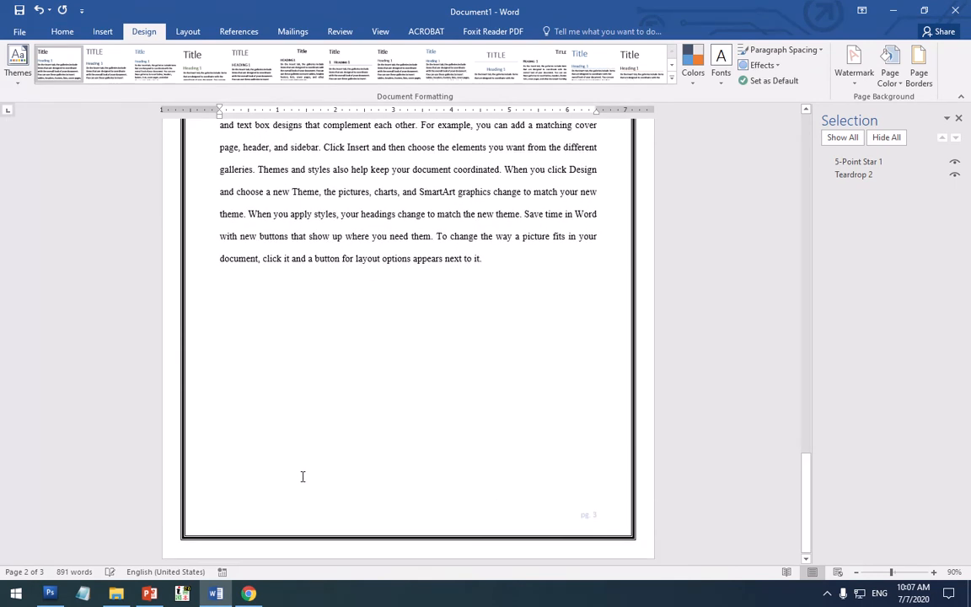
scroll(381, 426, "up", 20)
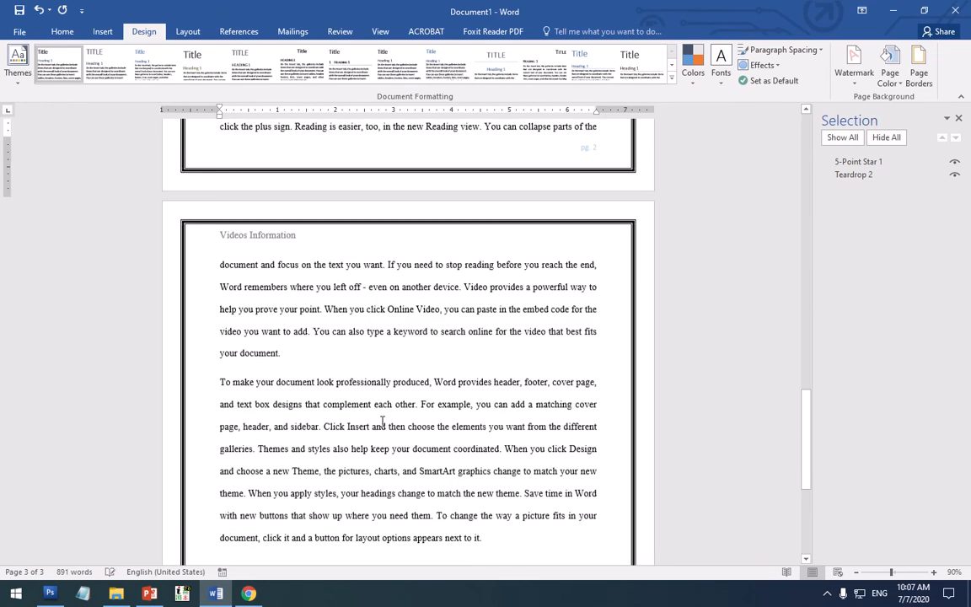
scroll(382, 421, "up", 10)
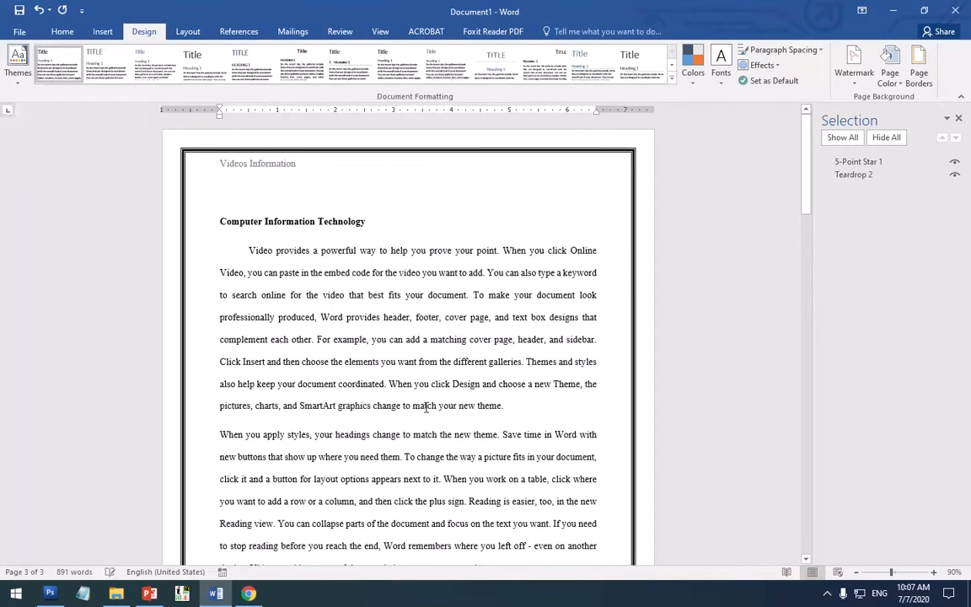
- Replace the page border with the yellow-and-black radiation symbol art border at 16 pt for the whole document
left_click(918, 89)
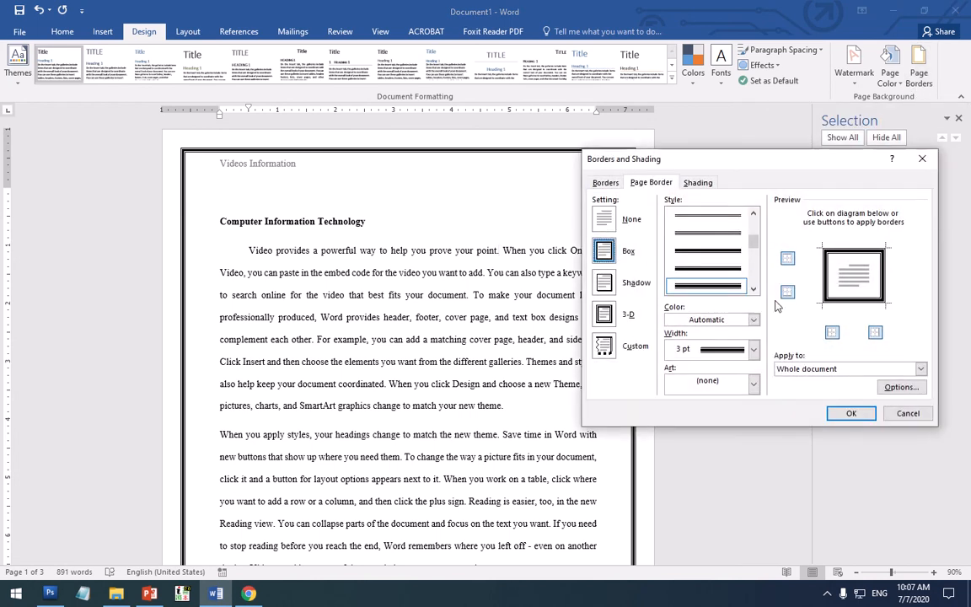
left_click(753, 349)
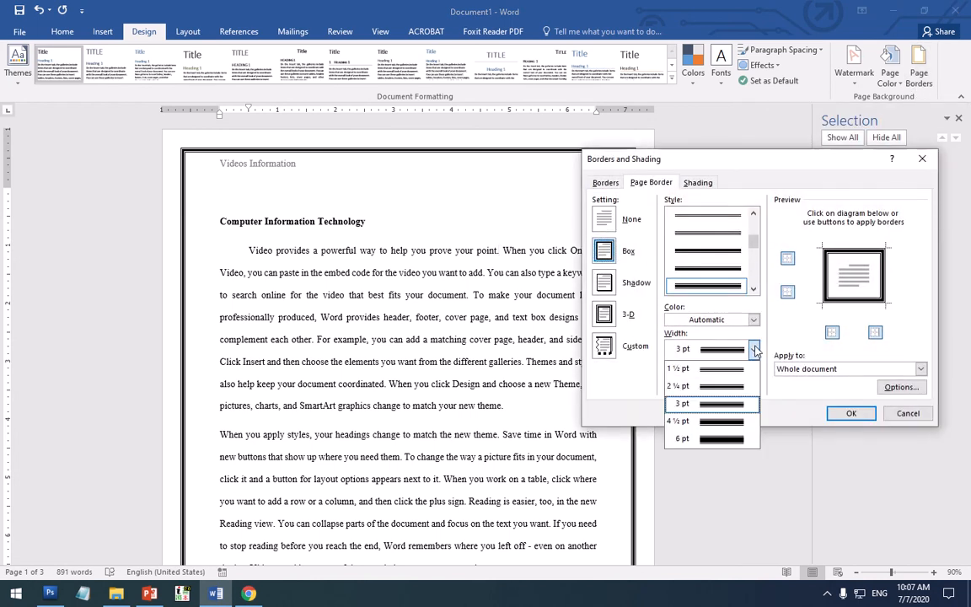
left_click(752, 349)
left_click(754, 384)
left_click(755, 385)
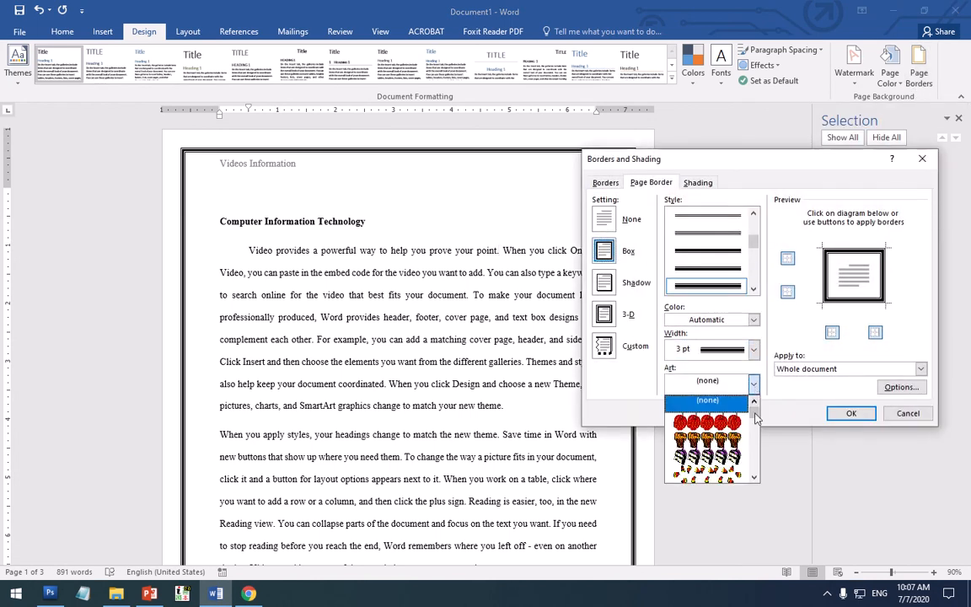
scroll(755, 428, "down", 2)
mouse_move(755, 427)
left_mouse_down()
mouse_move(761, 477)
mouse_move(763, 422)
left_mouse_up()
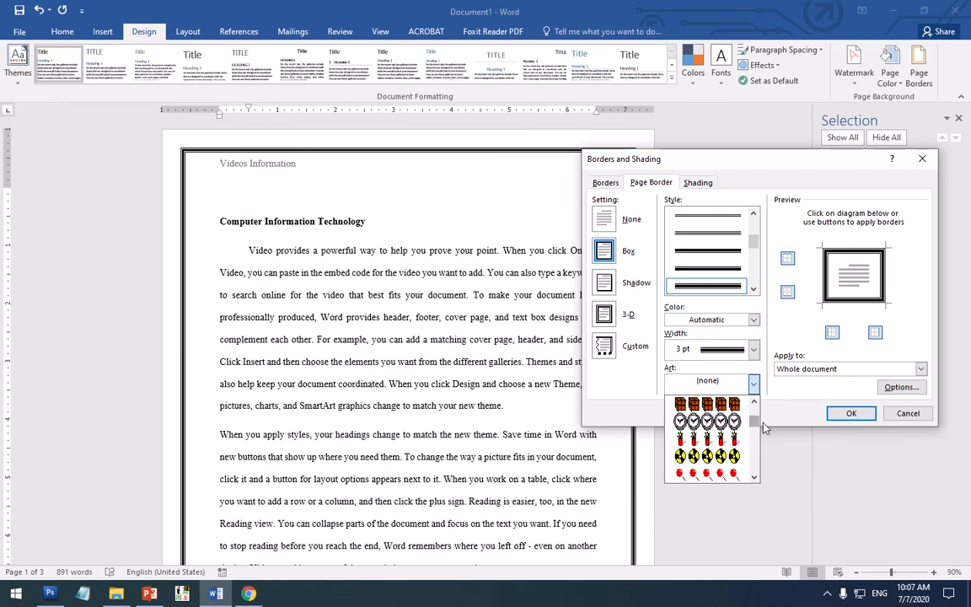
left_click(725, 456)
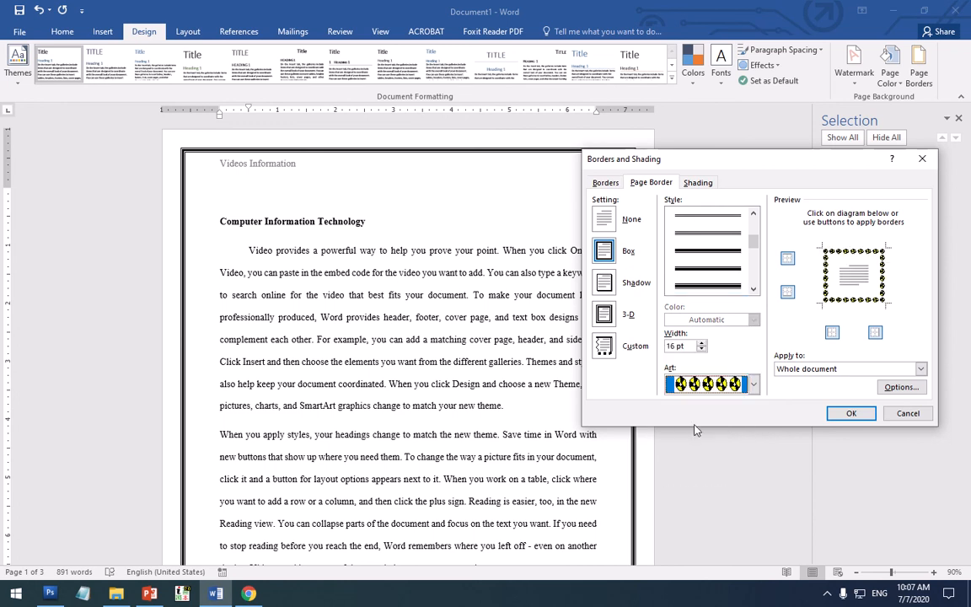
left_click(852, 413)
scroll(314, 374, "down", 5)
scroll(314, 374, "up", 5)
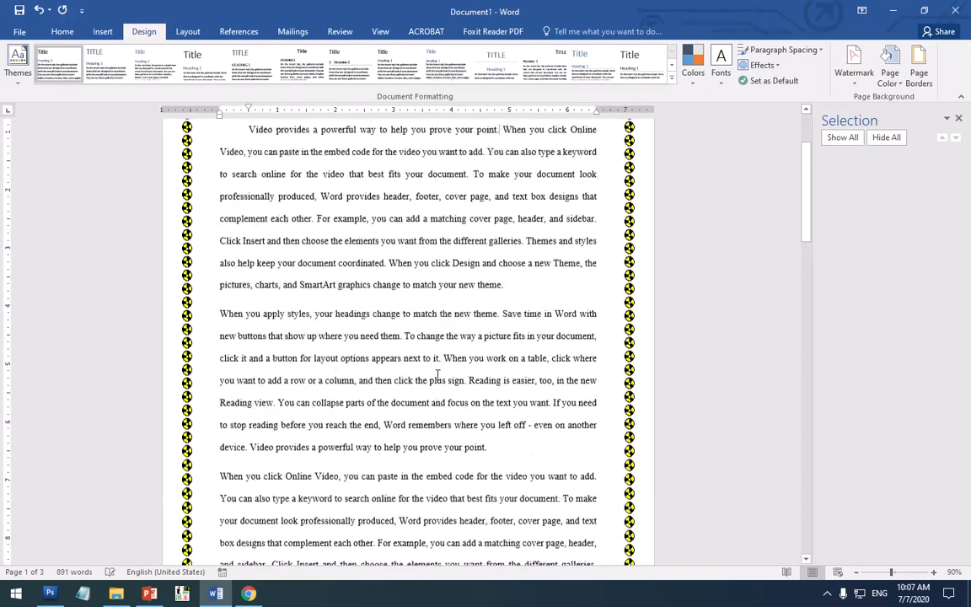
- Change the whole document's page border art to the black hand-drawn double-line frame and check it on the pages
left_click(919, 71)
left_click(754, 384)
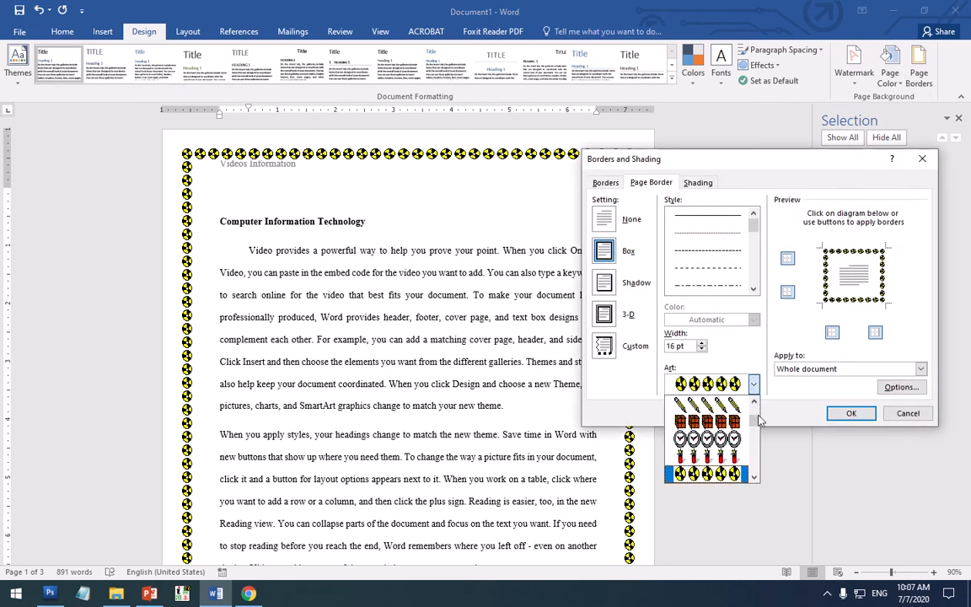
left_click_drag(753, 403, 753, 462)
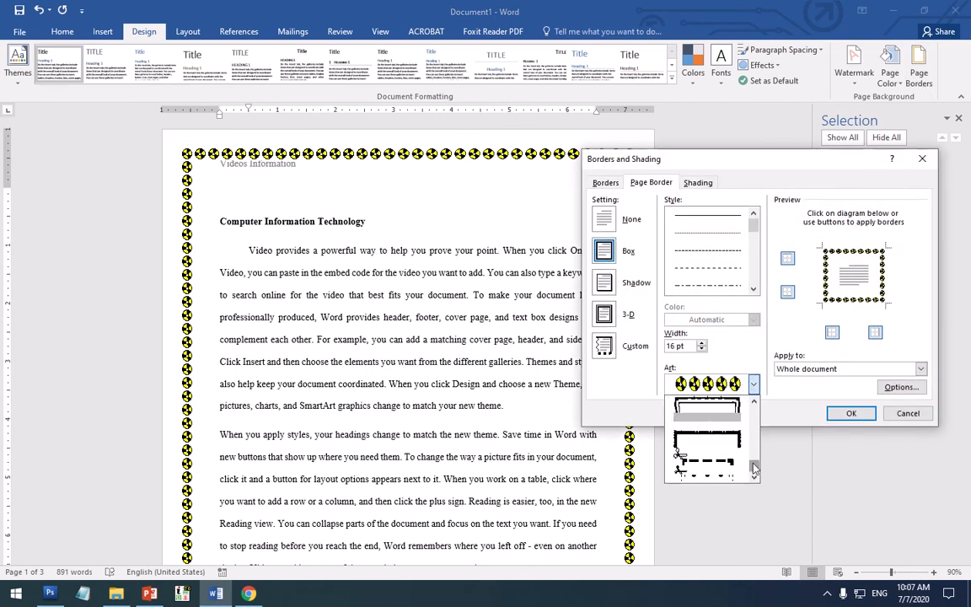
left_click(708, 405)
left_click(830, 419)
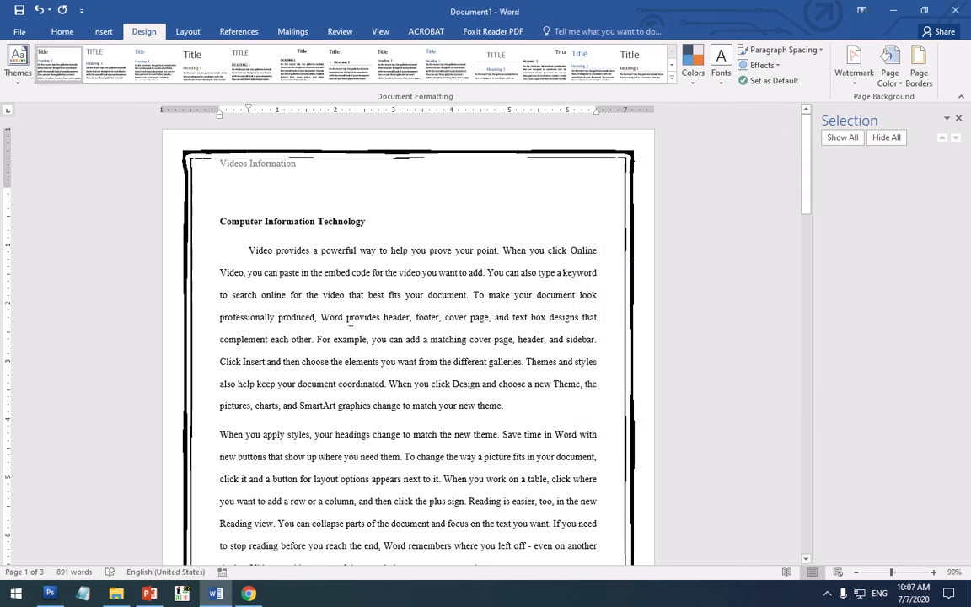
scroll(388, 342, "down", 10)
scroll(510, 325, "up", 10)
left_click(384, 201)
scroll(423, 343, "down", 3)
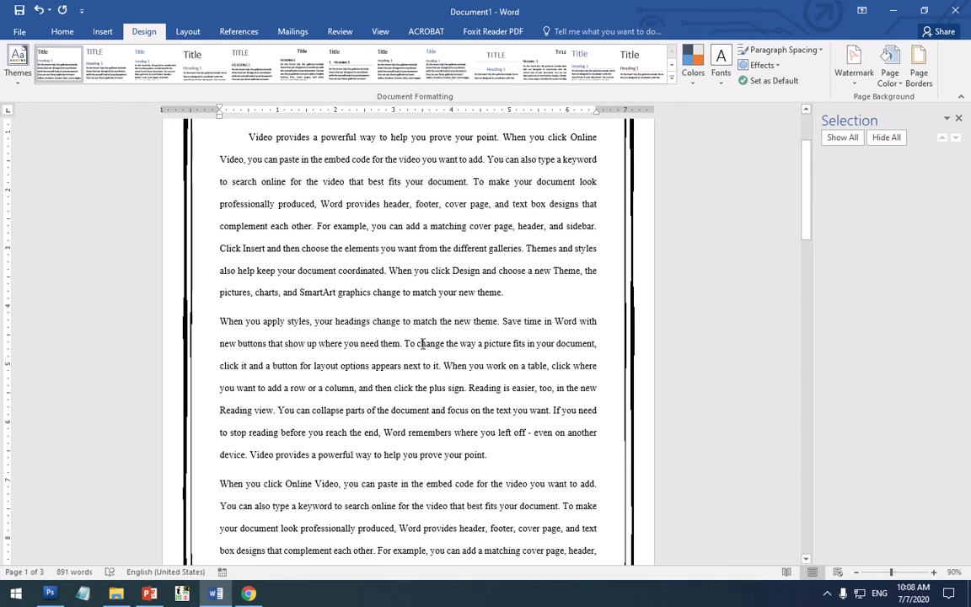